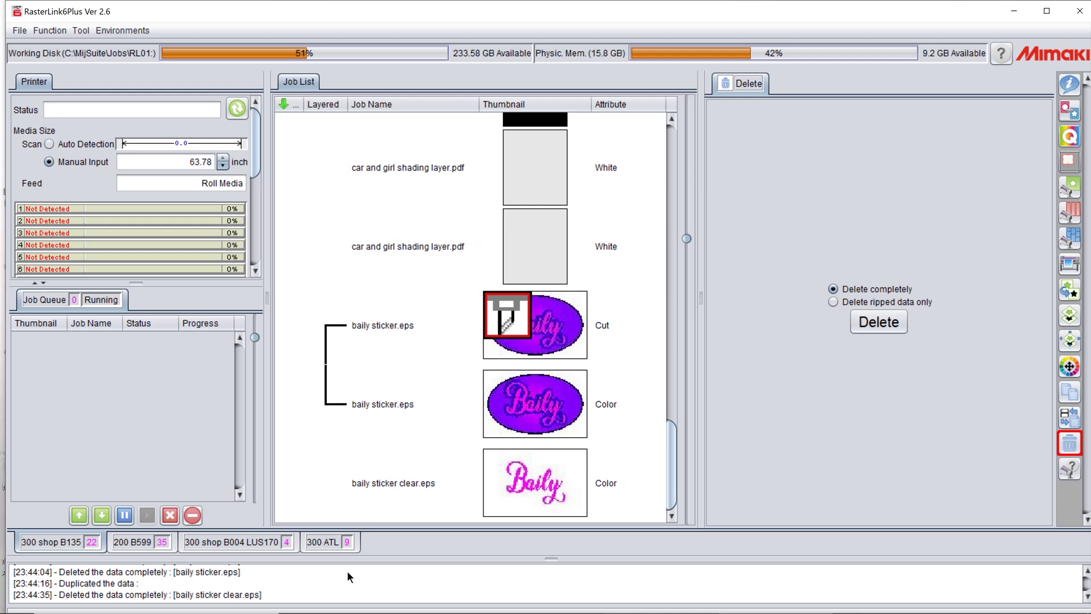
- Create a White special plate at 100 % from the valid pixels of the baily sticker clear.eps color job
{"action": "left_click", "coordinate": [533, 482]}
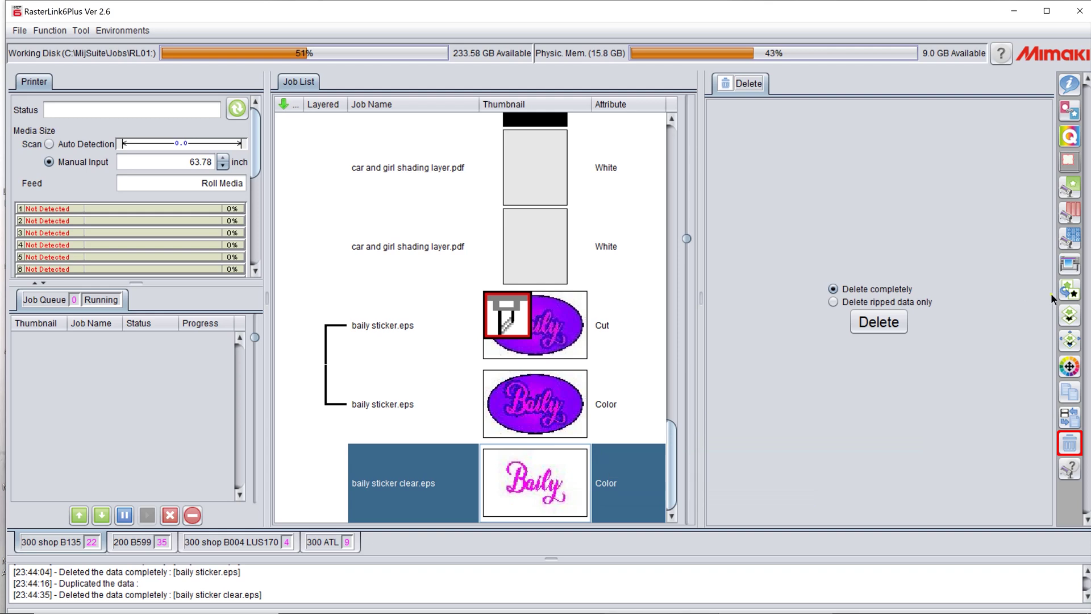
{"action": "left_click", "coordinate": [1067, 292]}
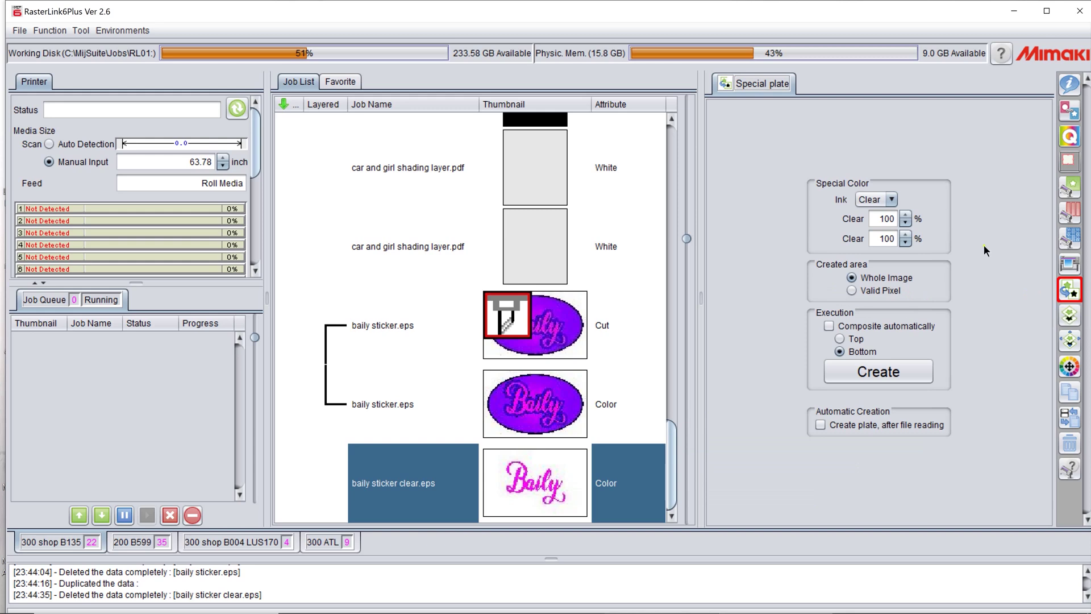
{"action": "left_click", "coordinate": [890, 200]}
{"action": "left_click", "coordinate": [873, 230]}
{"action": "left_click", "coordinate": [858, 290]}
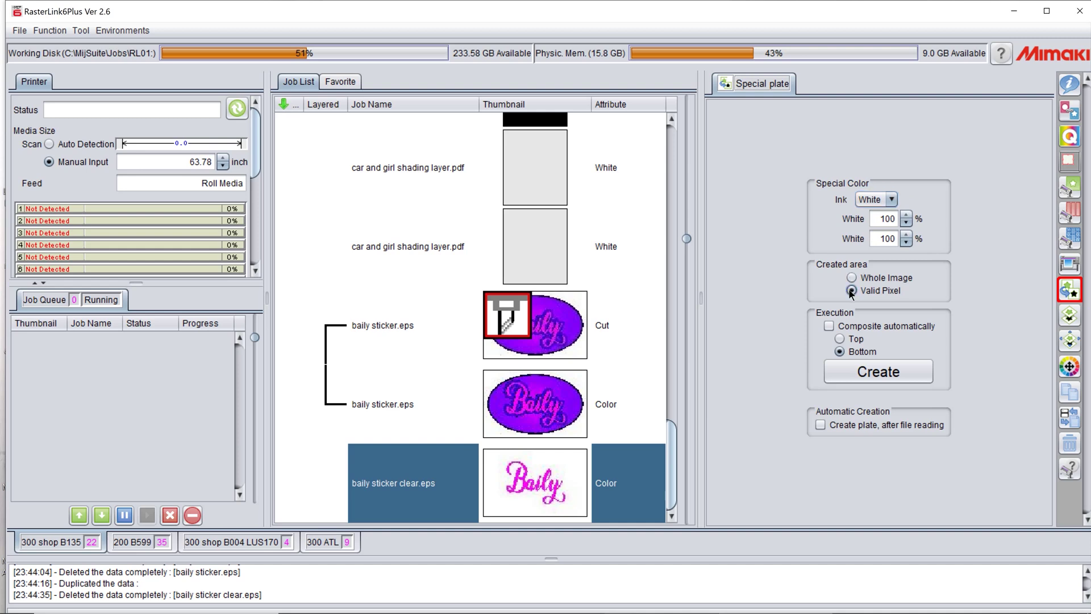
{"action": "left_click", "coordinate": [866, 375]}
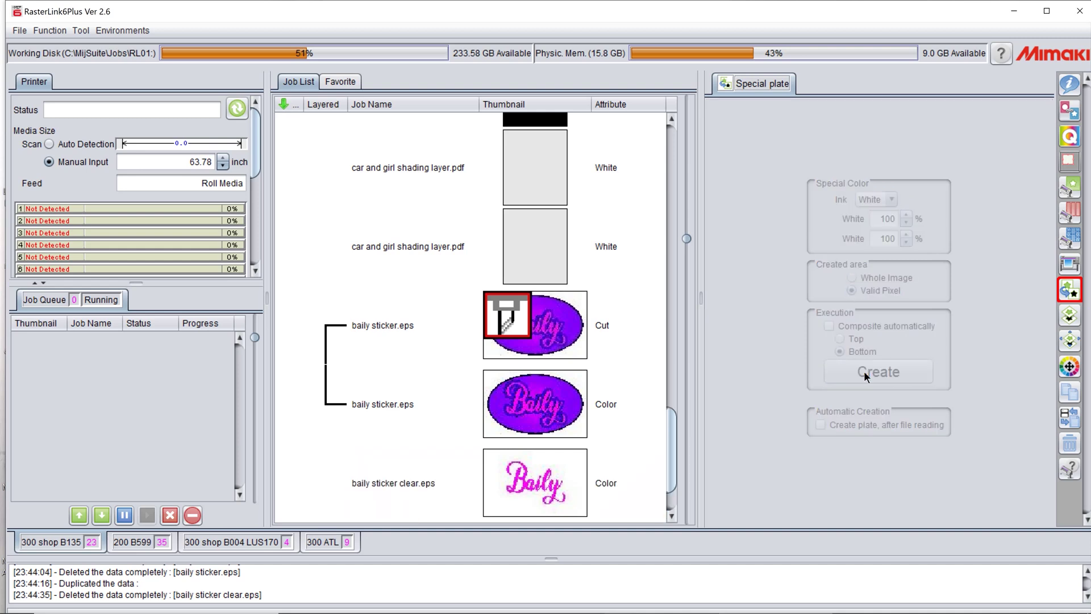
{"action": "scroll", "coordinate": [673, 444], "scroll_direction": "down", "scroll_amount": 1}
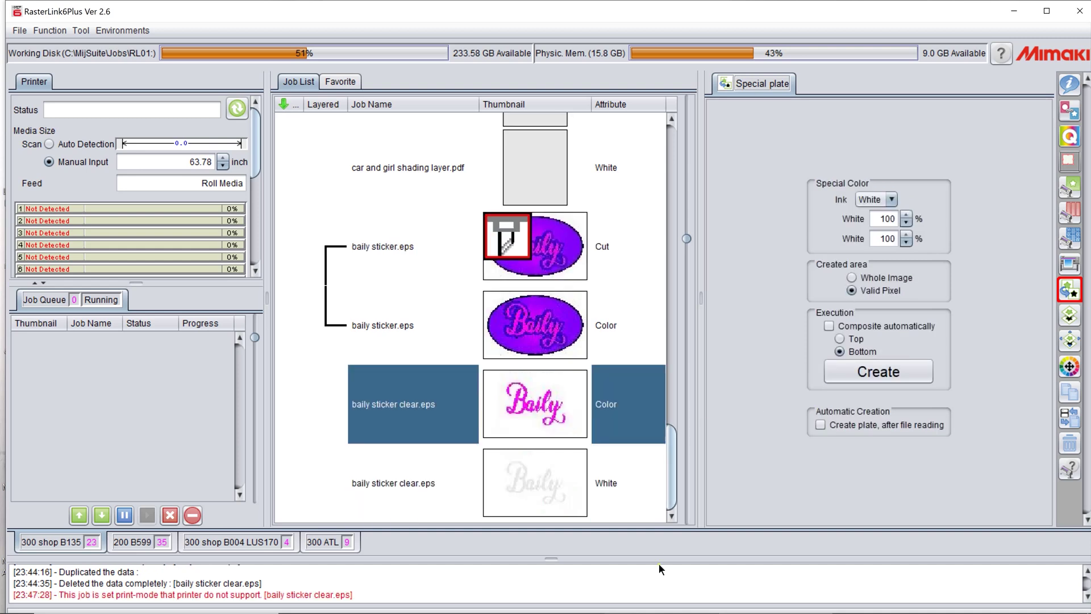
- Composite the Color and White baily sticker clear.eps jobs, accepting a shared print condition
{"action": "left_click", "coordinate": [530, 487], "text": "ctrl"}
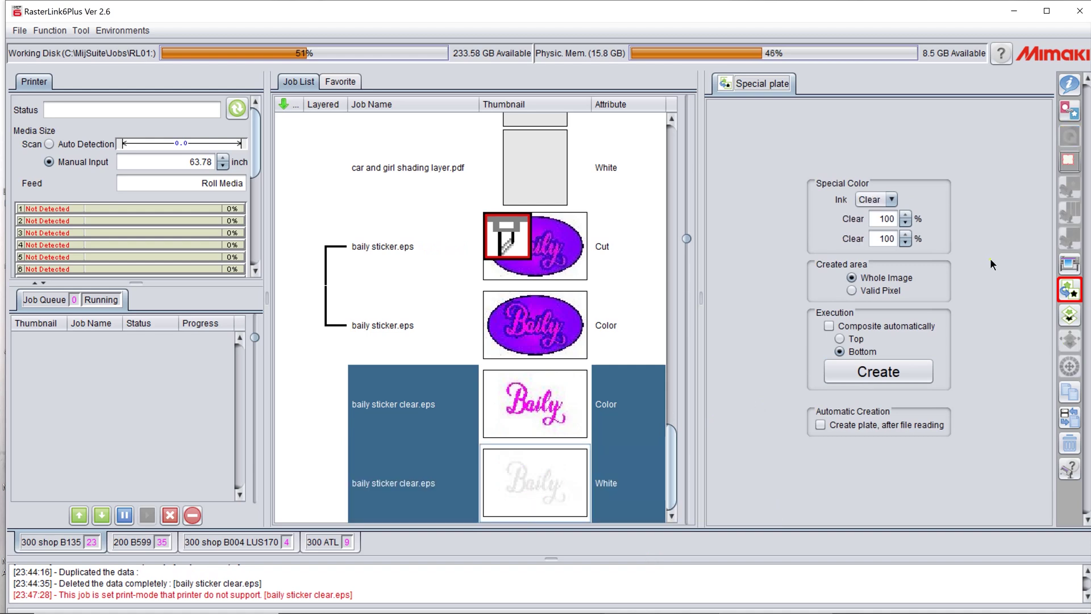
{"action": "left_click", "coordinate": [1068, 315]}
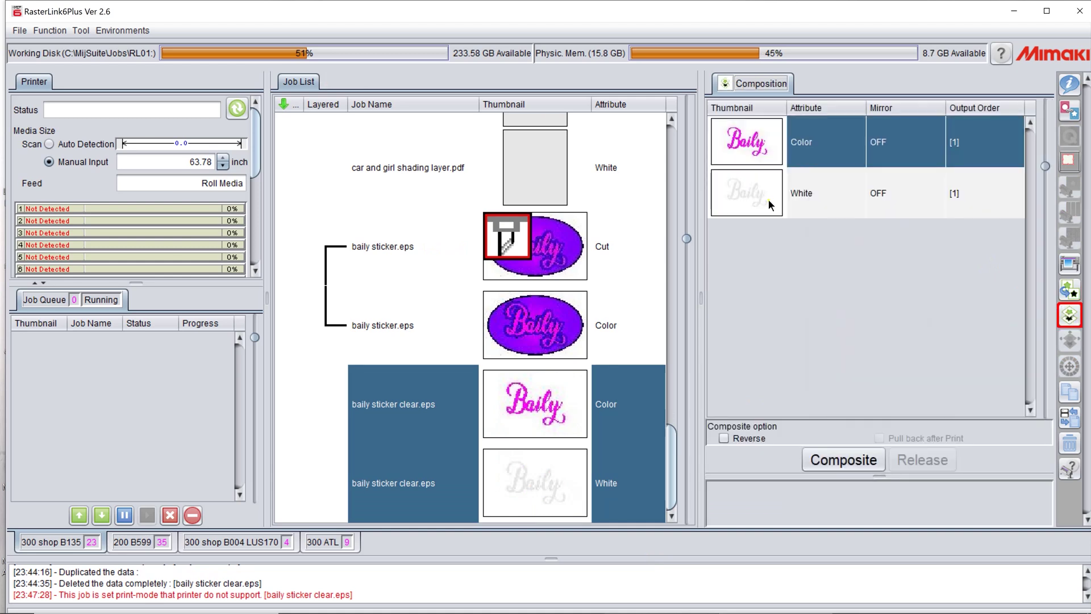
{"action": "left_click", "coordinate": [838, 461]}
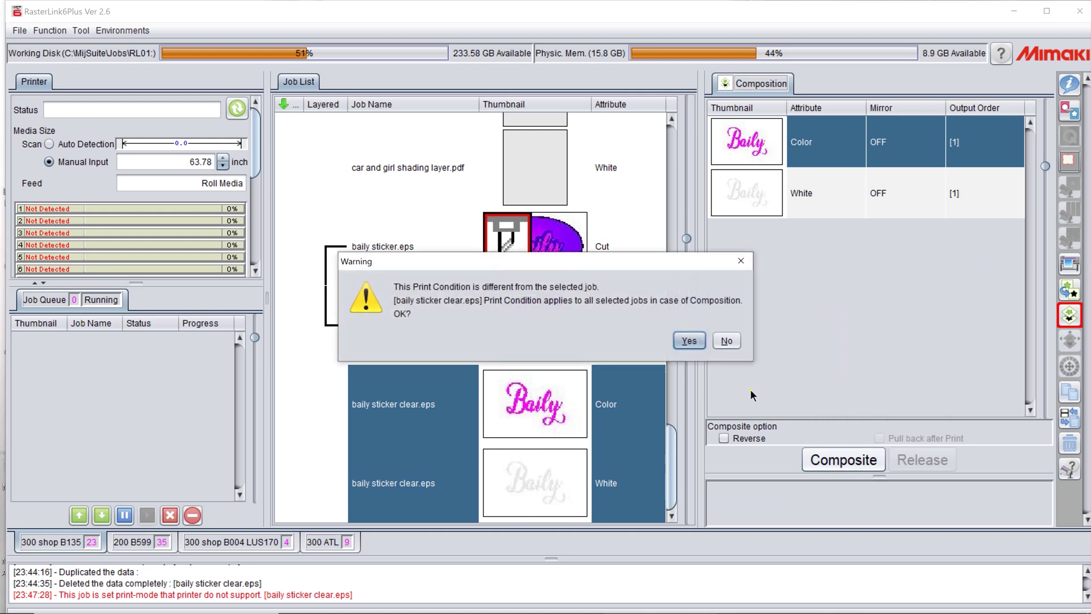
{"action": "left_click", "coordinate": [691, 342]}
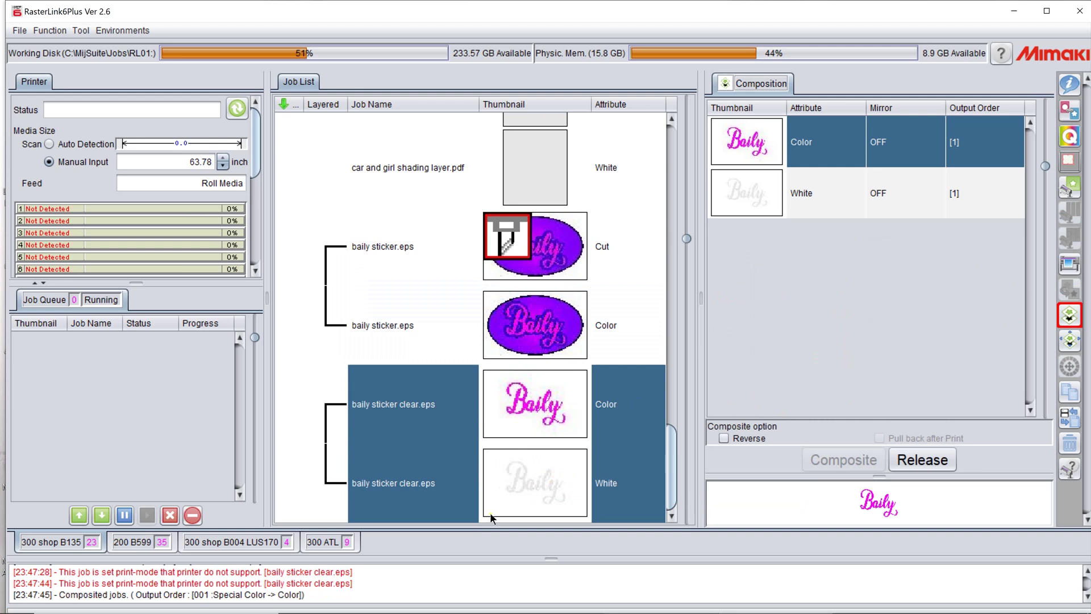
- Review the output order of the composed Color and White baily sticker clear.eps jobs and their layer overprint settings
{"action": "left_click", "coordinate": [558, 476]}
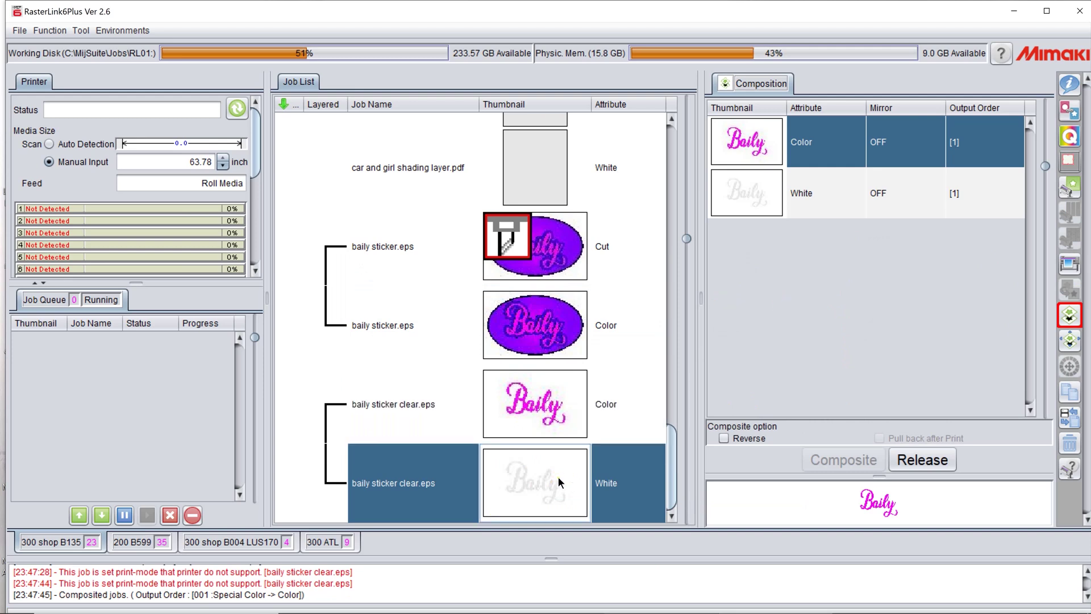
{"action": "left_click", "coordinate": [561, 405]}
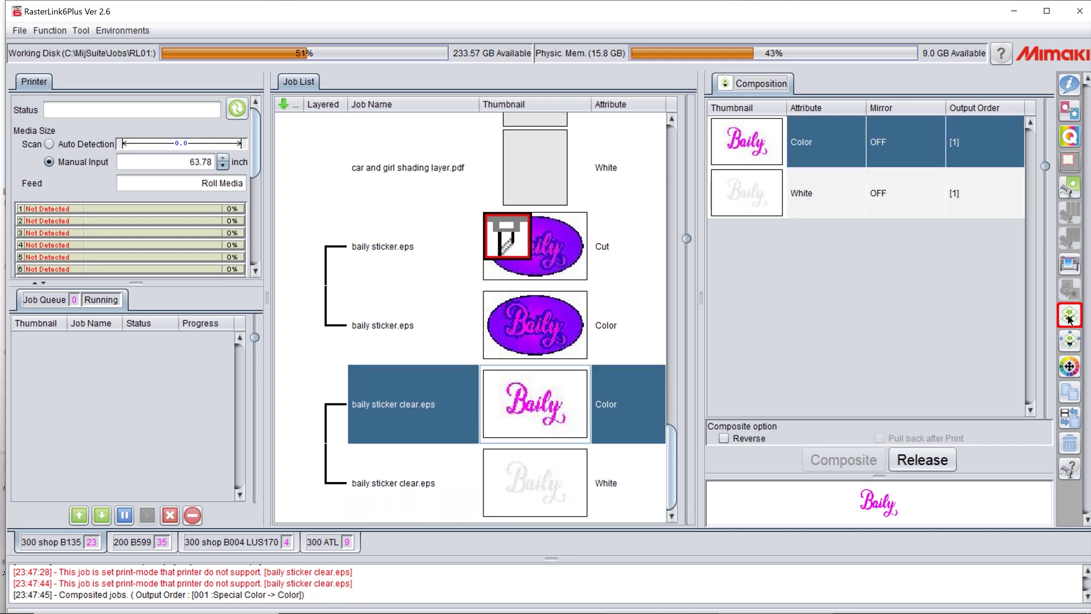
{"action": "left_click", "coordinate": [750, 190]}
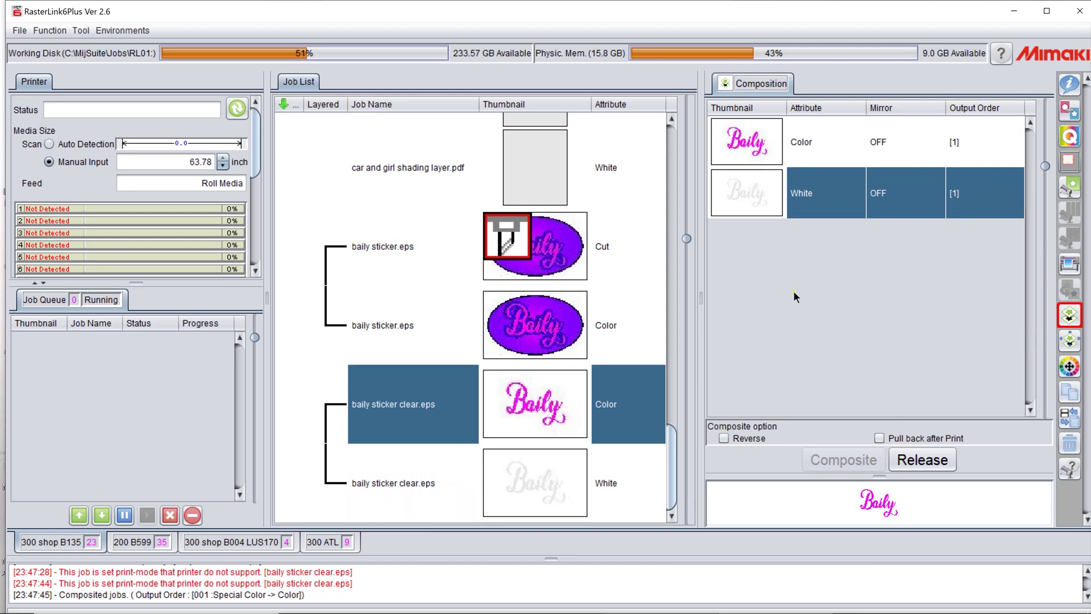
{"action": "left_click", "coordinate": [746, 142]}
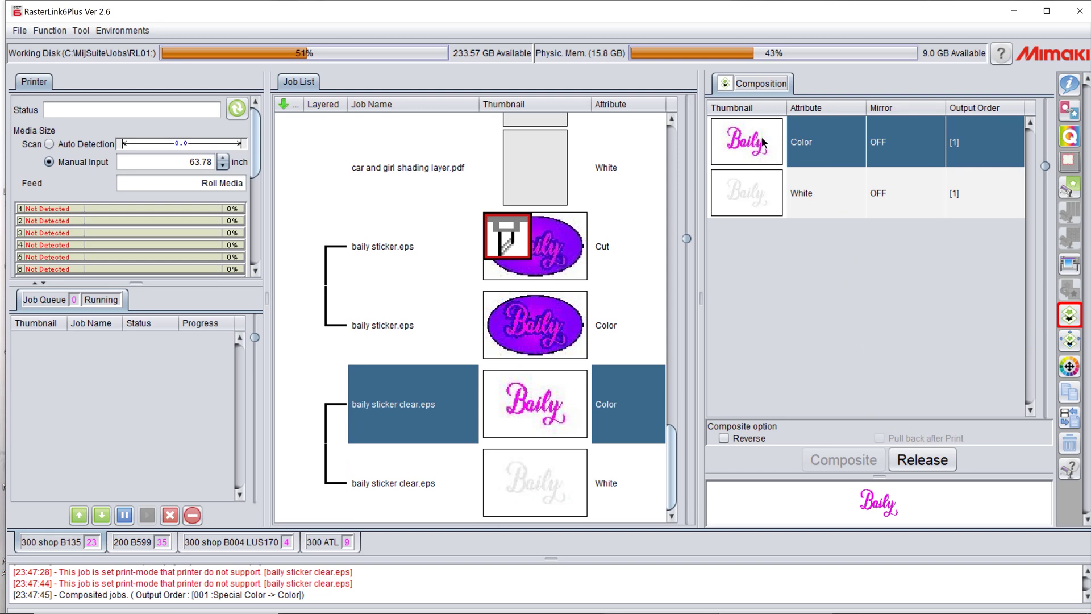
{"action": "left_click", "coordinate": [758, 201]}
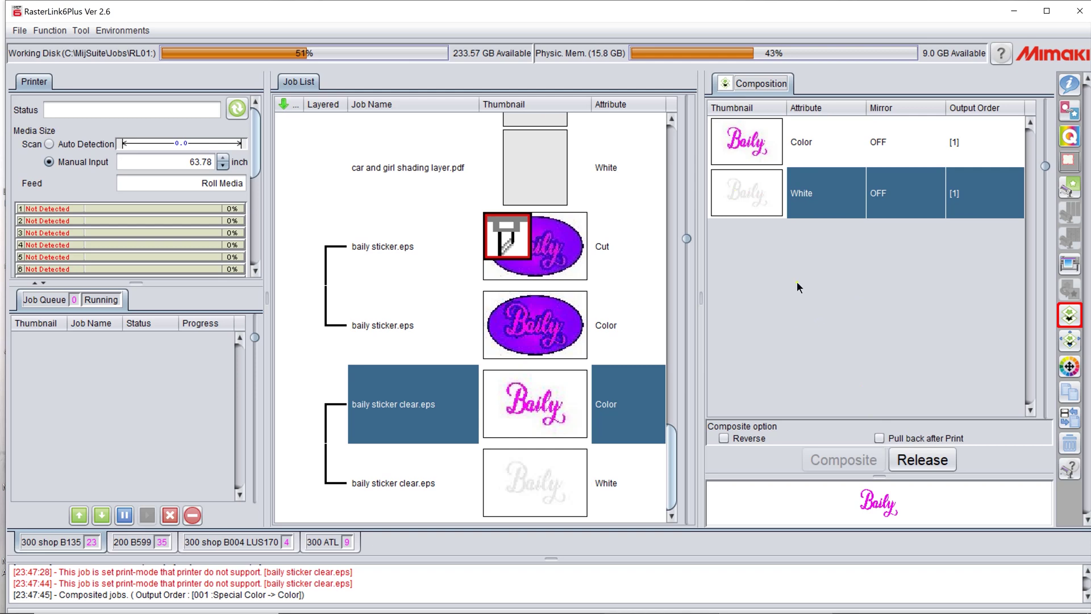
{"action": "left_click", "coordinate": [1069, 343]}
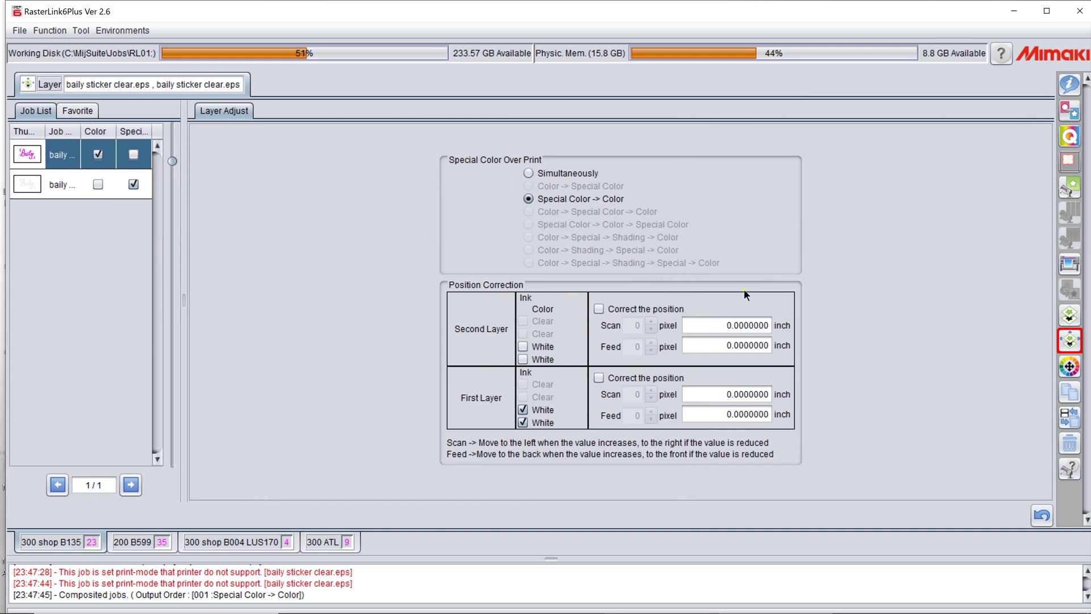
- Enable Pull back after Print for the White plate and recomposite the baily sticker clear.eps jobs
{"action": "left_click", "coordinate": [1069, 316]}
{"action": "left_click", "coordinate": [750, 189]}
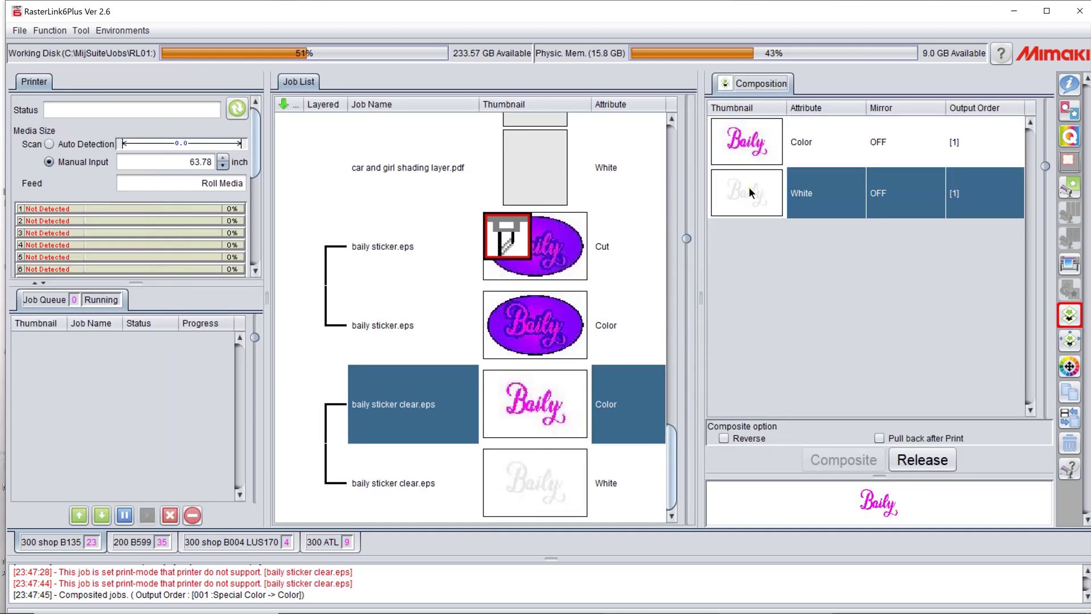
{"action": "left_click", "coordinate": [880, 438]}
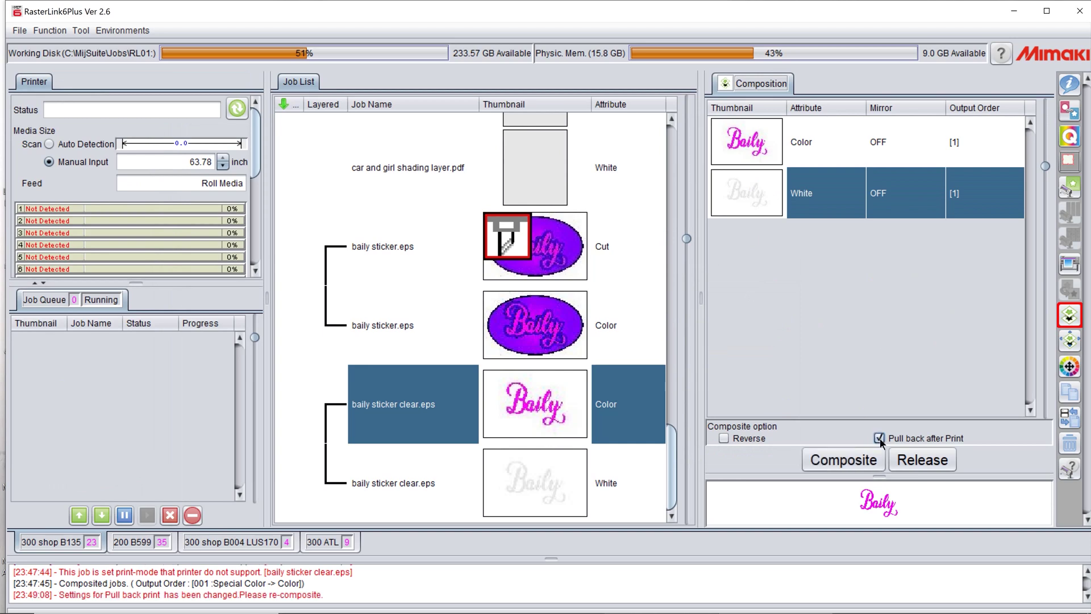
{"action": "left_click", "coordinate": [851, 461]}
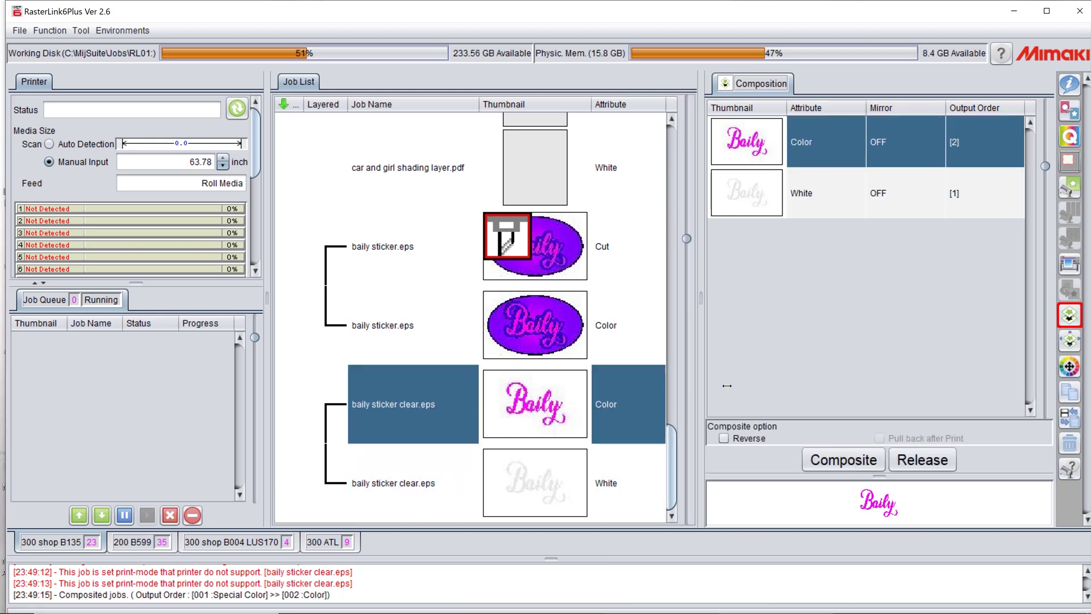
- Check the pull-back composition's output order, both layer pages and the White job's properties
{"action": "left_click", "coordinate": [544, 487]}
{"action": "left_click", "coordinate": [765, 187]}
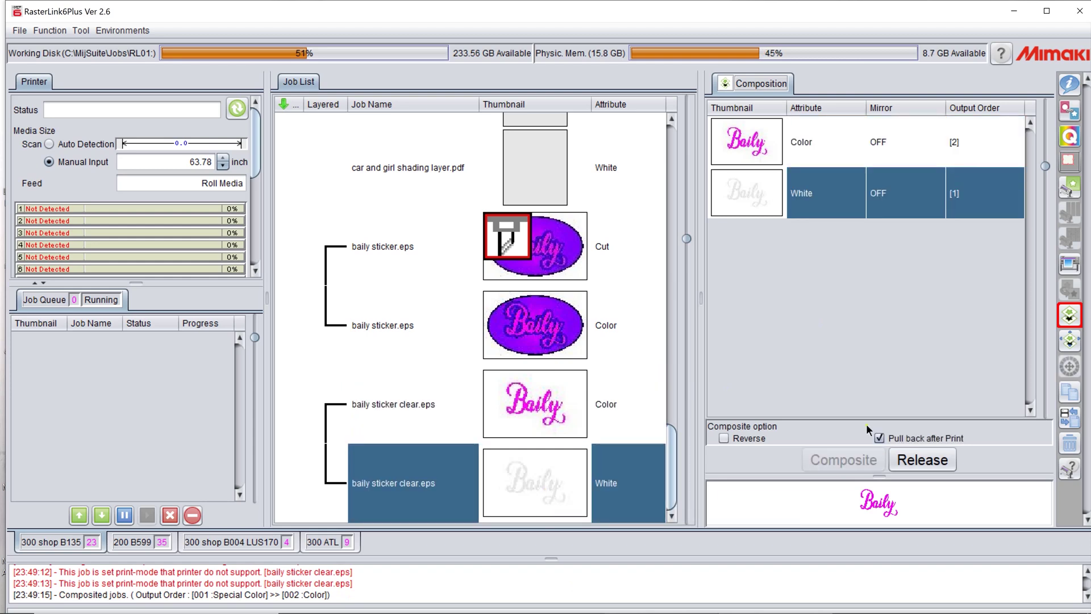
{"action": "left_click", "coordinate": [766, 157]}
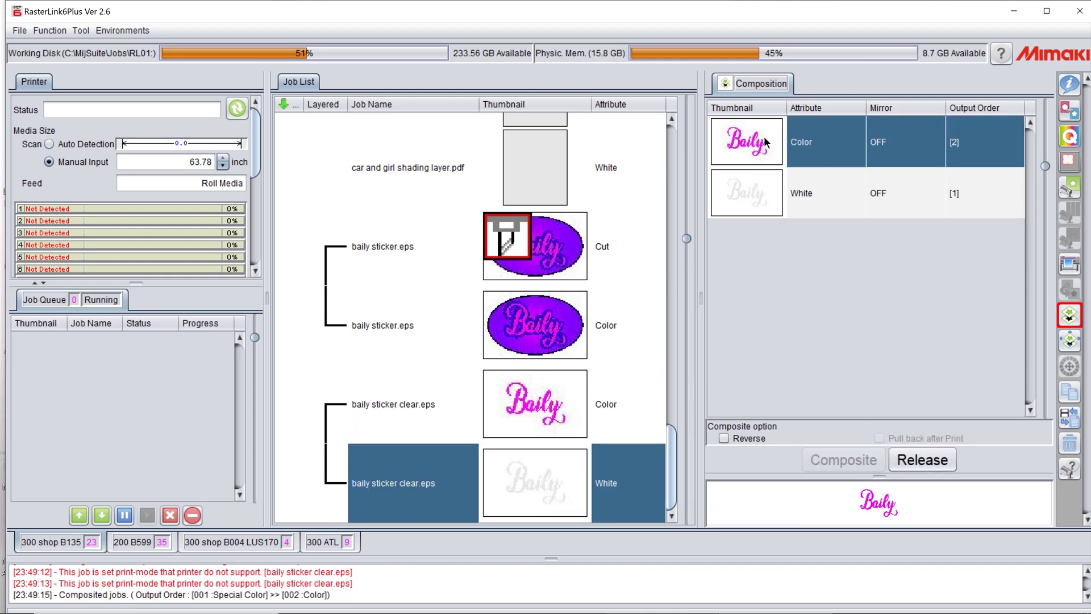
{"action": "left_click", "coordinate": [1070, 343]}
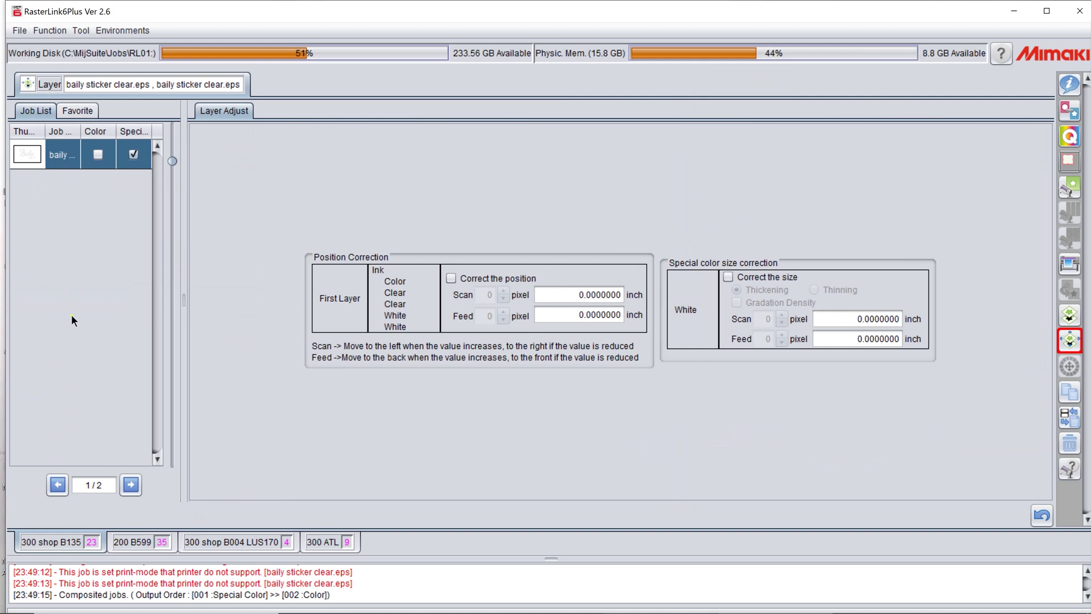
{"action": "left_click", "coordinate": [131, 486]}
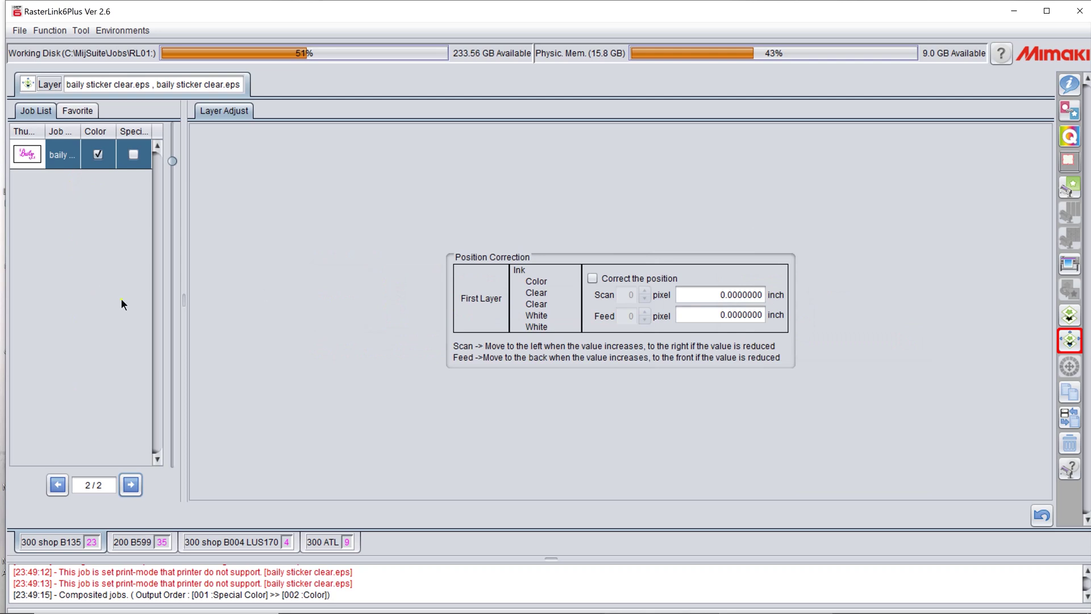
{"action": "left_click", "coordinate": [1069, 85]}
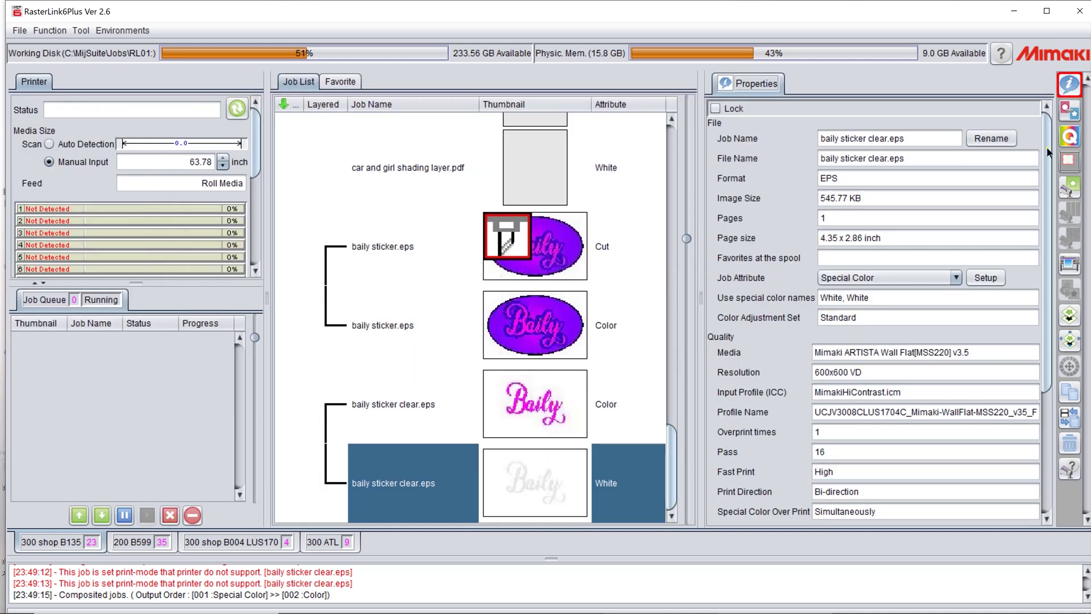
- Disable Pull back after Print for the White plate and composite the baily sticker clear.eps jobs again
{"action": "left_click", "coordinate": [1070, 315]}
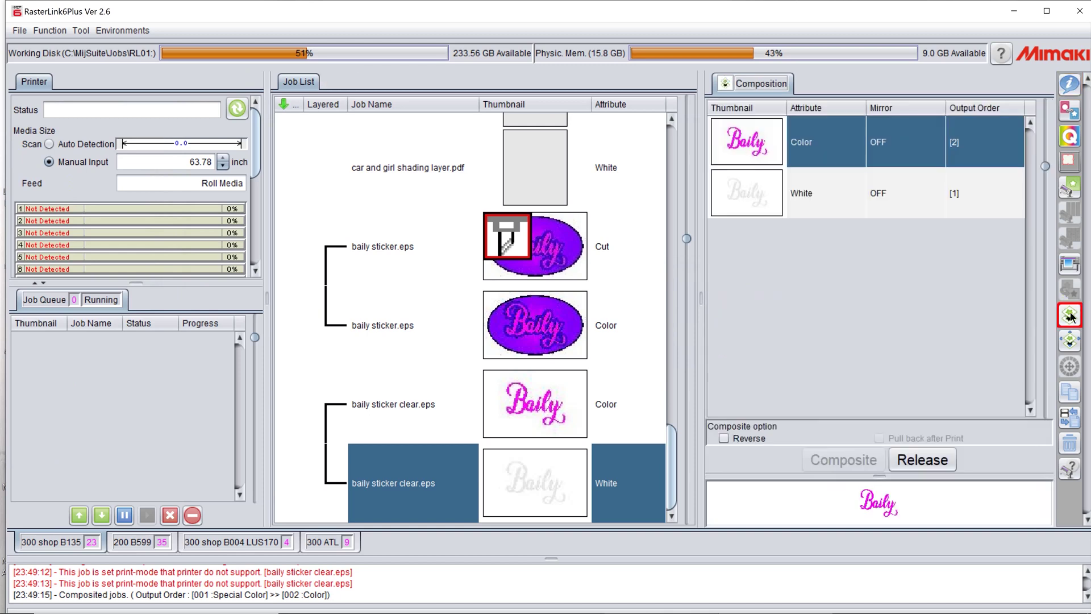
{"action": "left_click", "coordinate": [761, 196]}
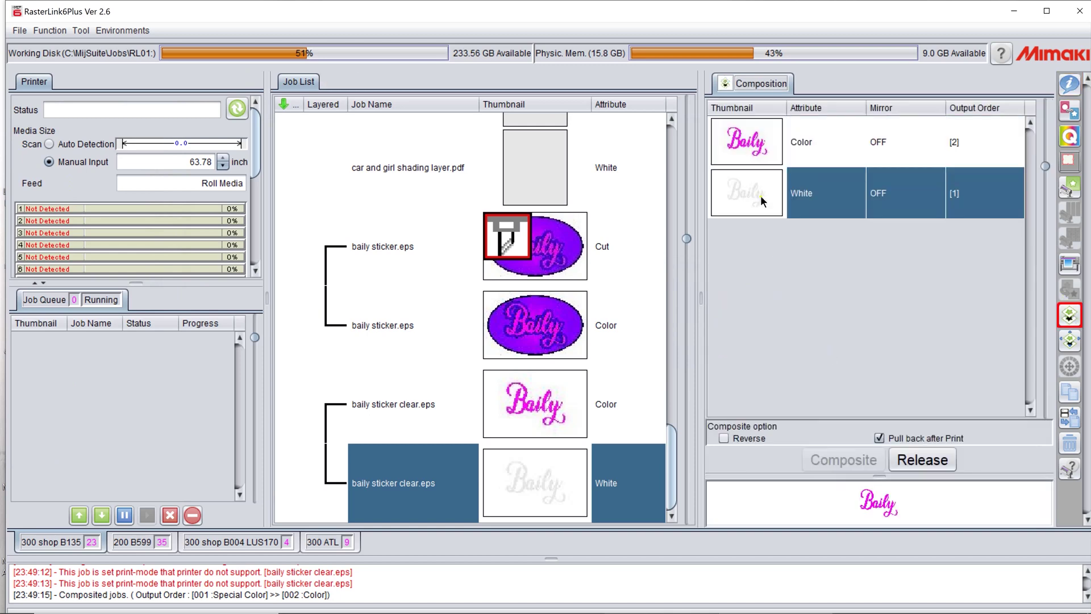
{"action": "left_click", "coordinate": [879, 438]}
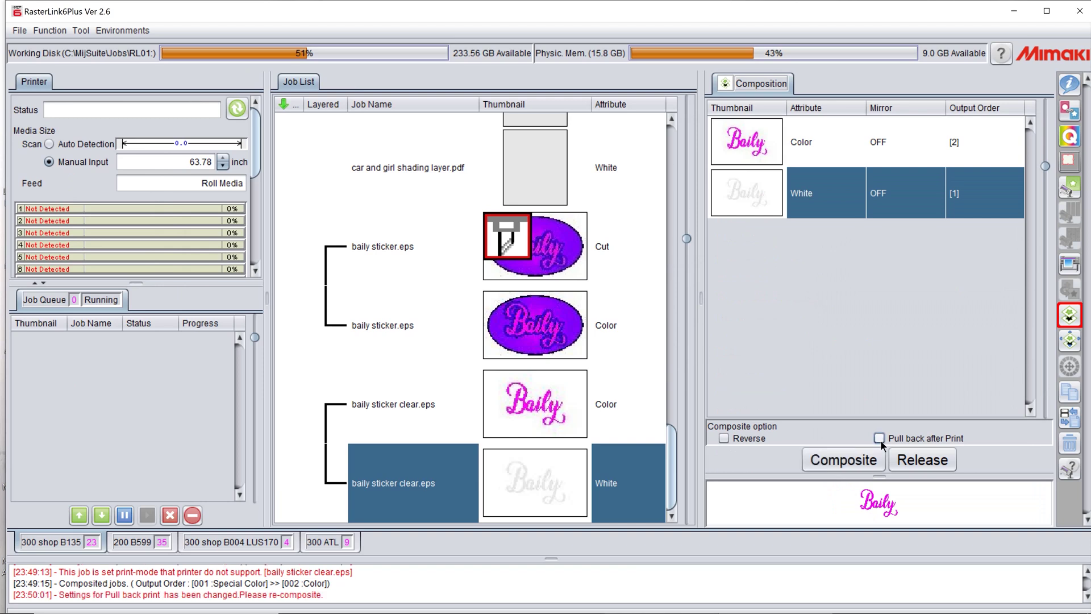
{"action": "left_click", "coordinate": [847, 462]}
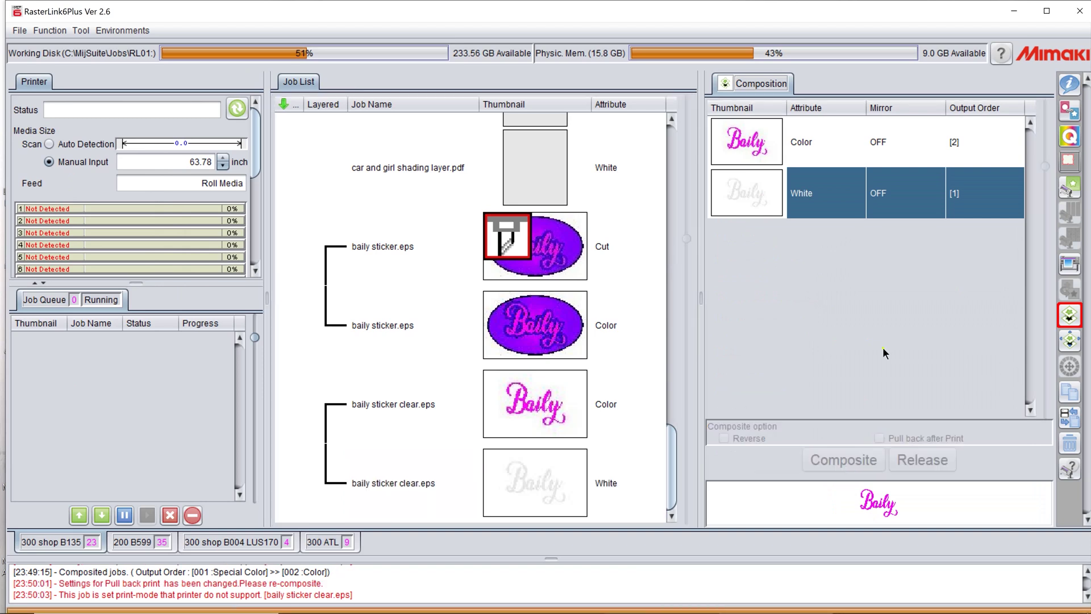
- Check the special color overprint order in the White job's layer settings and properties
{"action": "left_click", "coordinate": [547, 465]}
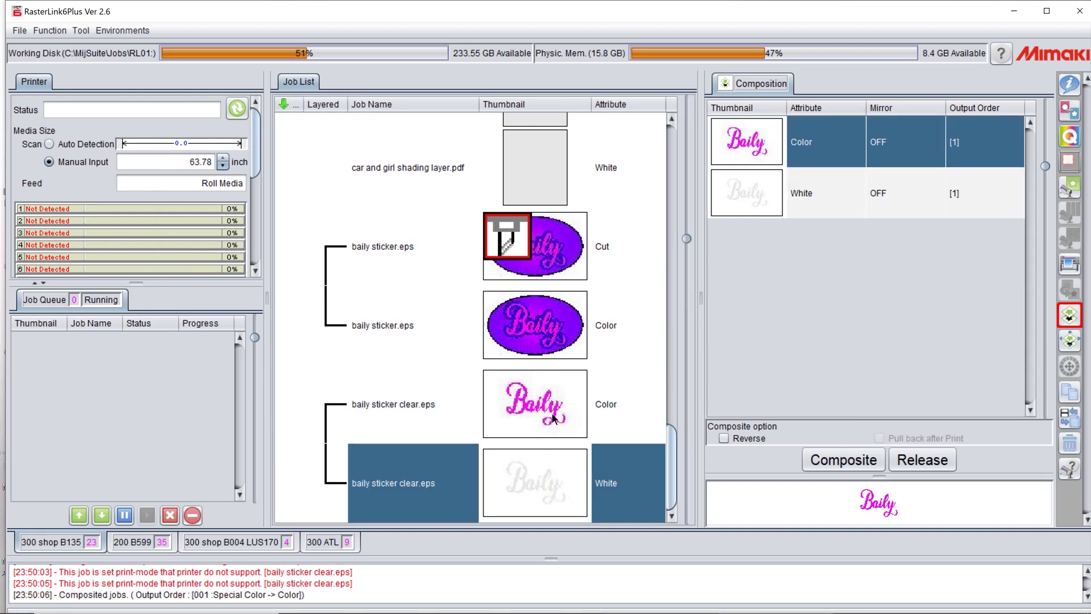
{"action": "left_click", "coordinate": [1070, 346]}
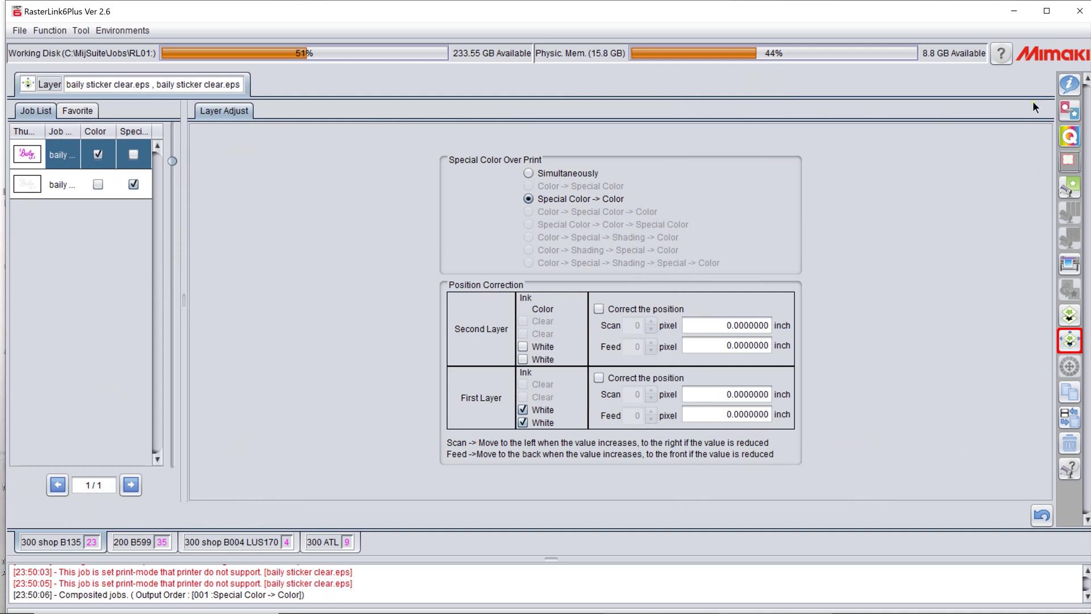
{"action": "left_click", "coordinate": [1069, 85]}
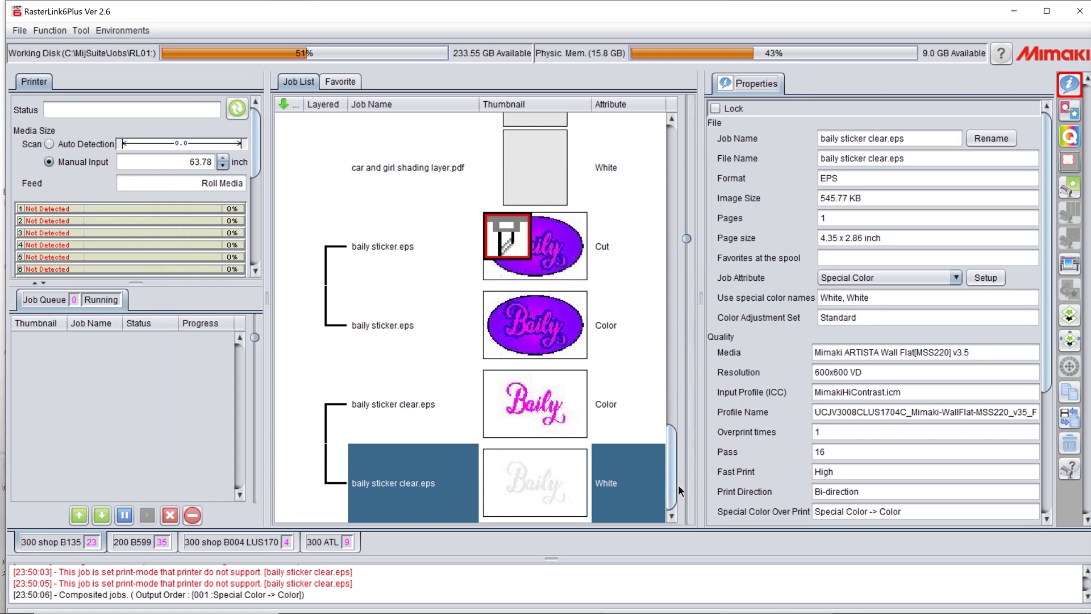
- Release the baily sticker clear.eps composition, completely delete its White job, and select the remaining Color job
{"action": "left_click", "coordinate": [1069, 314]}
{"action": "left_click", "coordinate": [925, 460]}
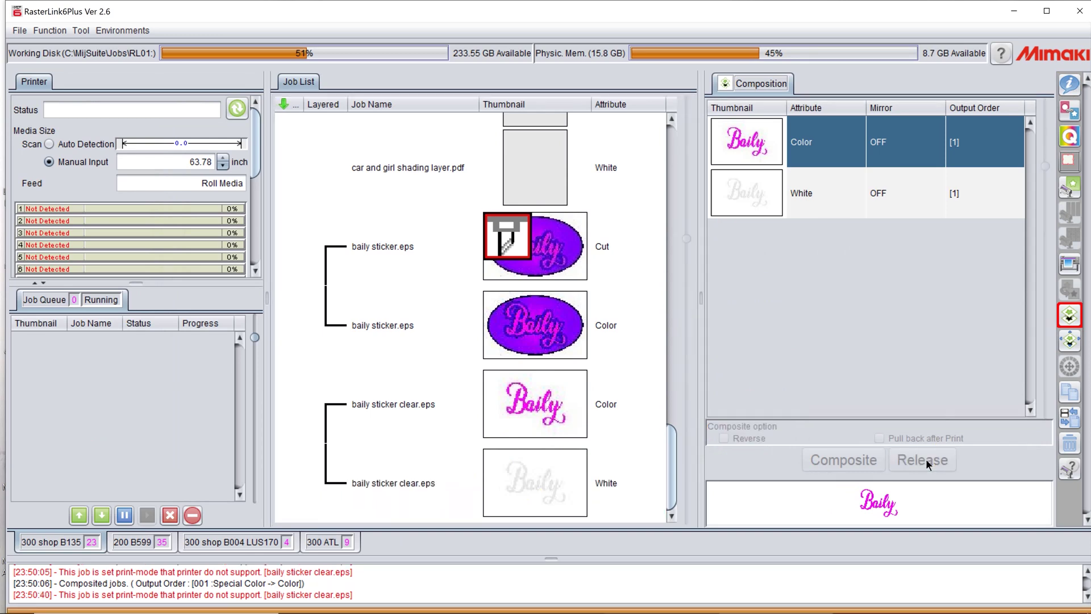
{"action": "left_click", "coordinate": [541, 483]}
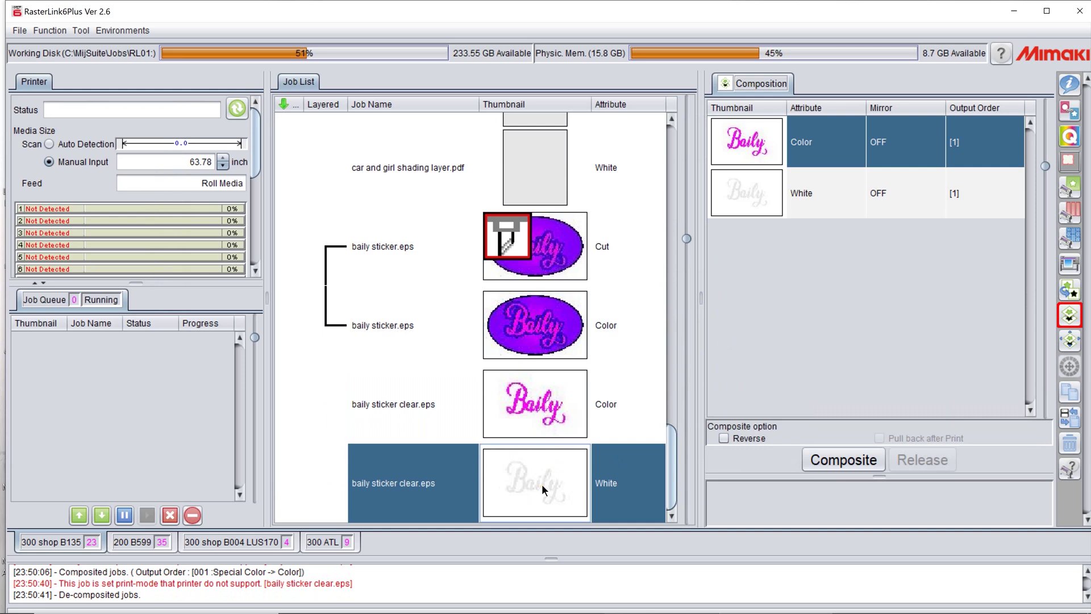
{"action": "right_click", "coordinate": [541, 483]}
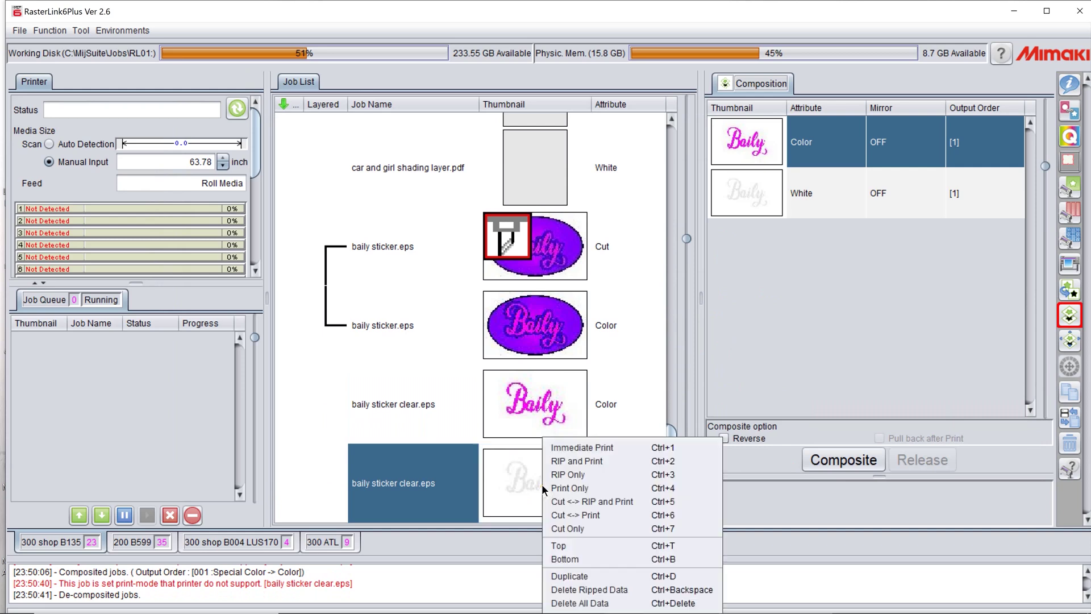
{"action": "left_click", "coordinate": [565, 604]}
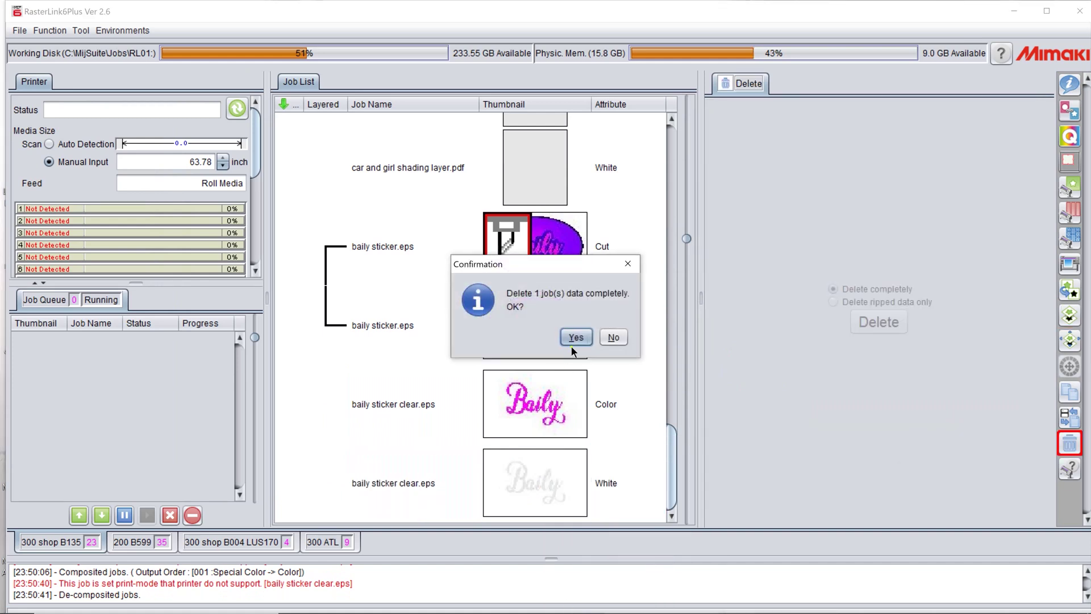
{"action": "left_click", "coordinate": [575, 338]}
{"action": "left_click", "coordinate": [547, 493]}
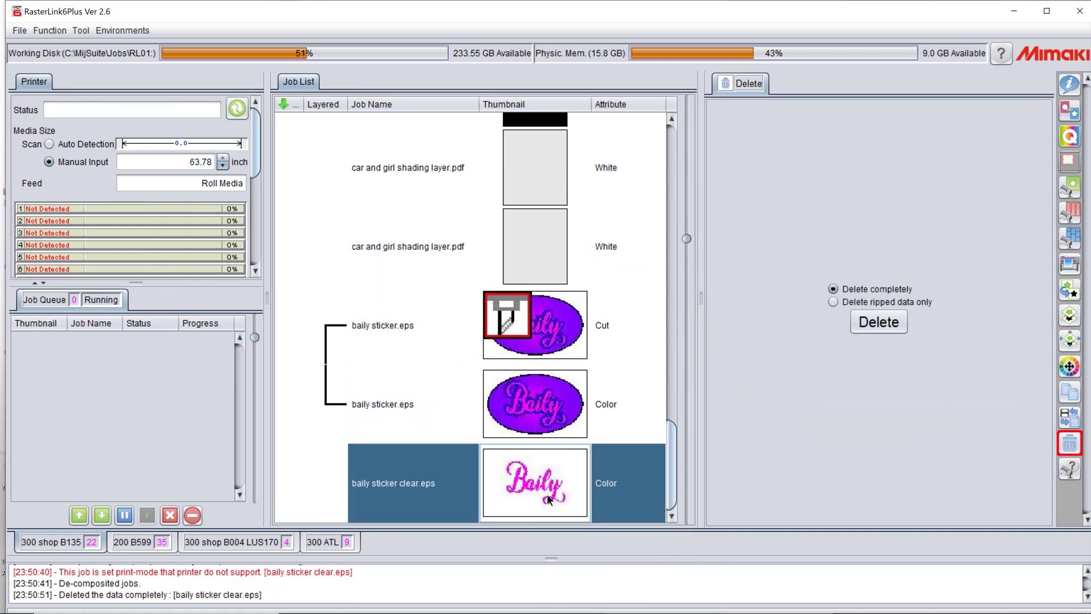
- Create a Clear special plate from the baily sticker clear.eps Color job at 100% and 100%, limited to the Valid Pixel area
{"action": "left_click", "coordinate": [1071, 290]}
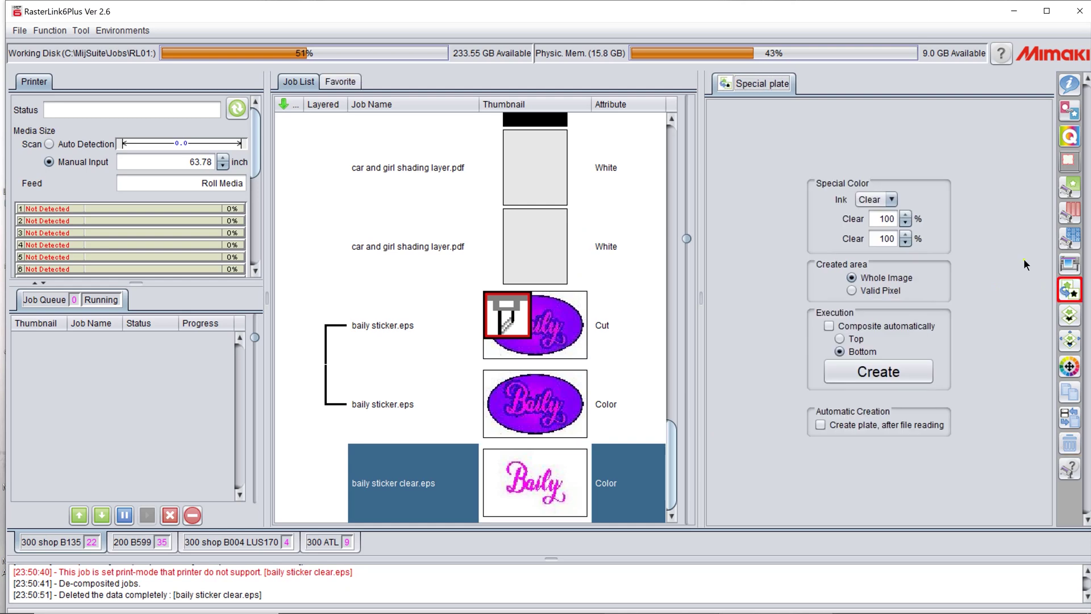
{"action": "left_click", "coordinate": [852, 290]}
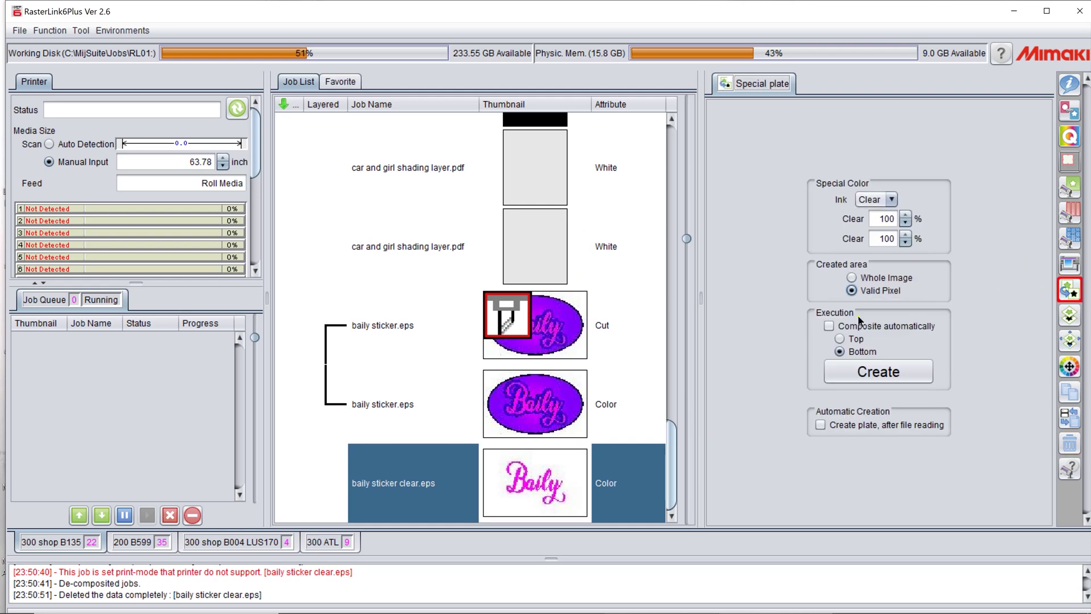
{"action": "left_click", "coordinate": [878, 376]}
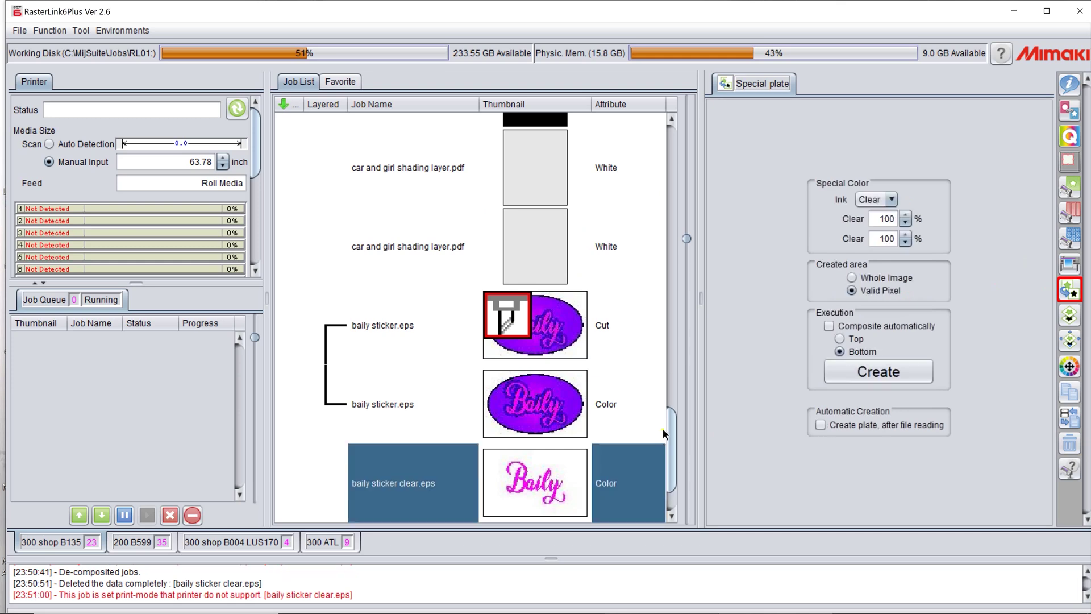
- Composite the baily sticker clear.eps Color and Clear(Matte) jobs with the clear plate above the color, applying one print condition to both
{"action": "scroll", "coordinate": [670, 472], "scroll_direction": "down", "scroll_amount": 1}
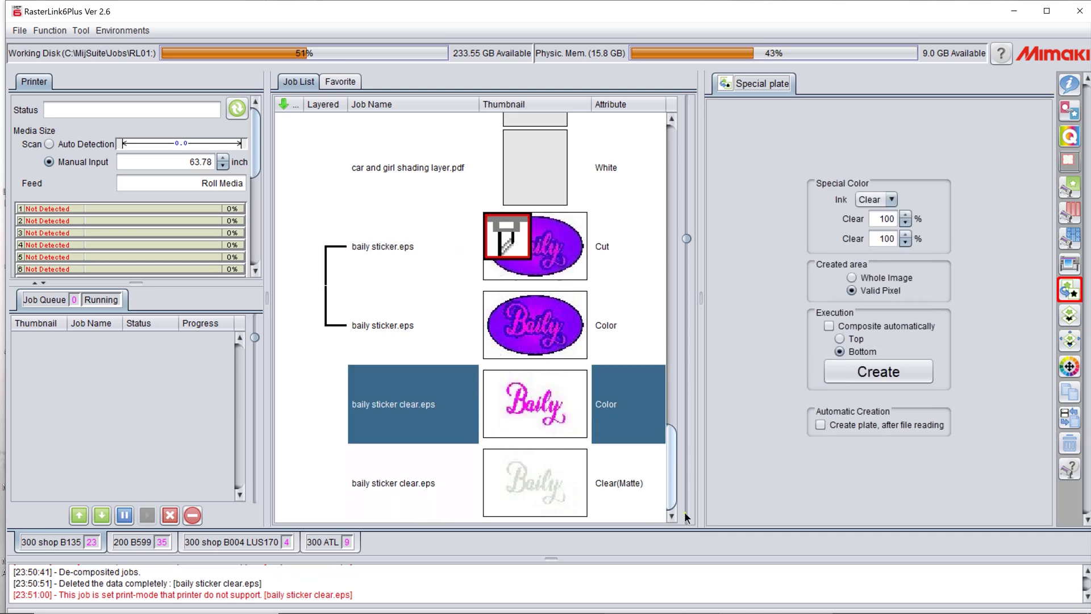
{"action": "left_click", "coordinate": [554, 482]}
{"action": "left_click", "coordinate": [547, 408]}
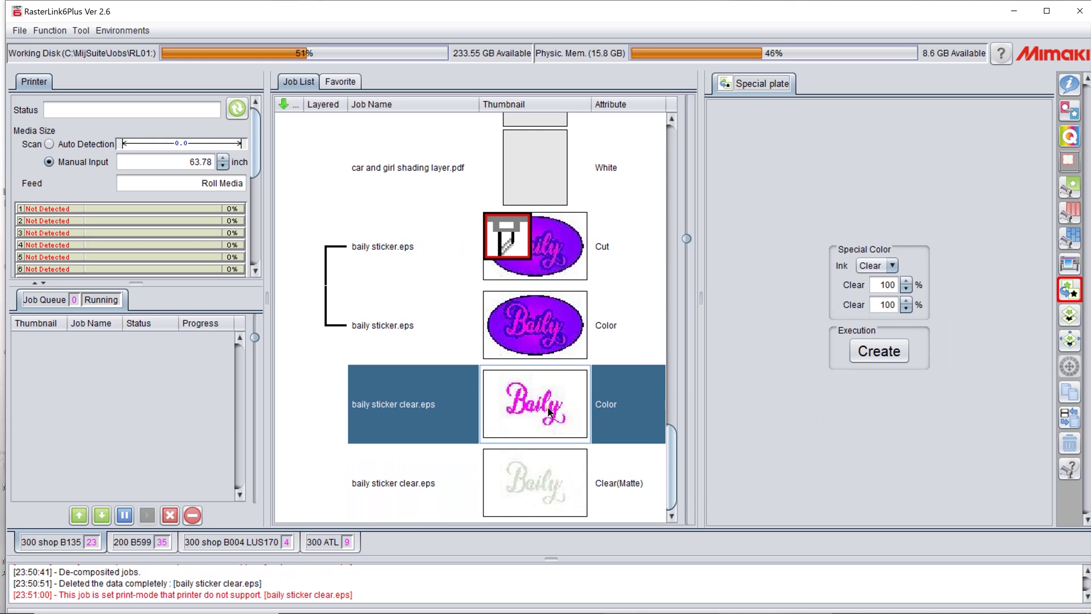
{"action": "left_click", "coordinate": [544, 491], "text": "ctrl"}
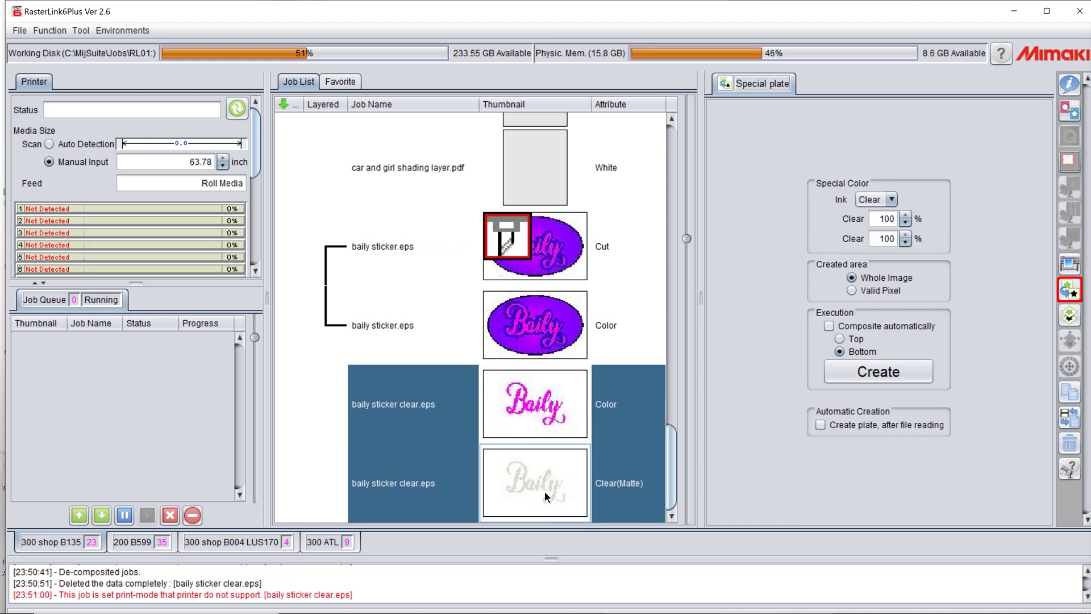
{"action": "left_click", "coordinate": [1068, 317]}
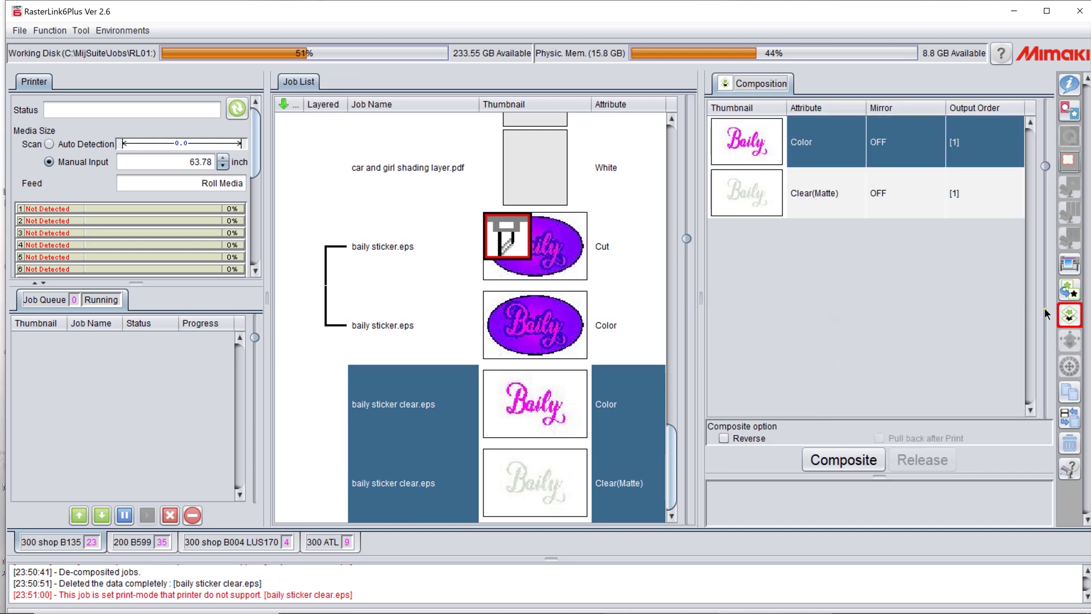
{"action": "left_click", "coordinate": [825, 197]}
{"action": "left_click", "coordinate": [840, 162]}
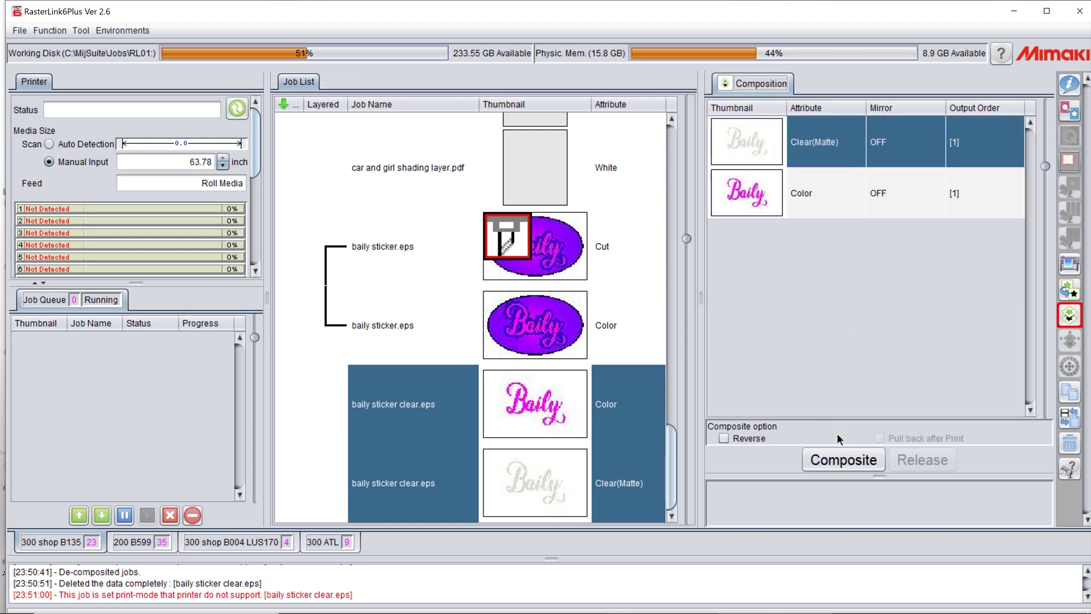
{"action": "left_click", "coordinate": [844, 460]}
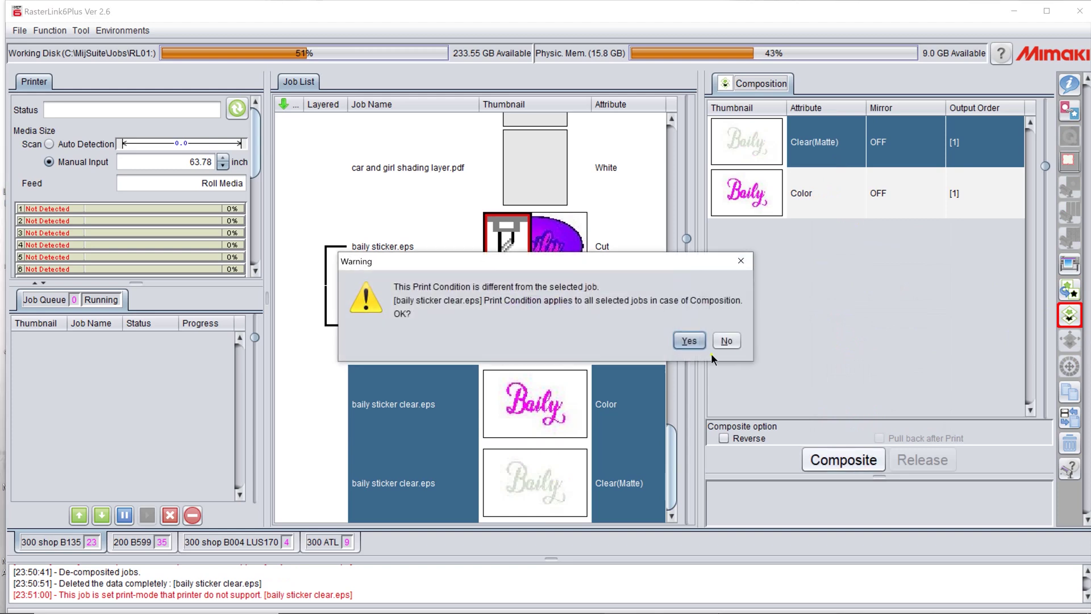
{"action": "left_click", "coordinate": [680, 336]}
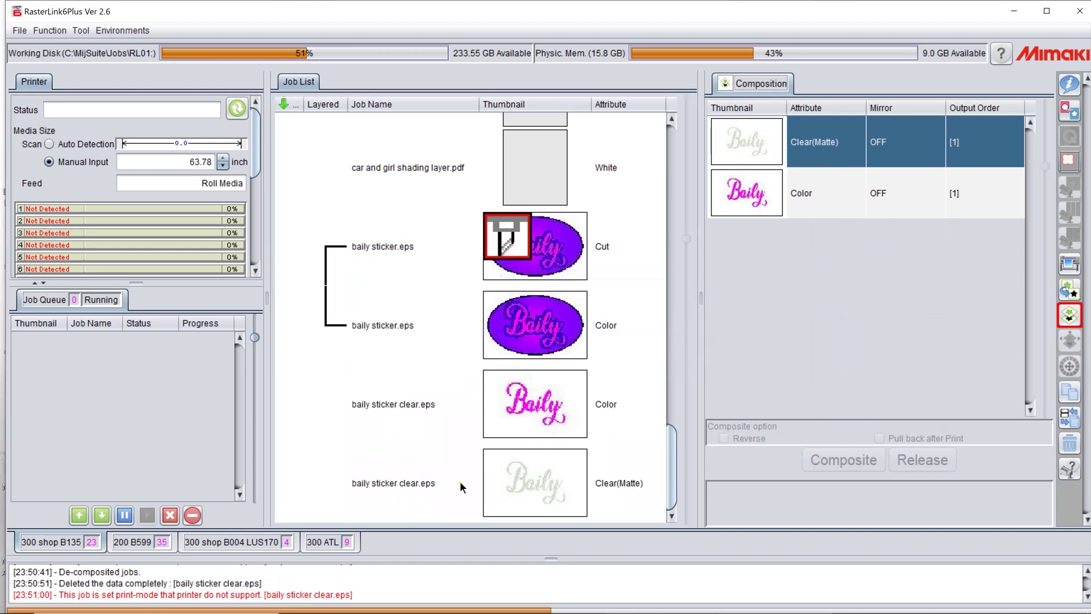
{"action": "left_click", "coordinate": [617, 402]}
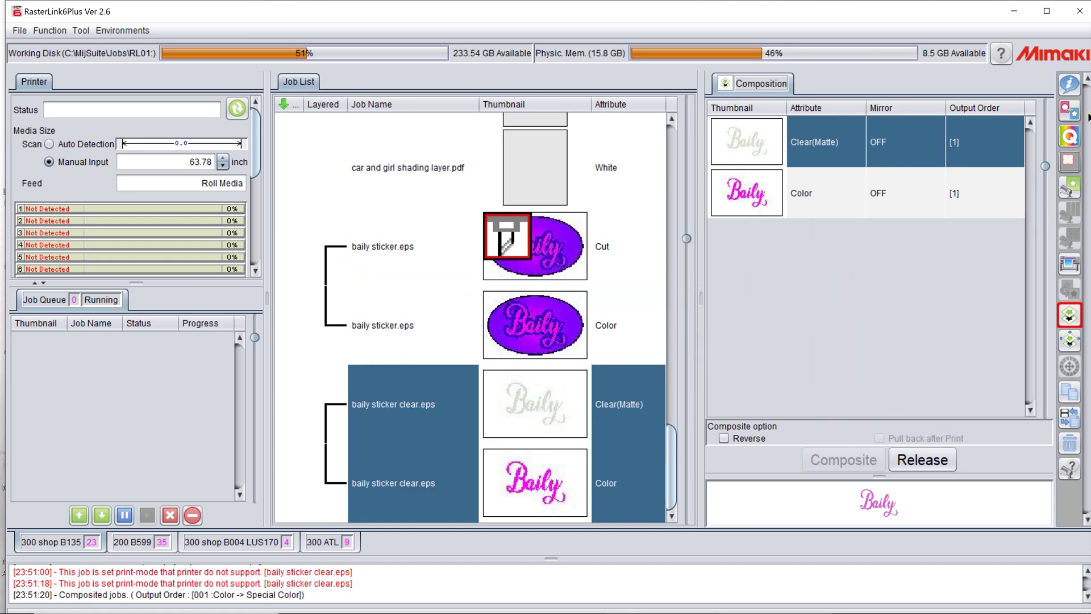
- Set the UV mode of the composited clear job to Glossy Print in its job attribute setup
{"action": "left_click", "coordinate": [1075, 85]}
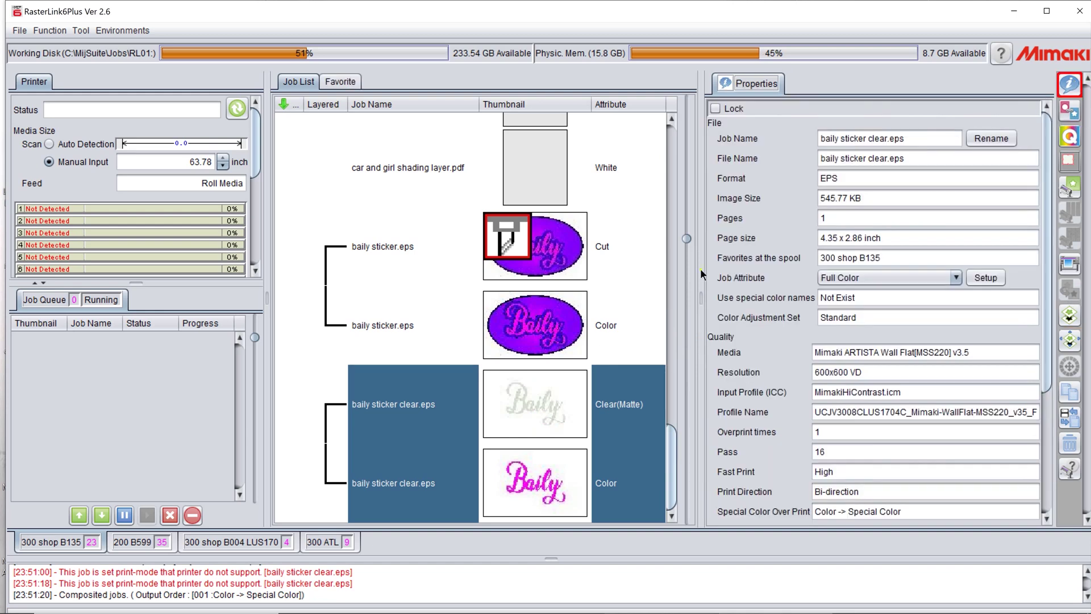
{"action": "left_click", "coordinate": [550, 388]}
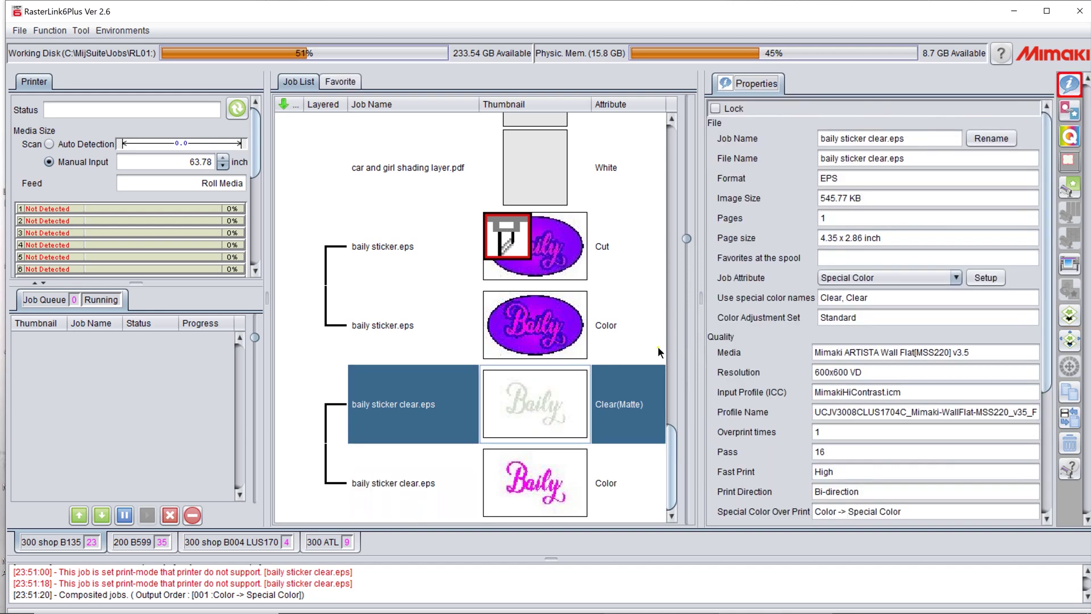
{"action": "left_click", "coordinate": [984, 281]}
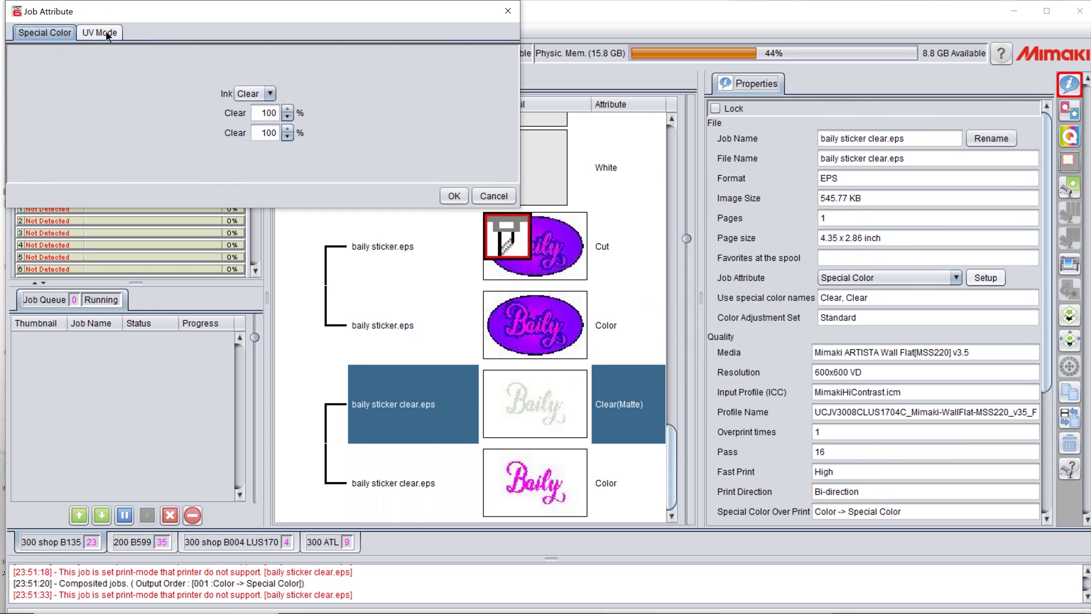
{"action": "left_click", "coordinate": [106, 34]}
{"action": "left_click", "coordinate": [238, 107]}
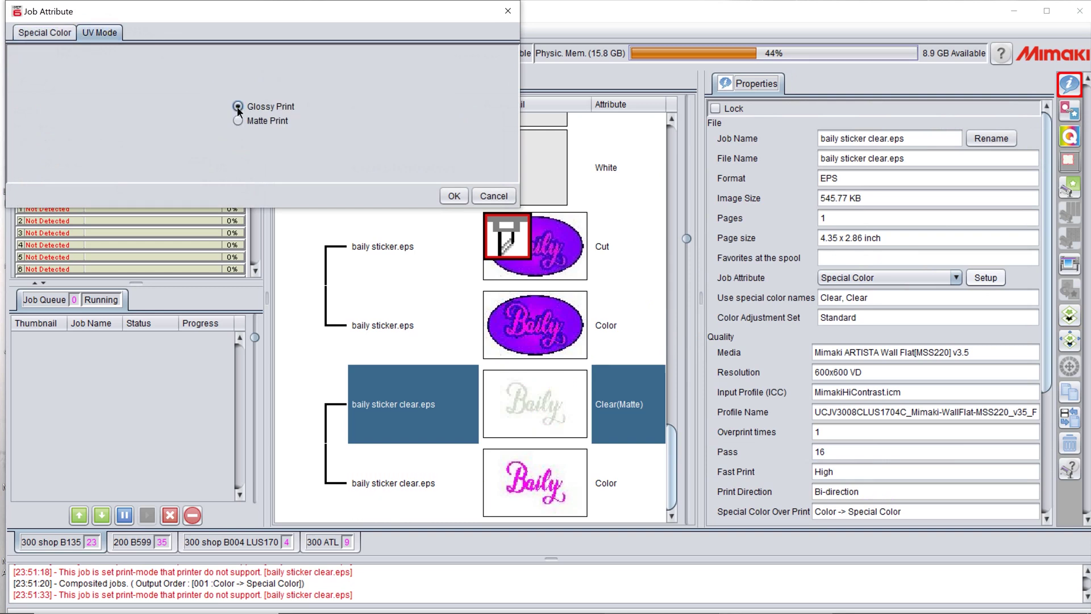
{"action": "left_click", "coordinate": [453, 196]}
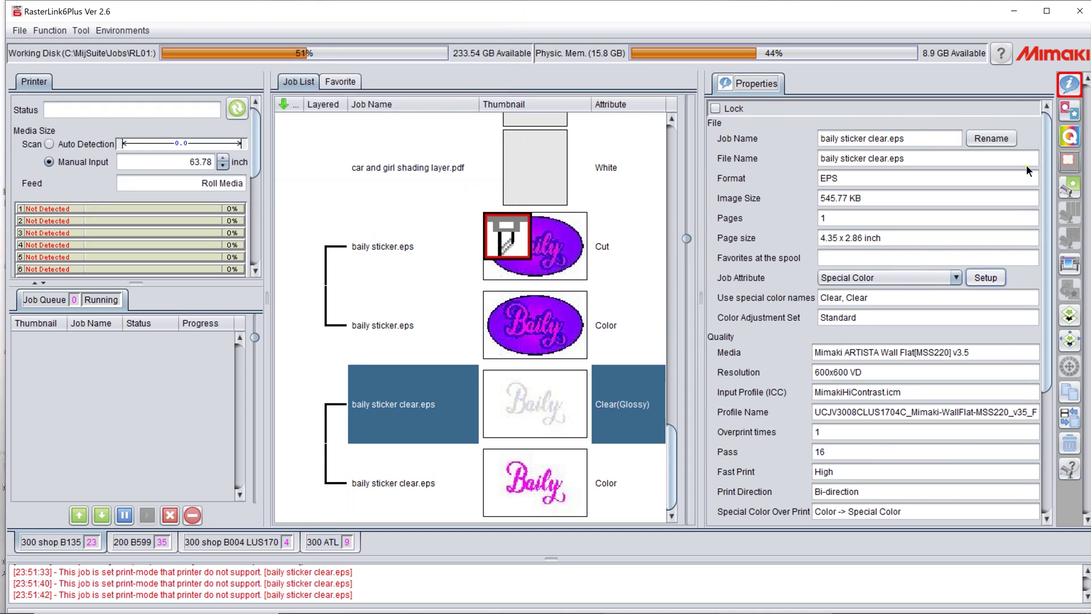
- Set the print resolution of the baily sticker clear.eps composition to 600x1200 VD
{"action": "left_click", "coordinate": [1070, 137]}
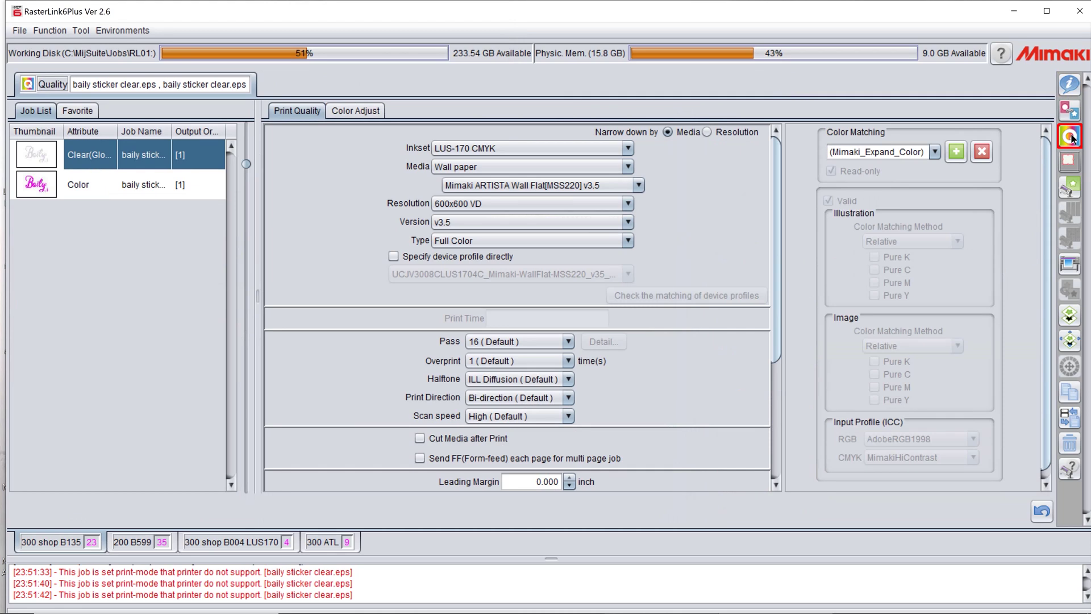
{"action": "left_click", "coordinate": [485, 204]}
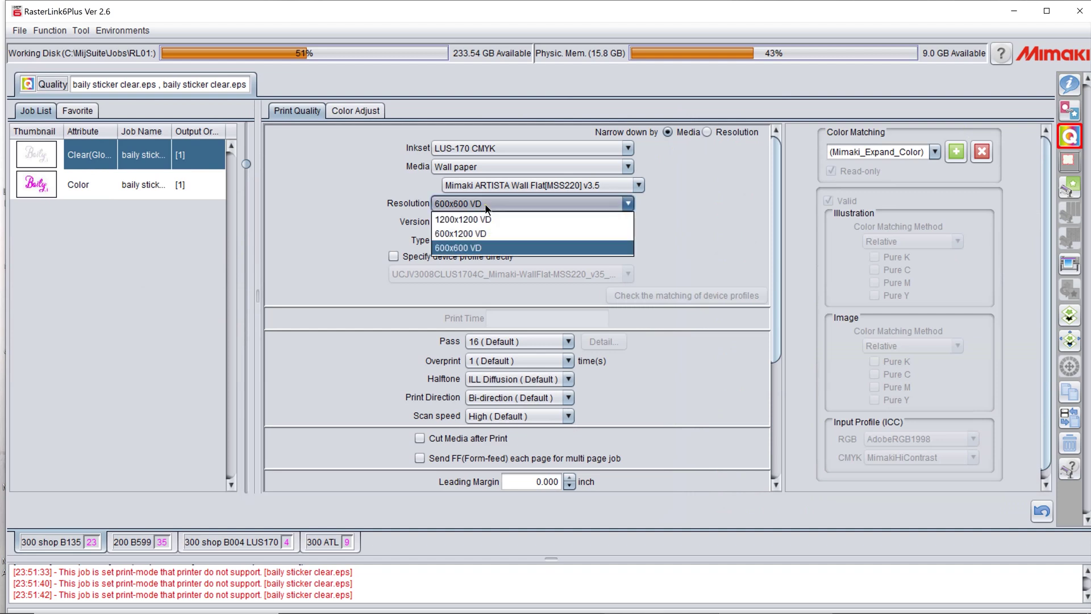
{"action": "left_click", "coordinate": [480, 235]}
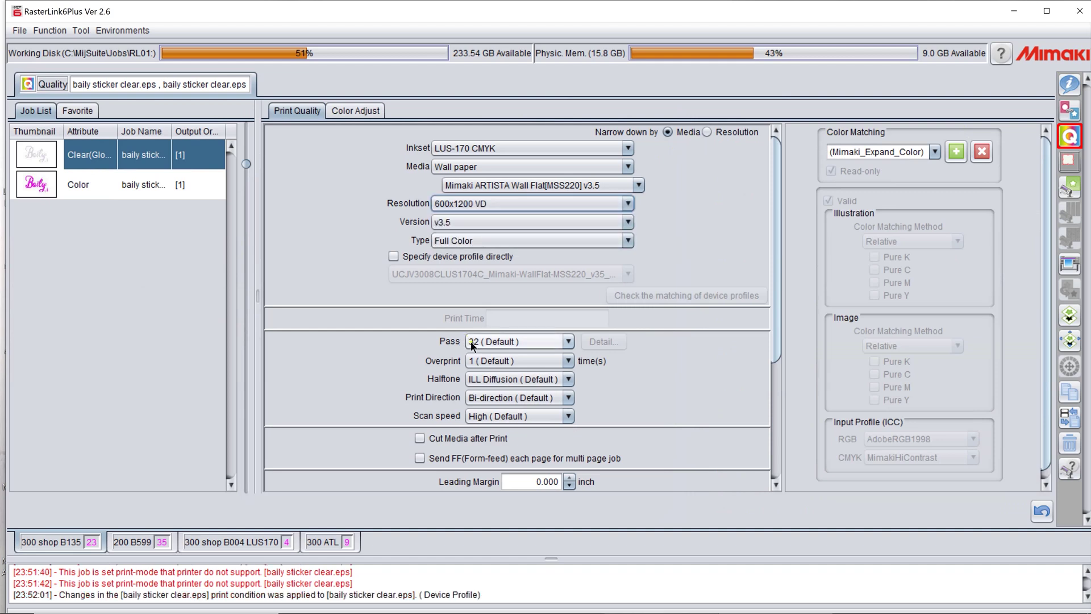
{"action": "left_click", "coordinate": [510, 203]}
{"action": "left_click", "coordinate": [500, 248]}
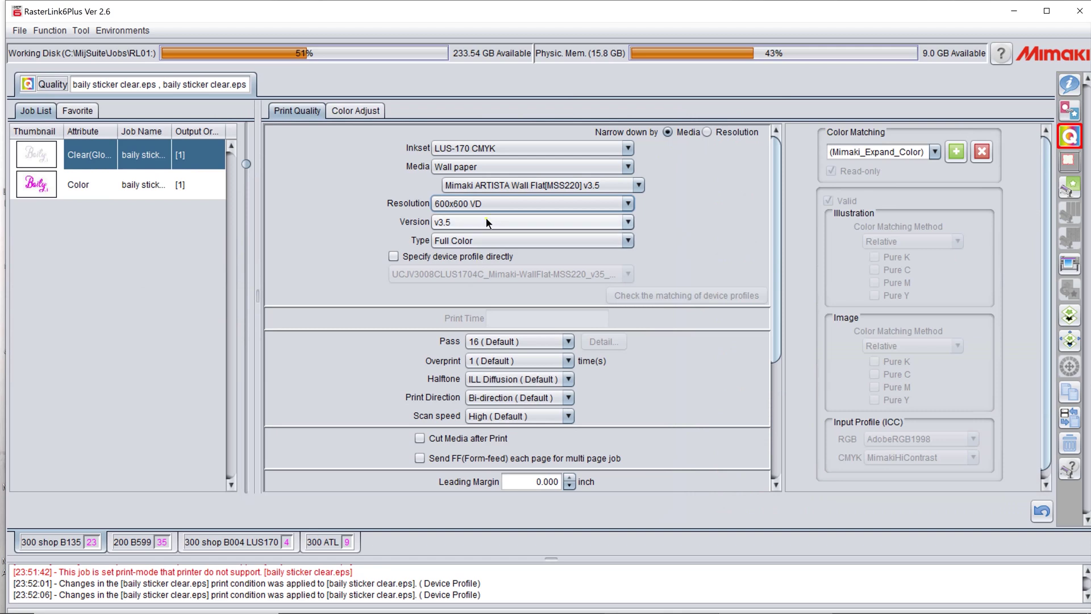
{"action": "left_click", "coordinate": [493, 203]}
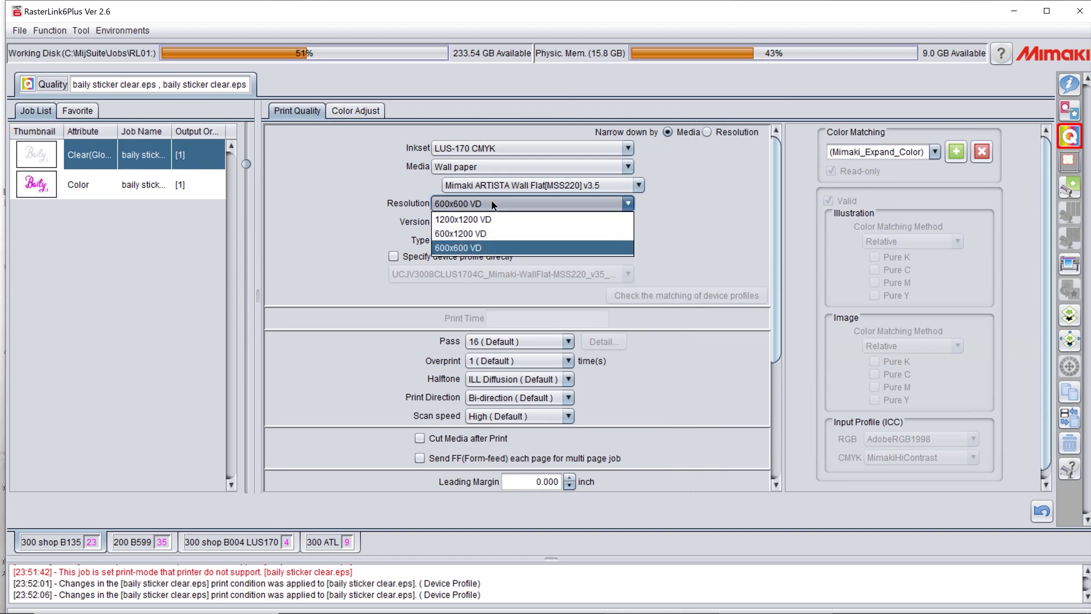
{"action": "left_click", "coordinate": [486, 234]}
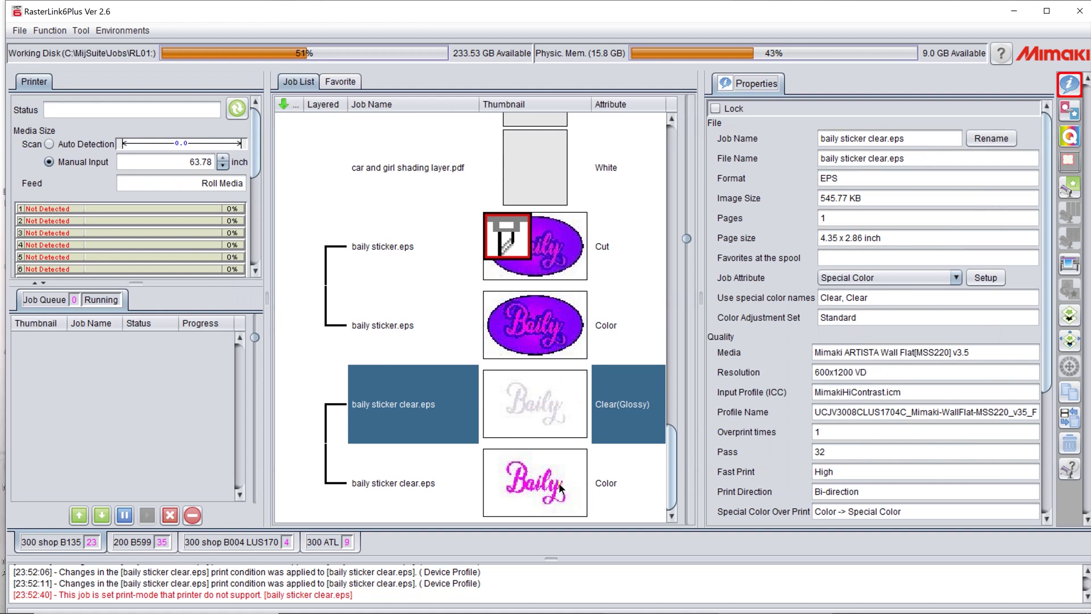
- Check the clear composition's special color overprint order in the layer settings and review the clear job's properties
{"action": "left_click", "coordinate": [1069, 340]}
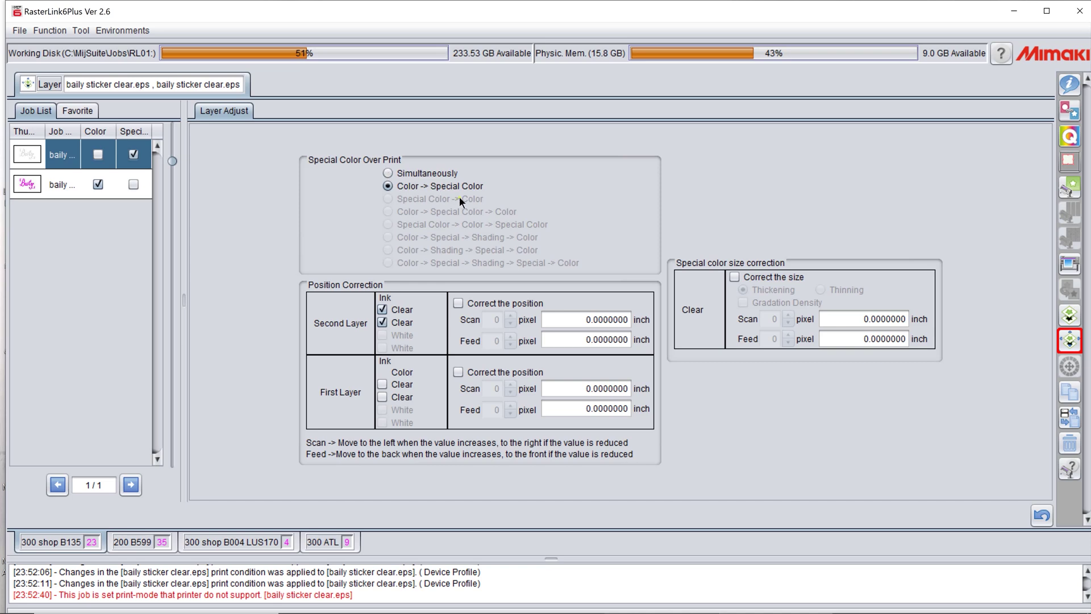
{"action": "left_click", "coordinate": [1069, 83]}
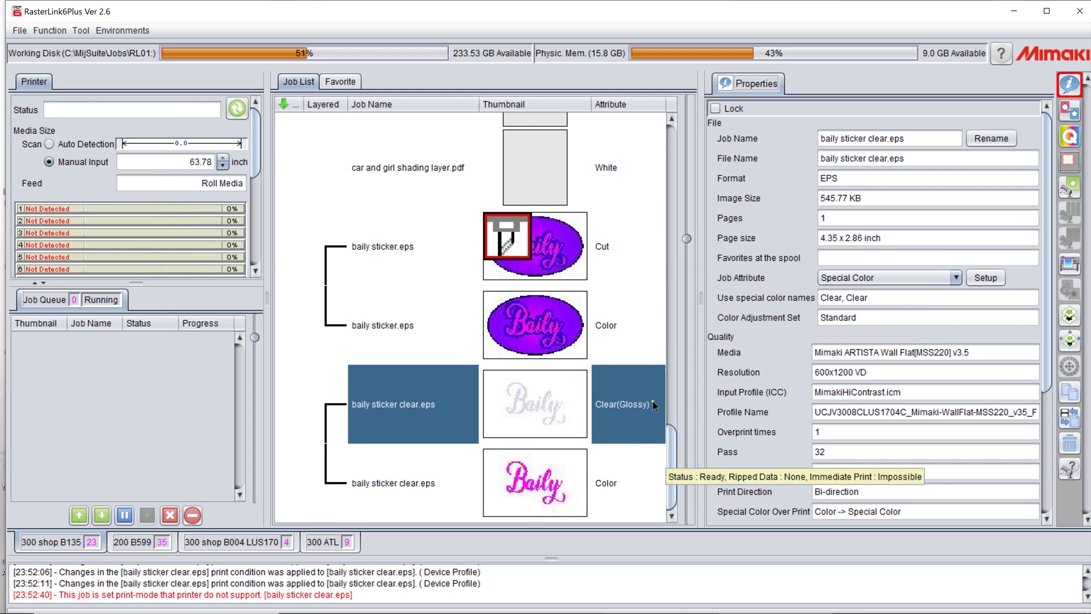
{"action": "left_click_drag", "start_coordinate": [674, 440], "coordinate": [676, 488]}
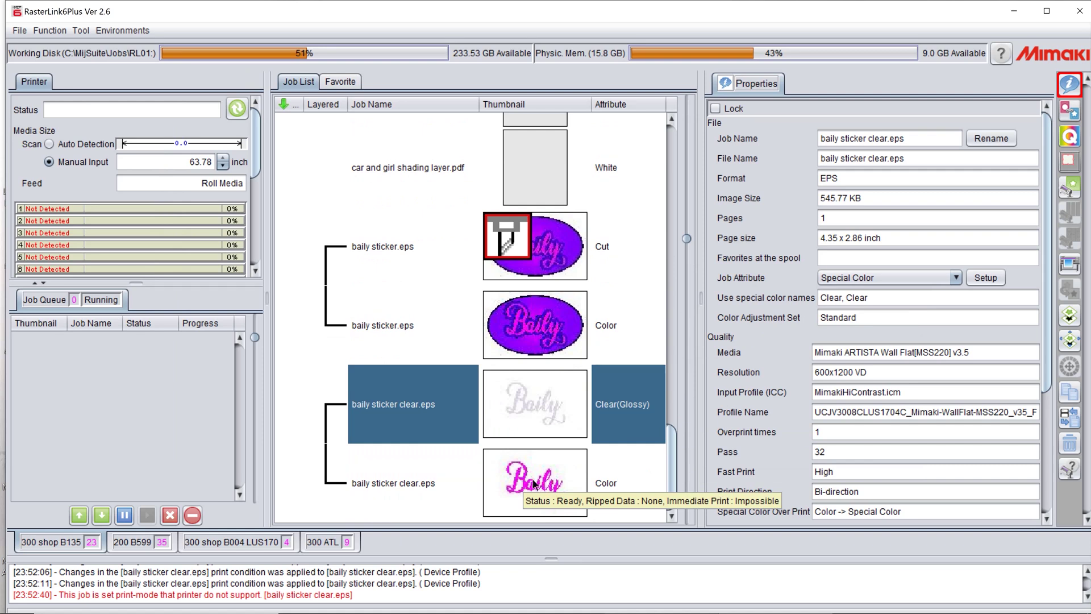
- Release the clear composition of baily sticker clear.eps and duplicate its Color job
{"action": "left_click", "coordinate": [1069, 314]}
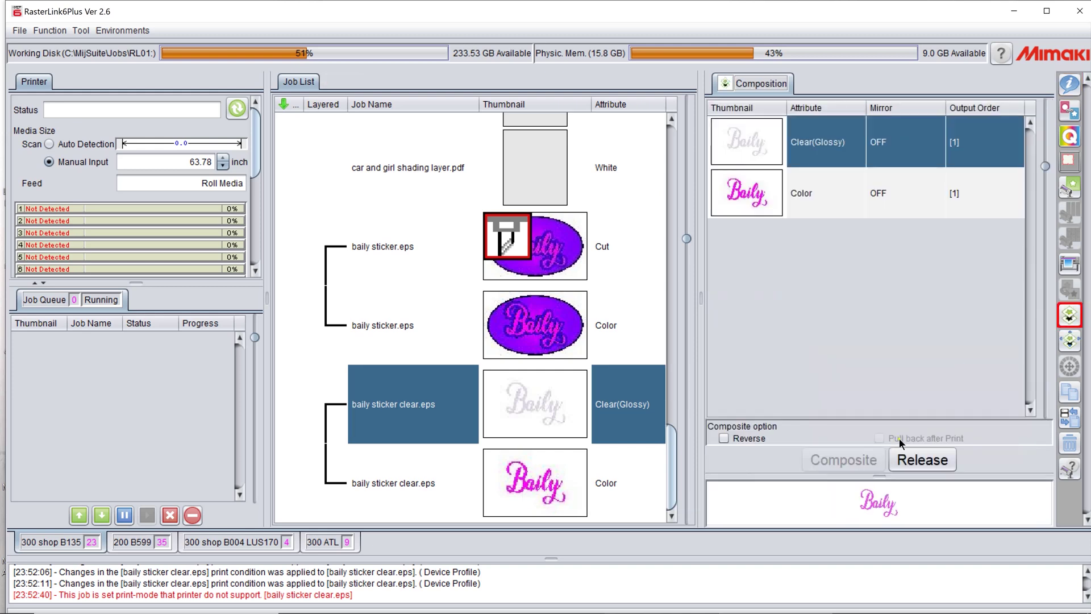
{"action": "left_click", "coordinate": [921, 460]}
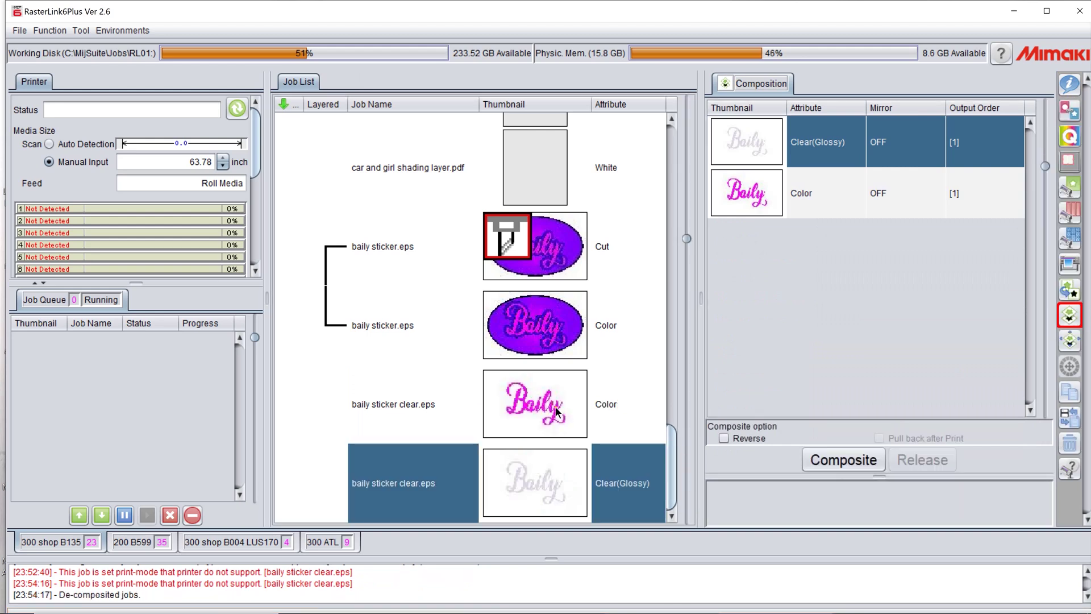
{"action": "left_click", "coordinate": [557, 410]}
{"action": "right_click", "coordinate": [557, 410]}
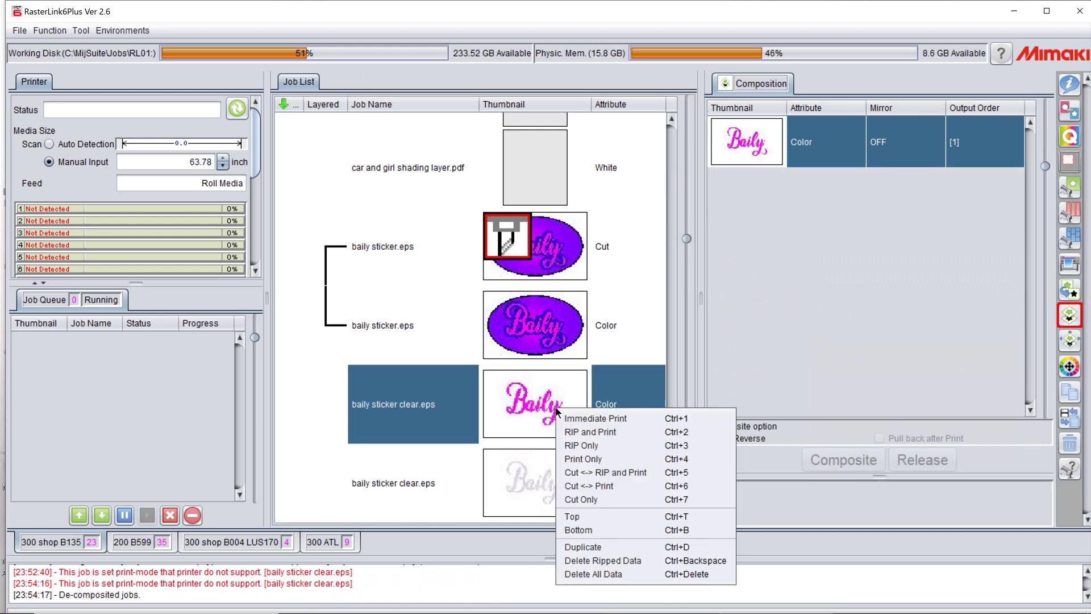
{"action": "left_click", "coordinate": [575, 547]}
{"action": "left_click_drag", "start_coordinate": [670, 460], "coordinate": [677, 512]}
- Create a White special plate from the duplicated Color job at 100% and 100%, limited to the Valid Pixel area
{"action": "left_click", "coordinate": [523, 486]}
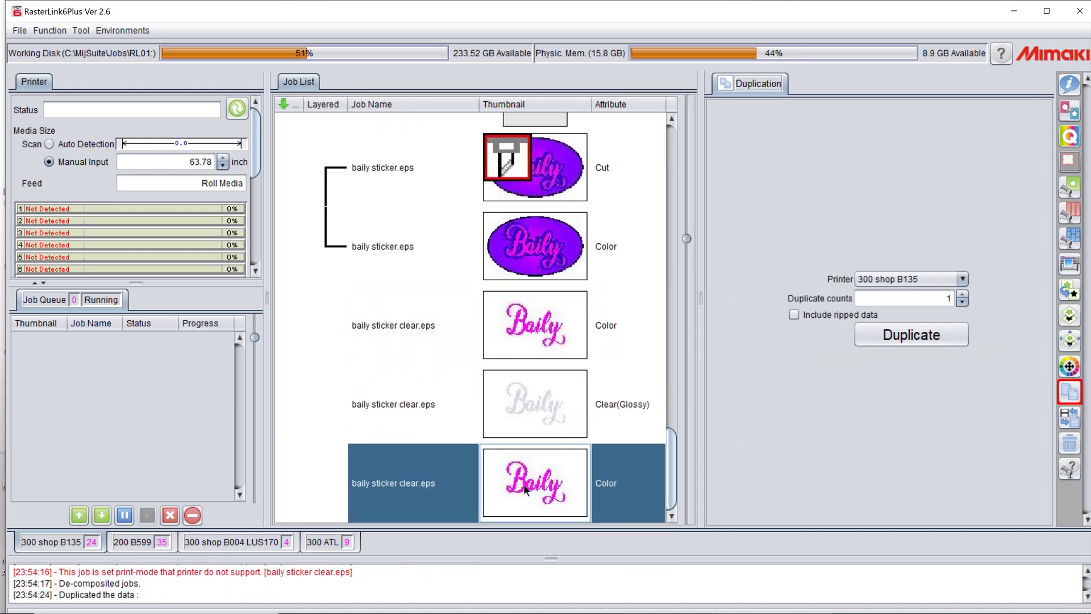
{"action": "left_click", "coordinate": [1066, 291]}
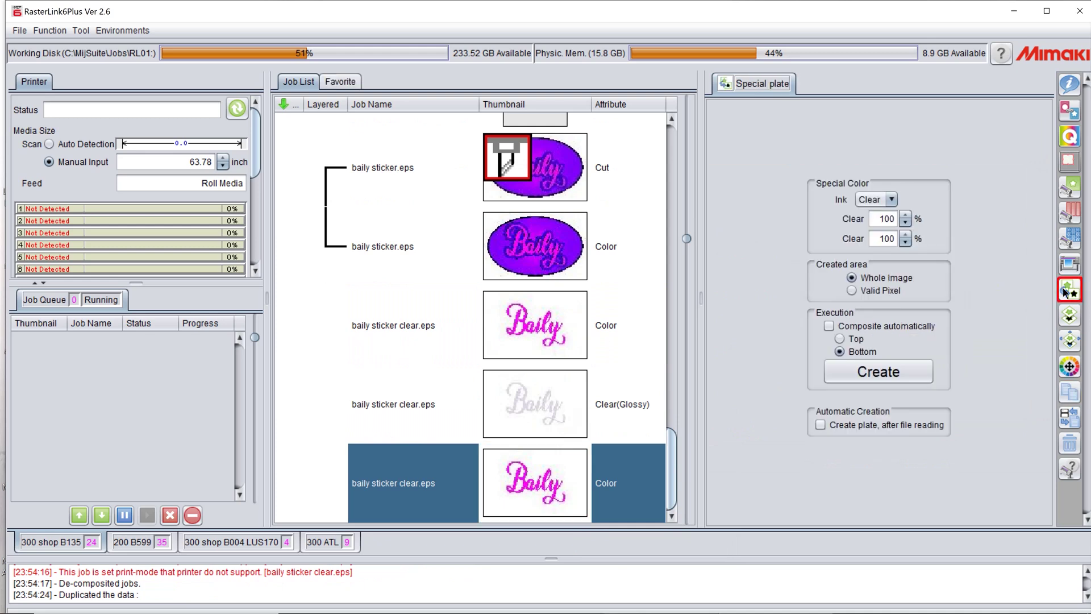
{"action": "left_click", "coordinate": [893, 198]}
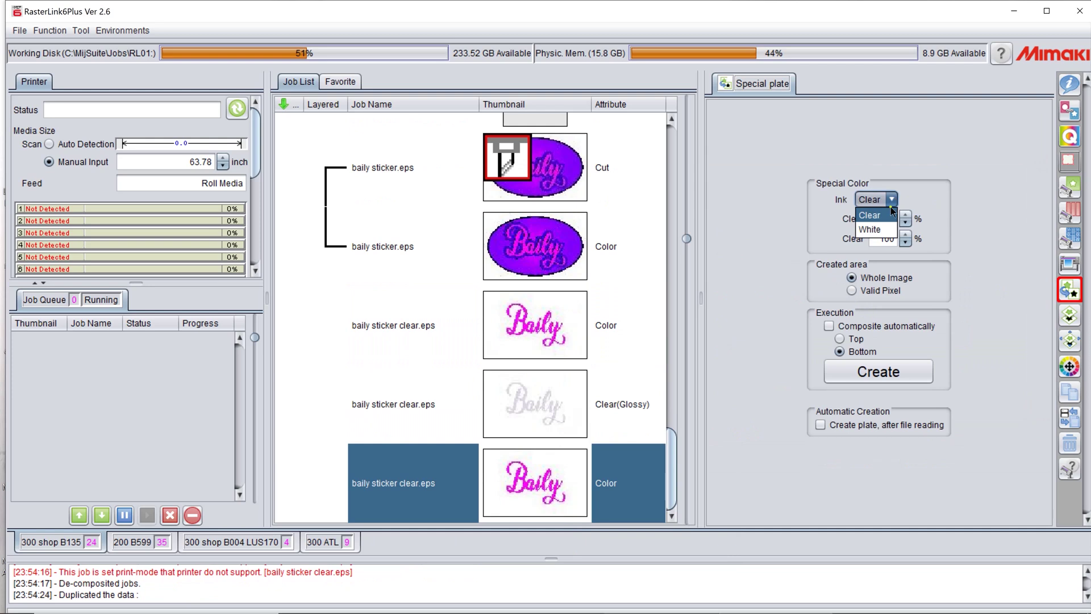
{"action": "left_click", "coordinate": [881, 229]}
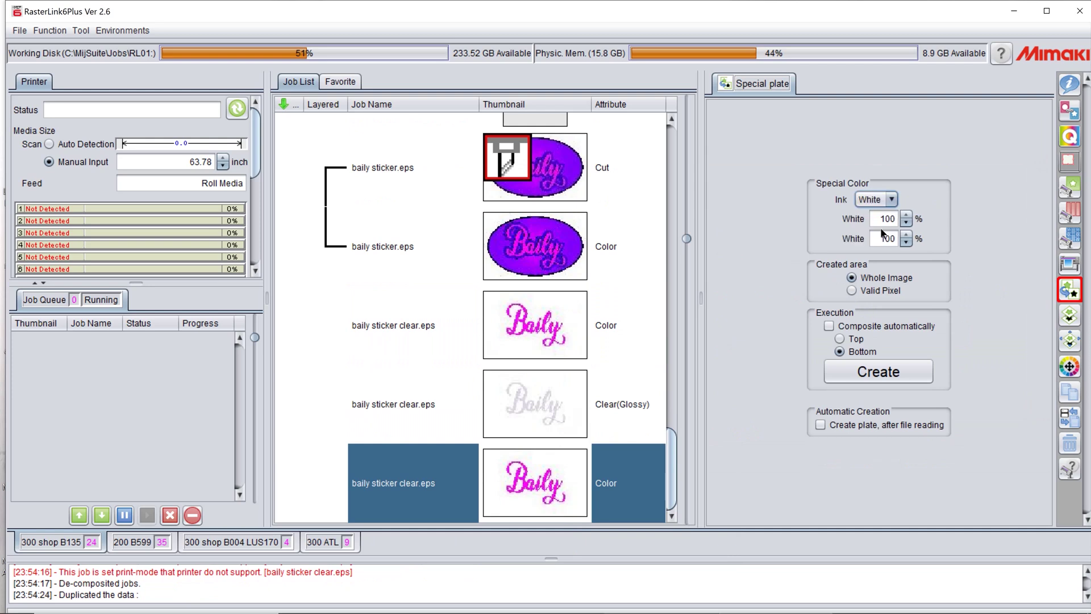
{"action": "left_click", "coordinate": [852, 290]}
{"action": "left_click", "coordinate": [854, 376]}
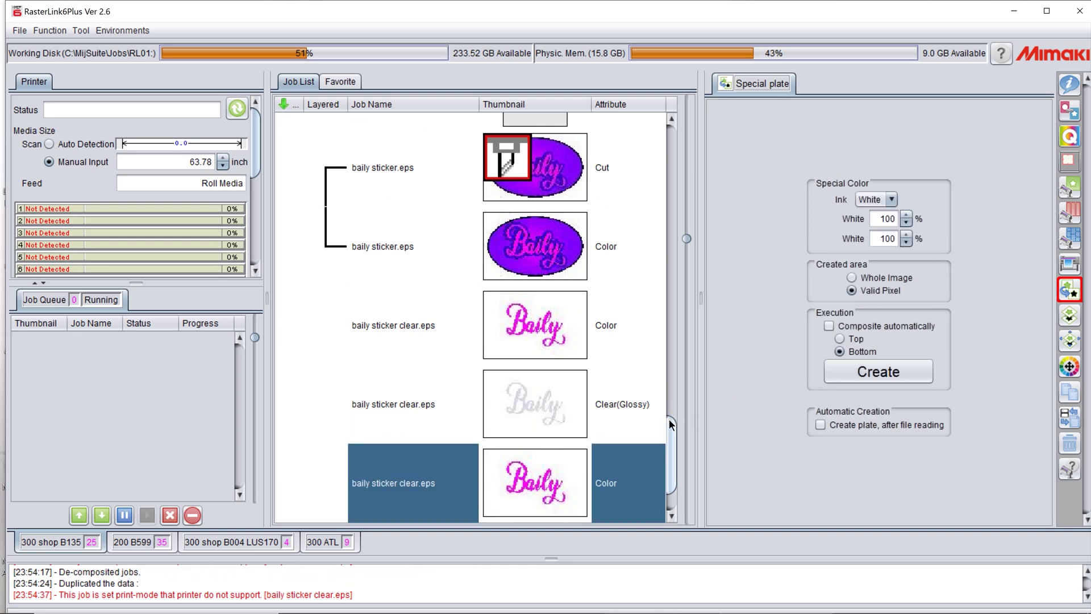
- Set up a composition of both Color jobs and the White job of baily sticker clear.eps, placing White between the Color layers
{"action": "left_click_drag", "start_coordinate": [669, 418], "coordinate": [672, 458]}
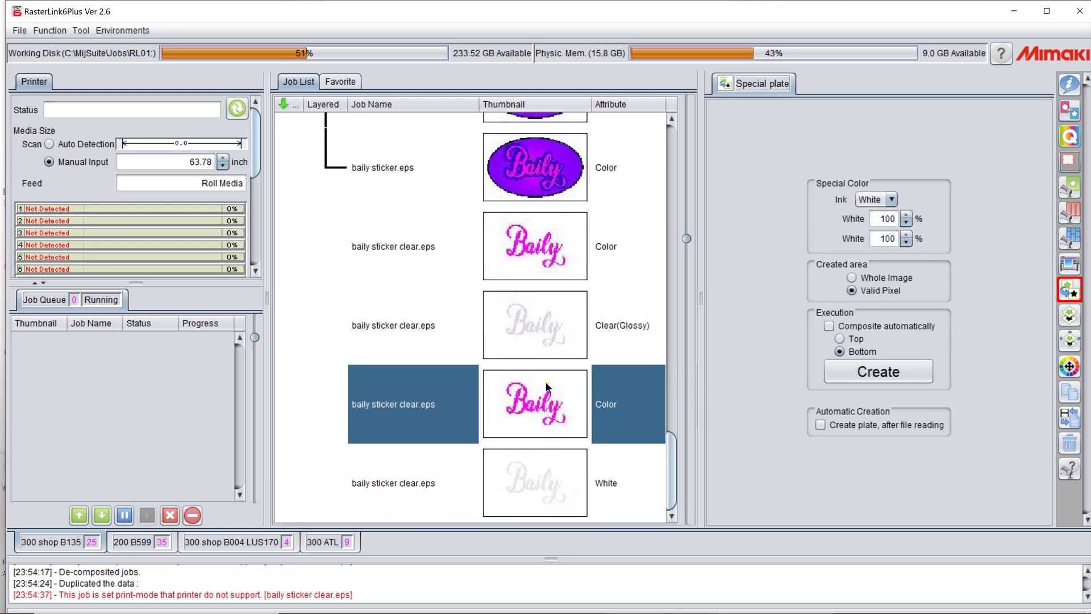
{"action": "left_click", "coordinate": [555, 258]}
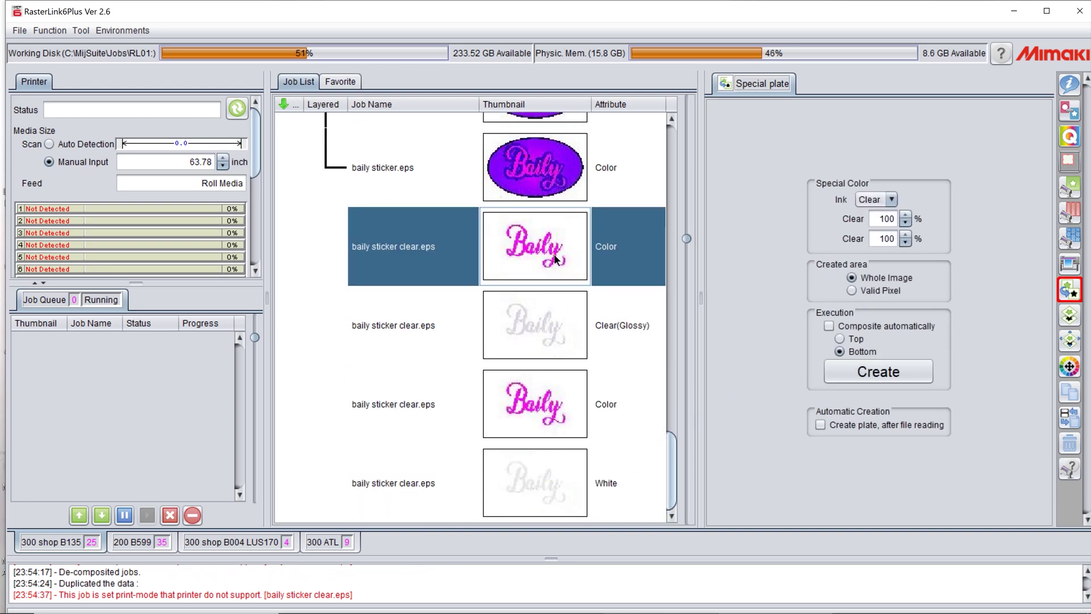
{"action": "left_click", "coordinate": [544, 401], "text": "ctrl"}
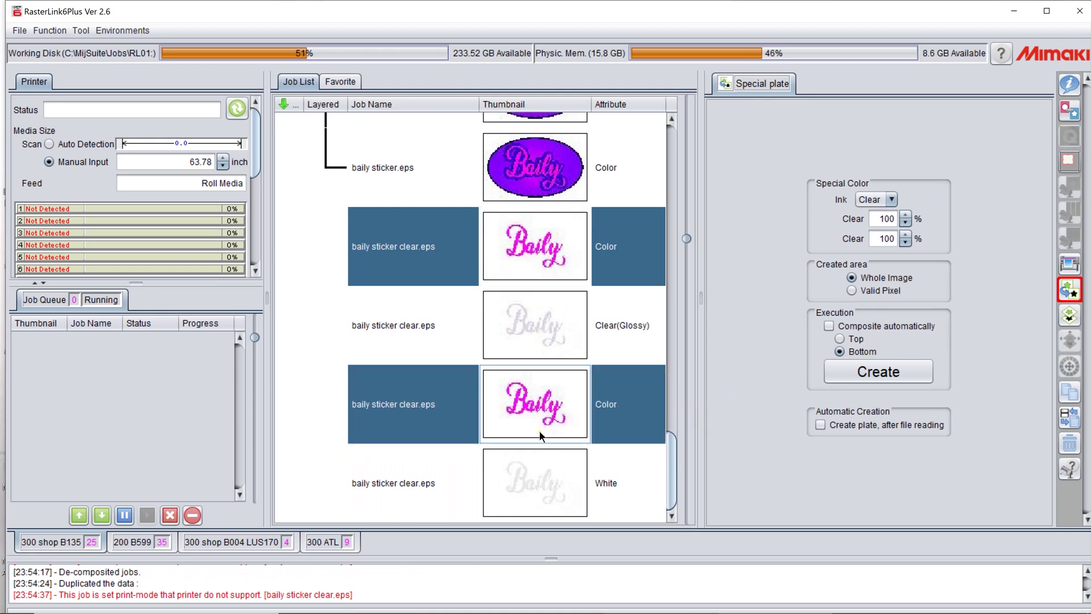
{"action": "left_click", "coordinate": [540, 469], "text": "ctrl"}
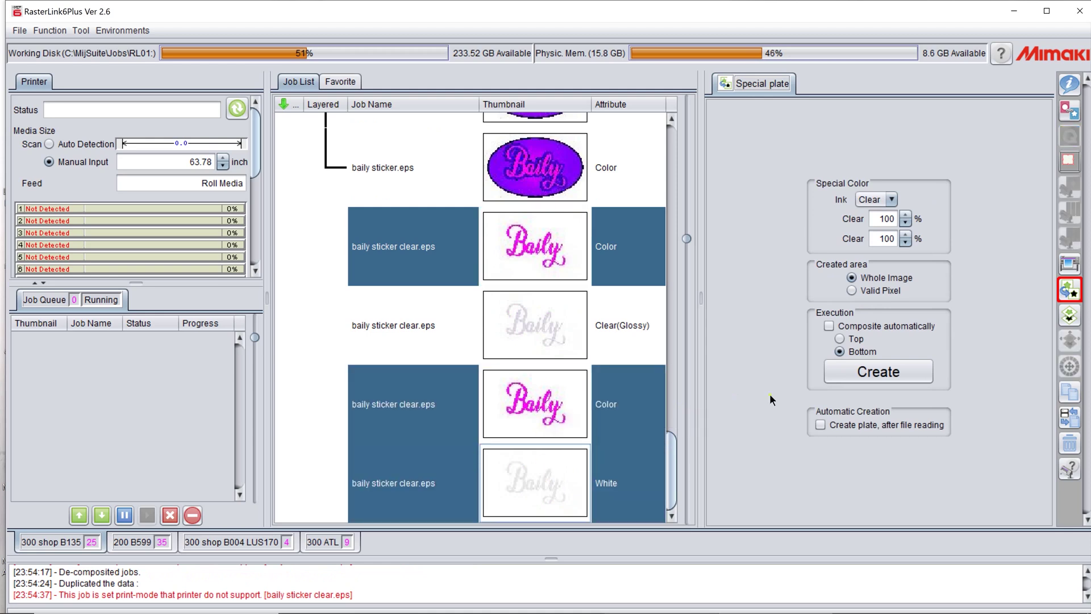
{"action": "left_click", "coordinate": [1069, 315]}
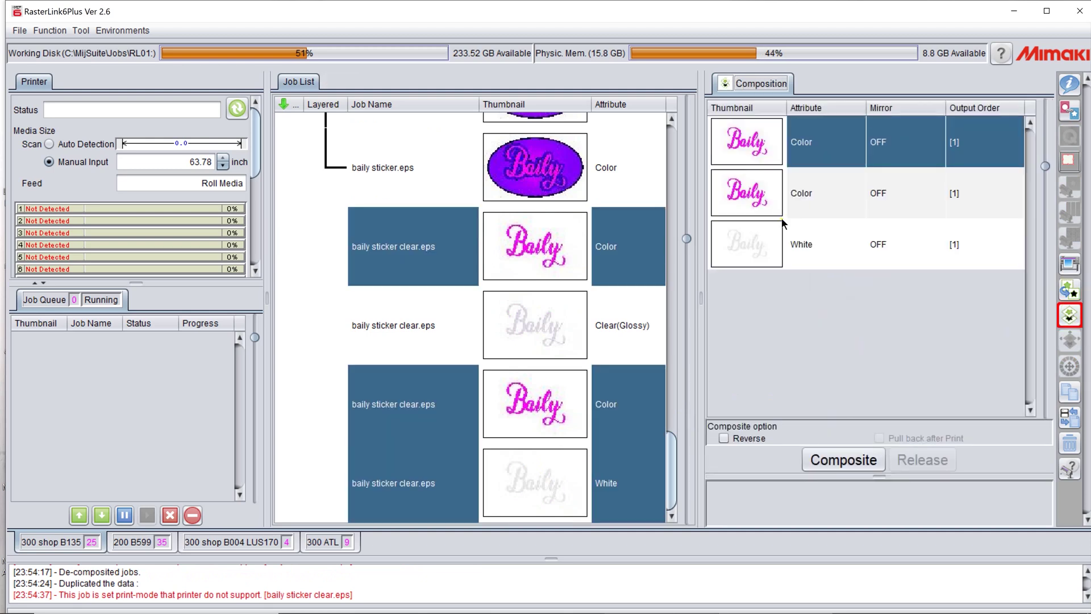
{"action": "left_click", "coordinate": [765, 237]}
{"action": "left_click_drag", "start_coordinate": [766, 220], "coordinate": [767, 204]}
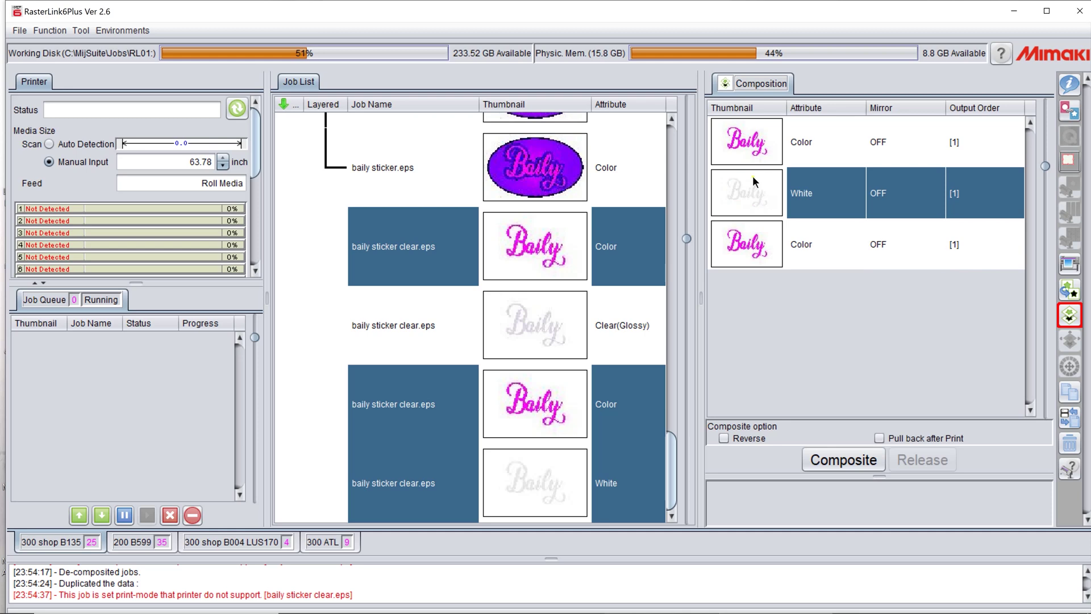
- Composite the Color, White, Color stack, applying the baily sticker clear.eps print condition to all selected jobs
{"action": "left_click", "coordinate": [767, 244]}
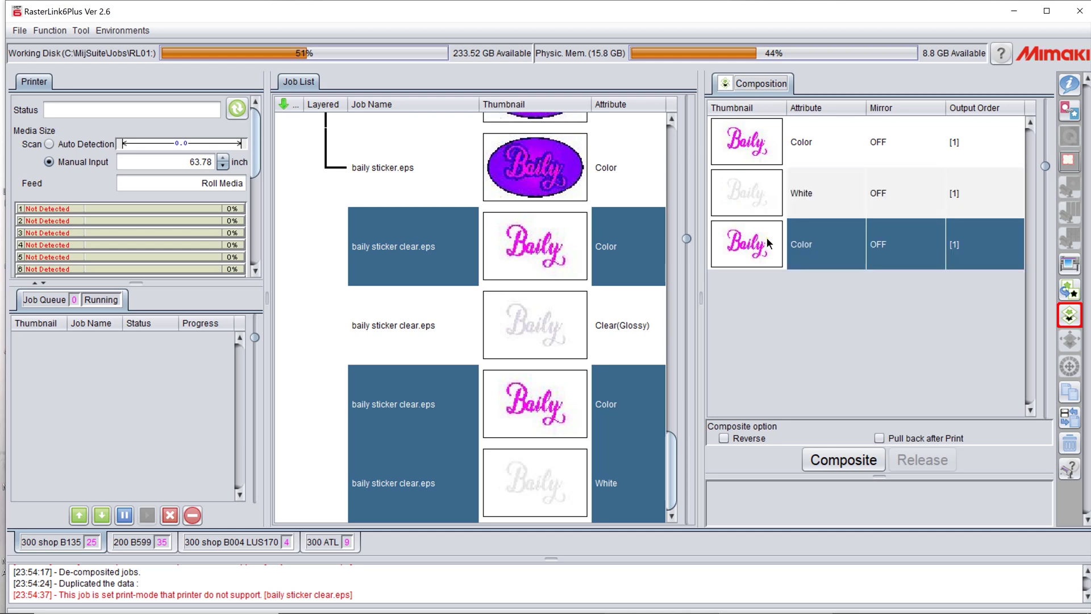
{"action": "left_click", "coordinate": [762, 199]}
{"action": "left_click", "coordinate": [749, 145]}
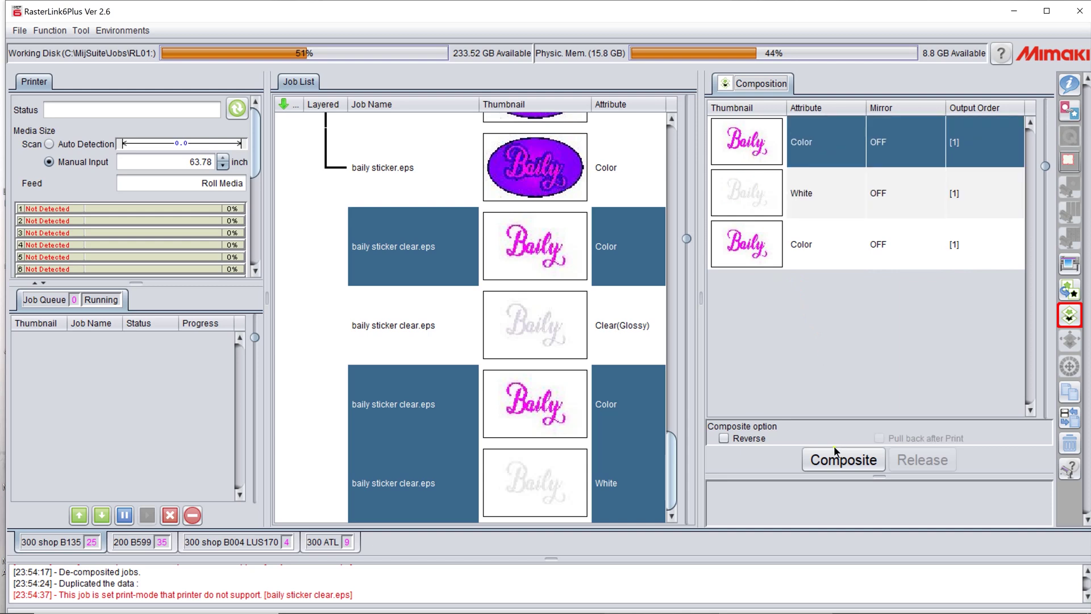
{"action": "left_click", "coordinate": [842, 465]}
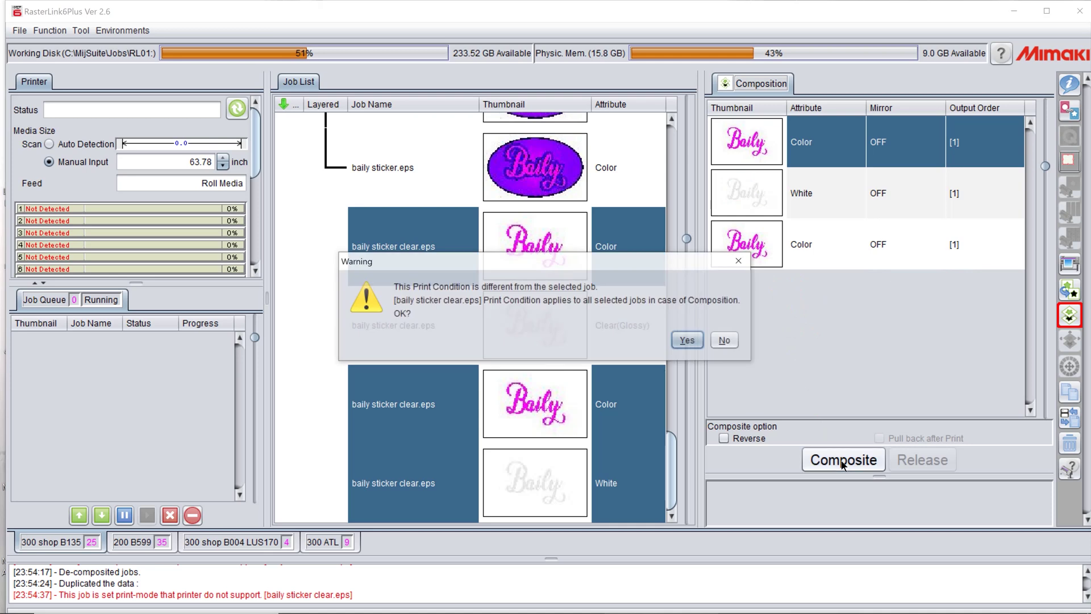
{"action": "left_click", "coordinate": [690, 341]}
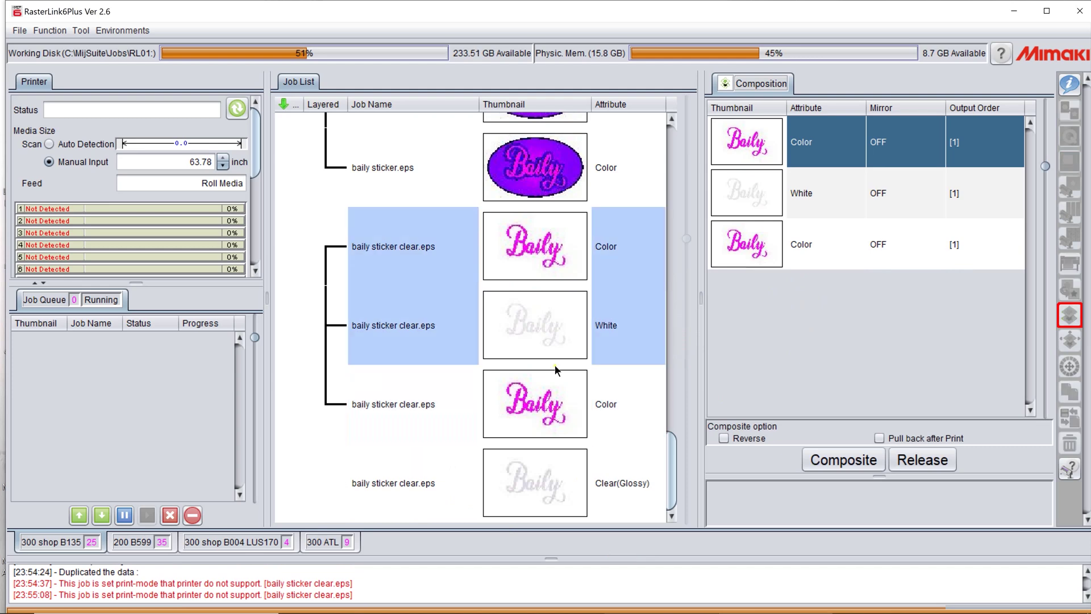
- Review the Color, White, Color composition's layer order, its special color overprint setting and the job properties
{"action": "left_click", "coordinate": [544, 404]}
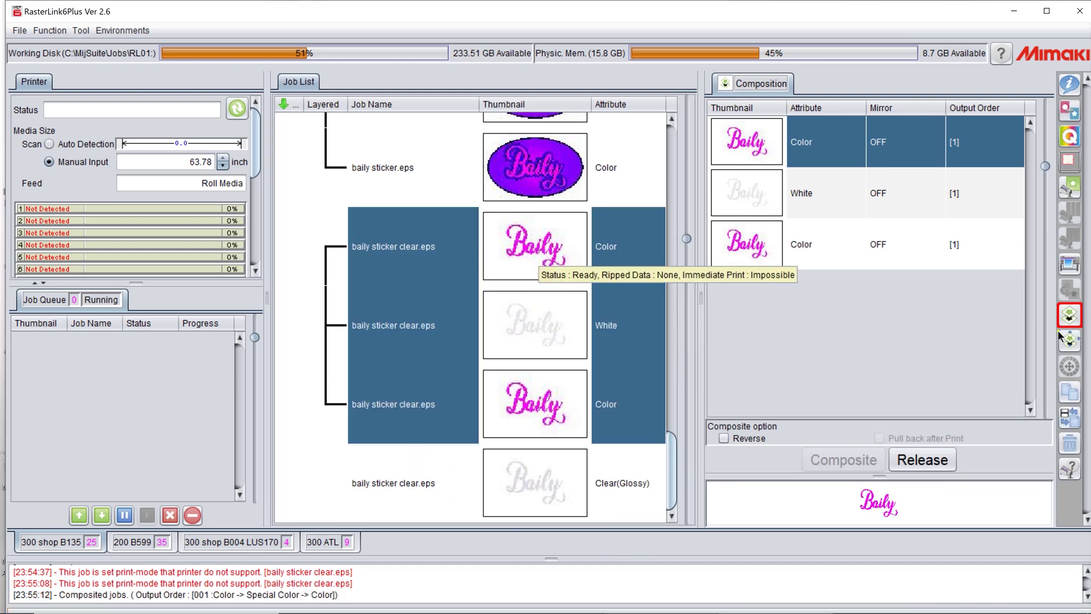
{"action": "left_click", "coordinate": [762, 250]}
{"action": "left_click", "coordinate": [755, 196]}
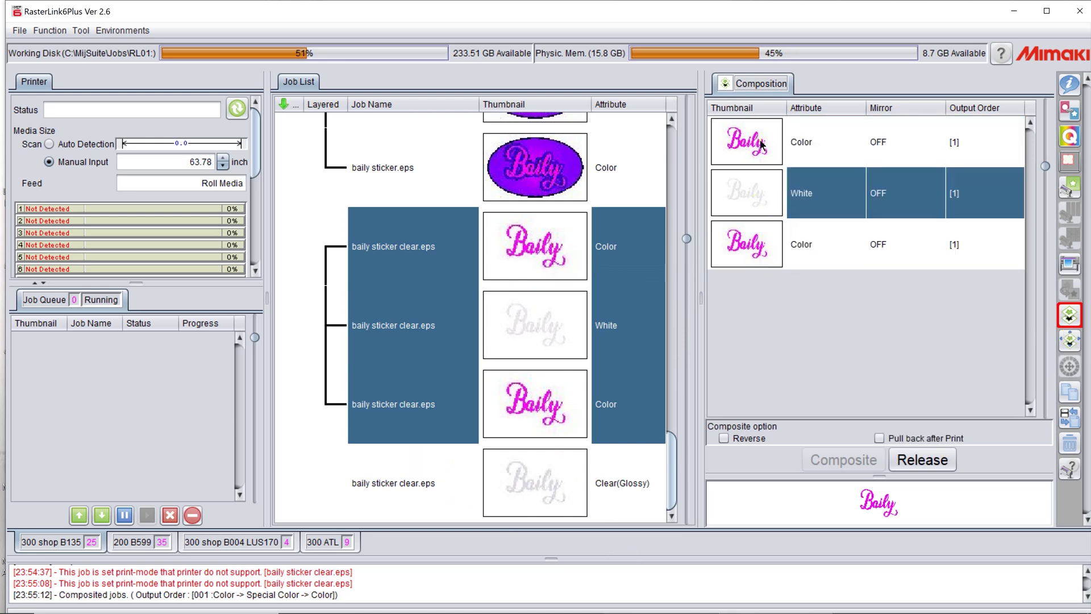
{"action": "left_click", "coordinate": [762, 144]}
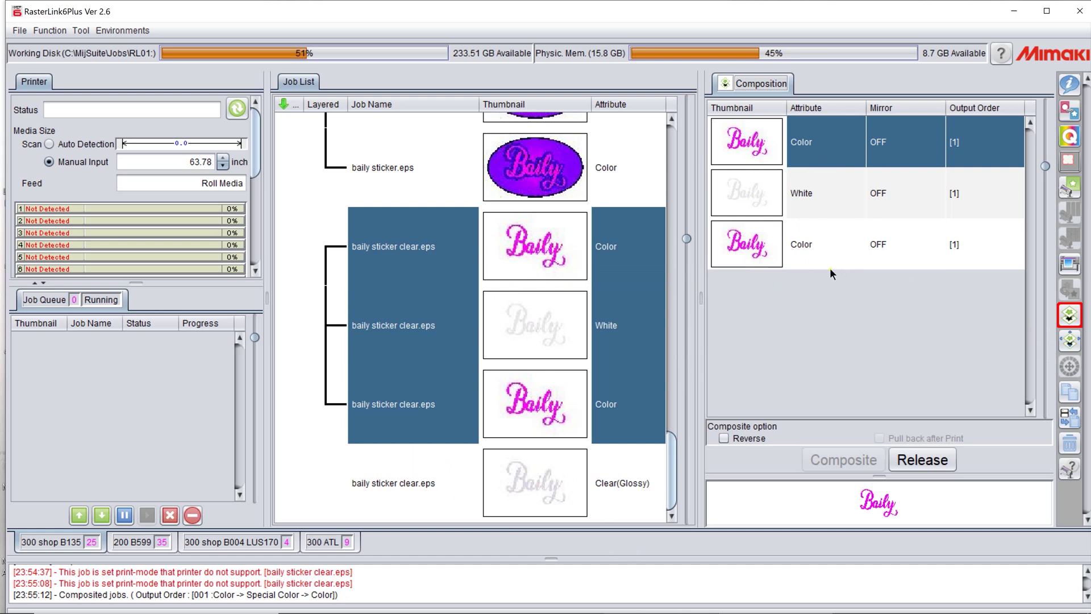
{"action": "left_click", "coordinate": [1069, 341]}
{"action": "double_click", "coordinate": [648, 291]}
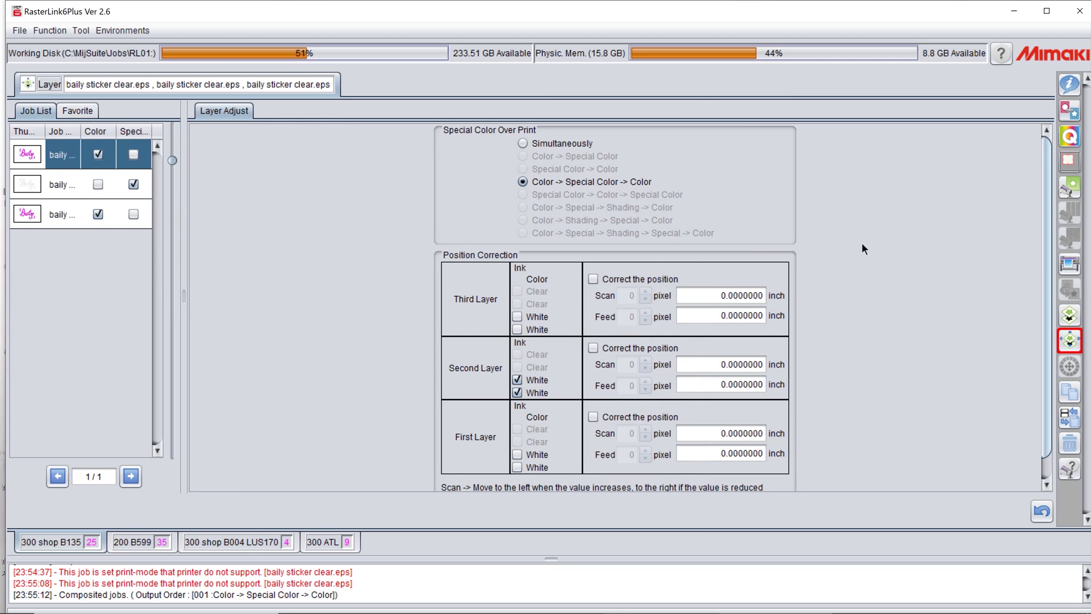
{"action": "left_click", "coordinate": [1073, 89]}
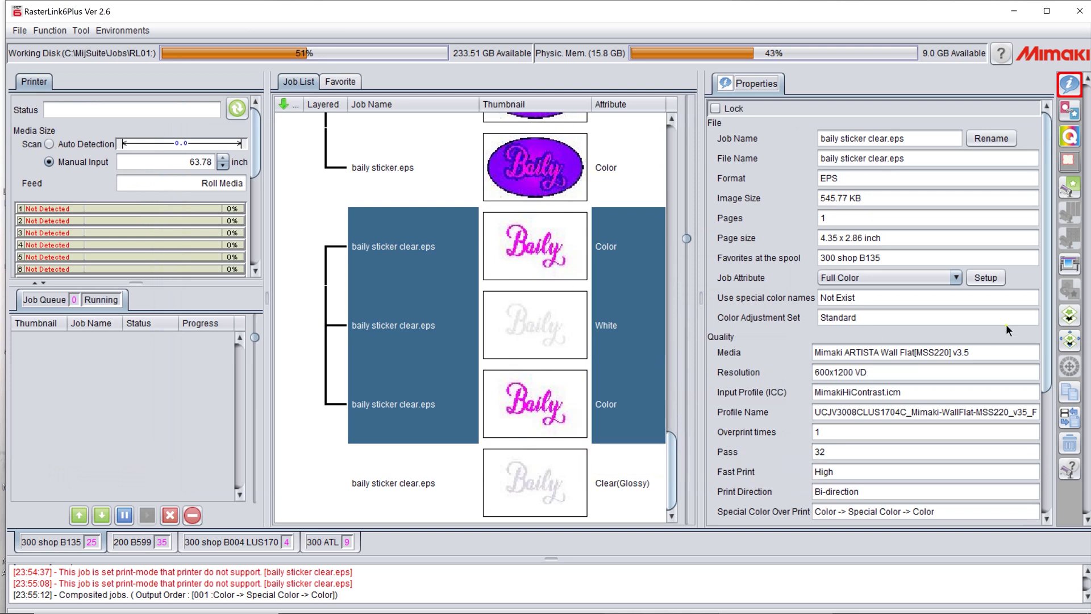
- Release the Color, White, Color composition and select the Clear(Glossy), duplicated Color and White jobs for composition instead
{"action": "left_click", "coordinate": [1069, 315]}
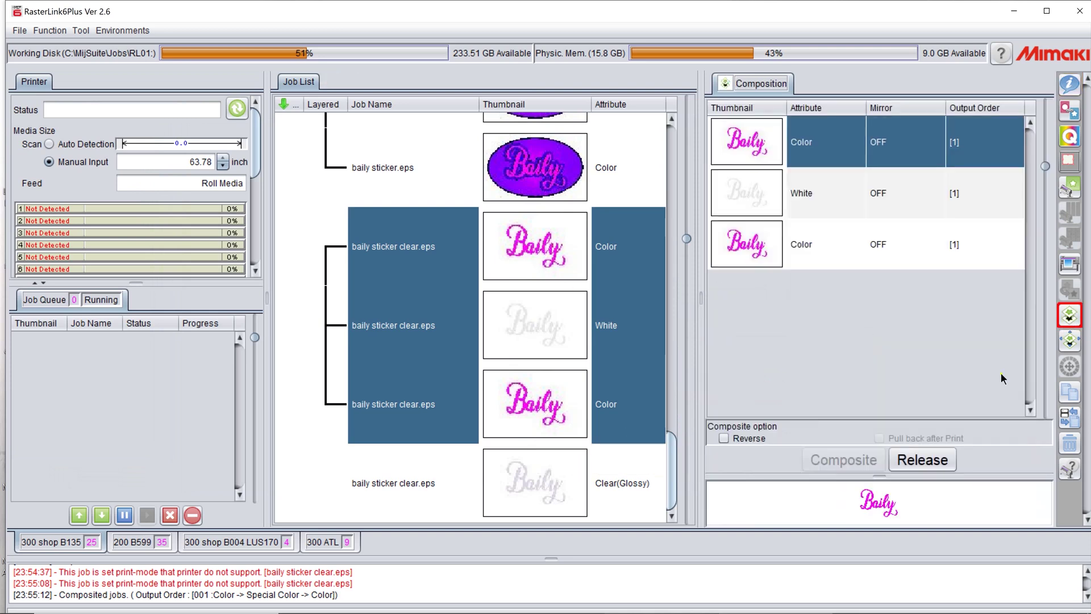
{"action": "left_click", "coordinate": [922, 460]}
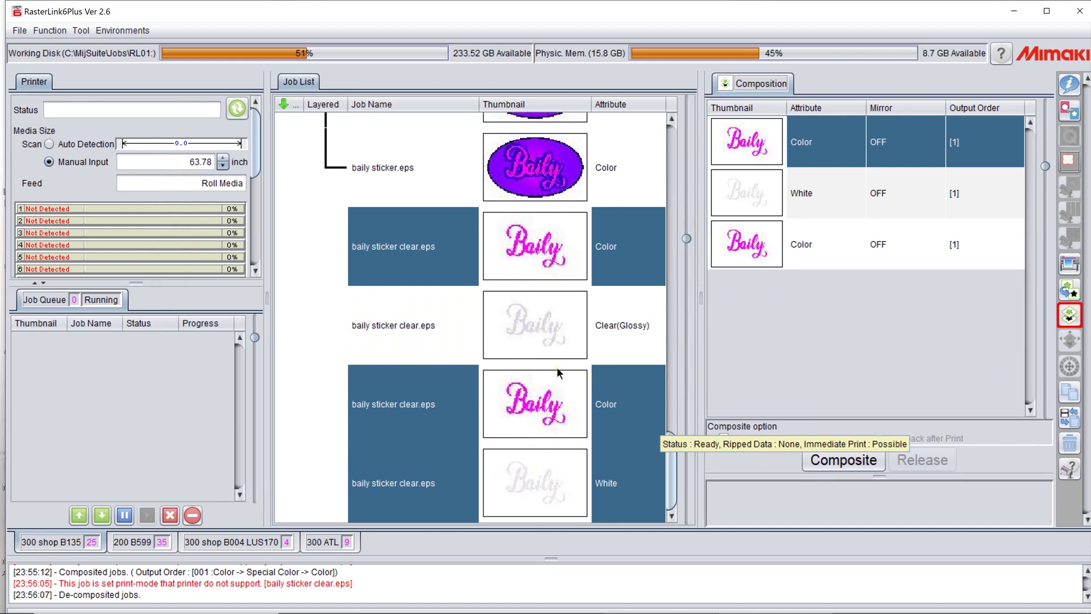
{"action": "left_click", "coordinate": [556, 328]}
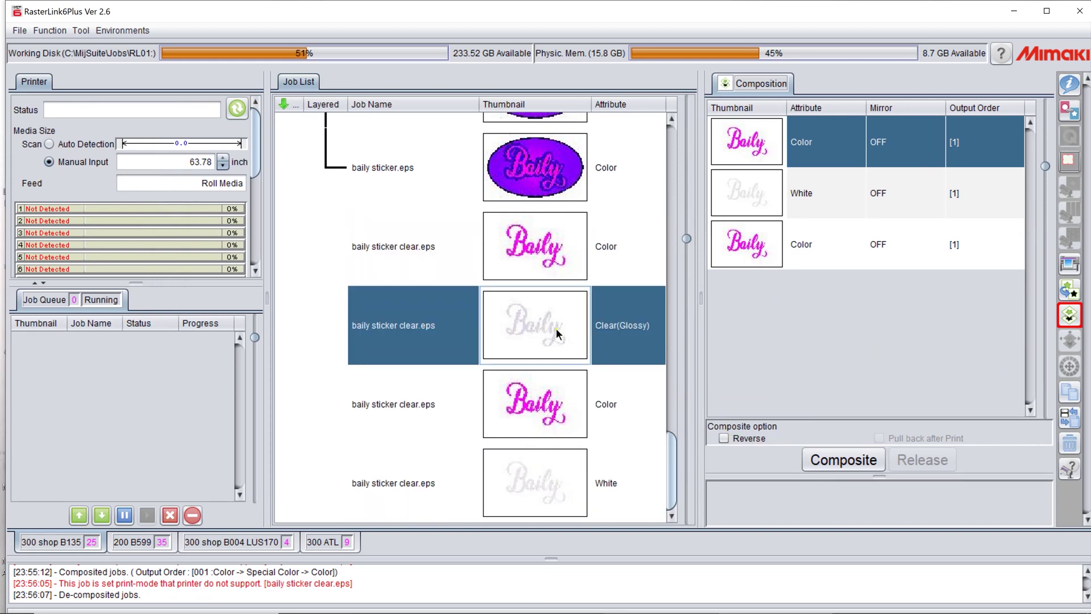
{"action": "left_click", "coordinate": [531, 480], "text": "shift"}
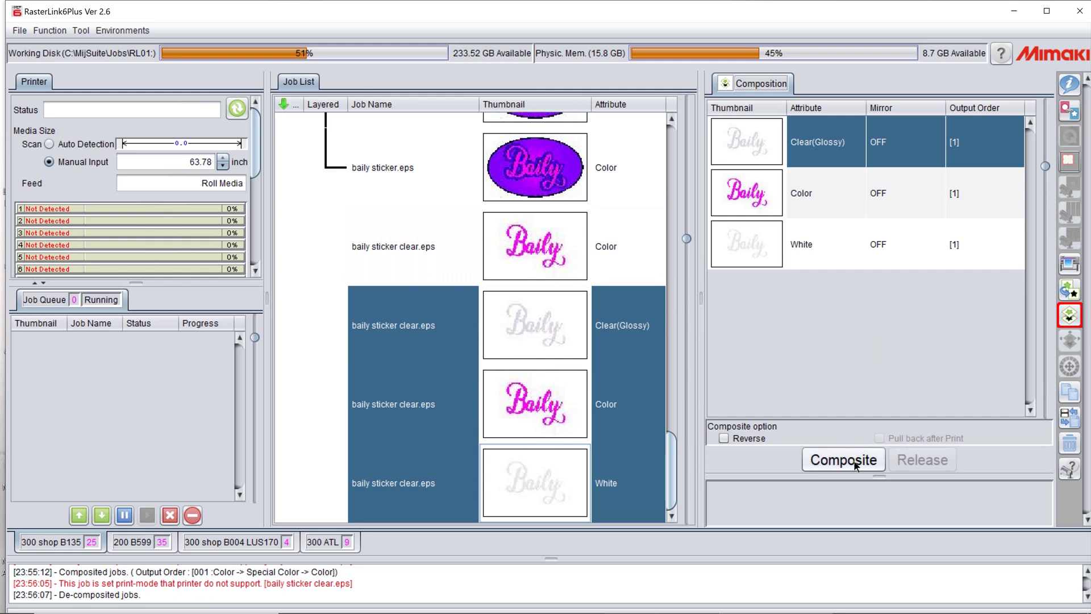
- Enable Pull back after Print for the Color layer and composite the Clear(Glossy), Color and White jobs, accepting the shared print condition
{"action": "left_click", "coordinate": [773, 247]}
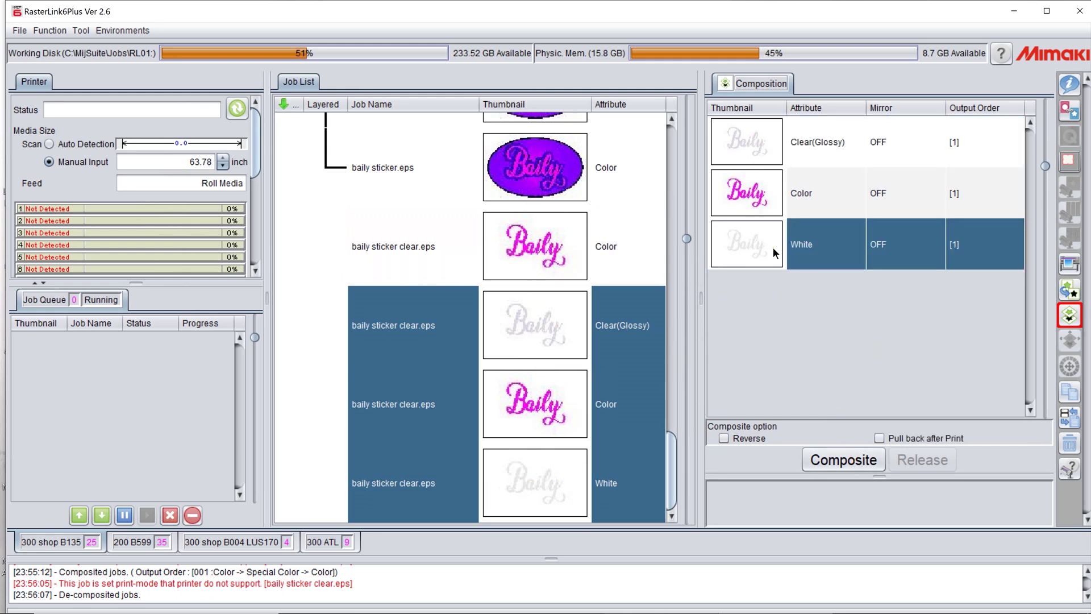
{"action": "left_click", "coordinate": [748, 190]}
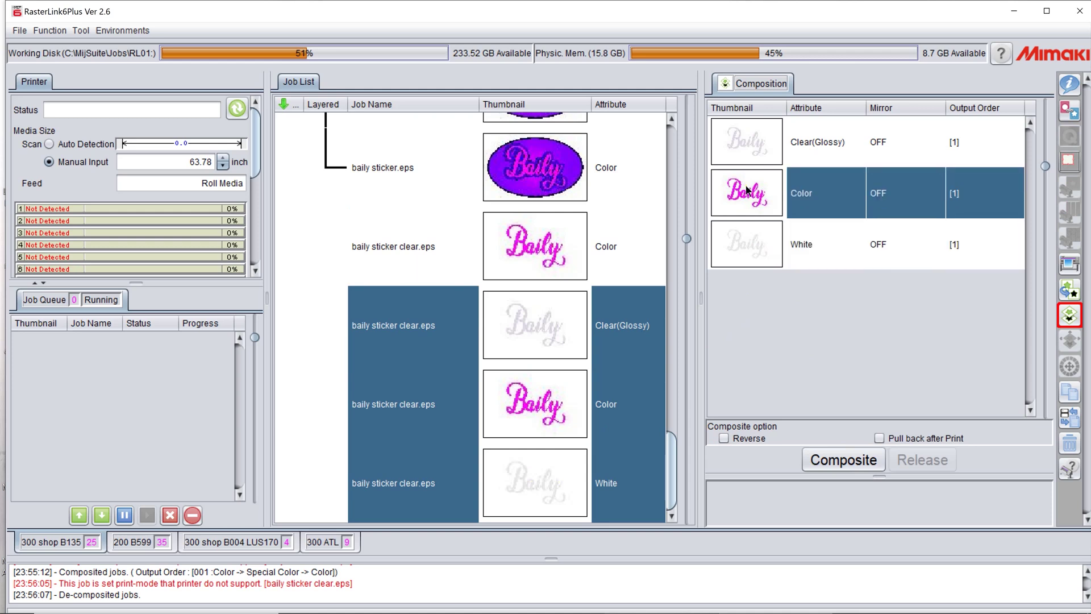
{"action": "left_click", "coordinate": [747, 141]}
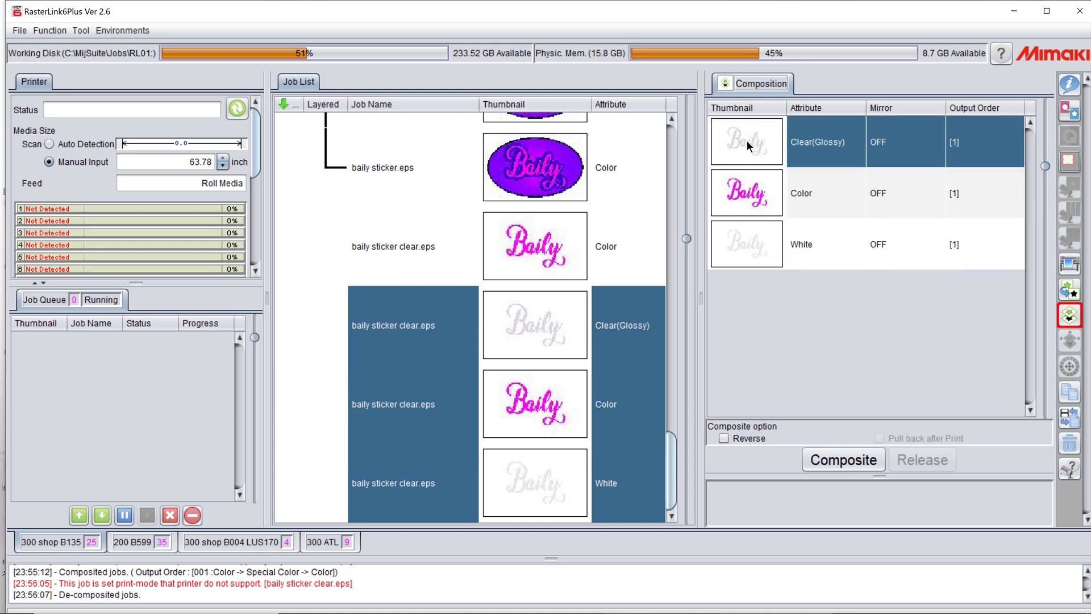
{"action": "left_click", "coordinate": [750, 195]}
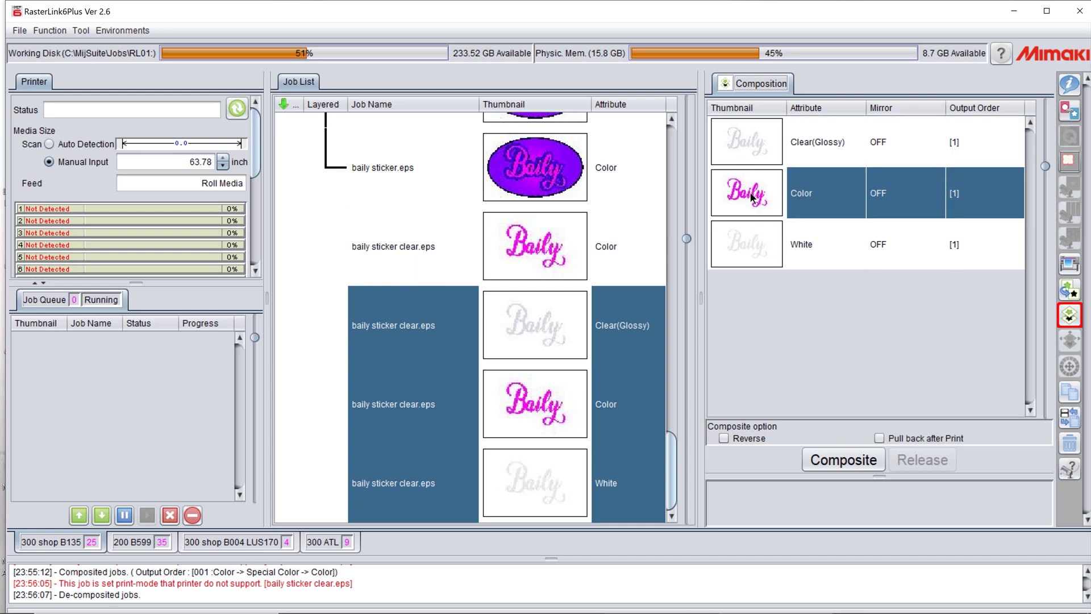
{"action": "left_click", "coordinate": [755, 136]}
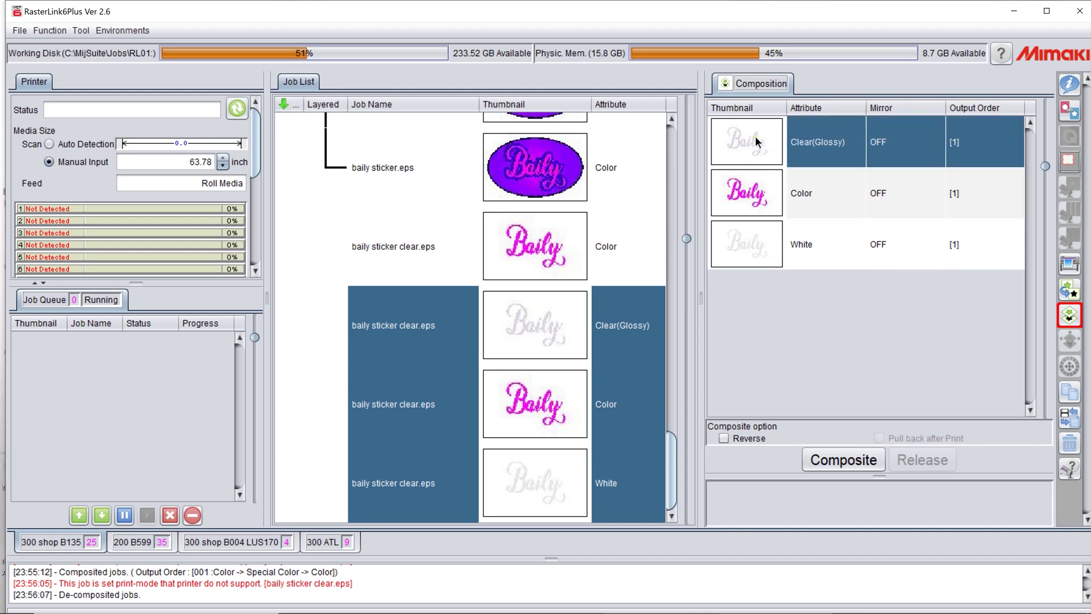
{"action": "left_click", "coordinate": [753, 200]}
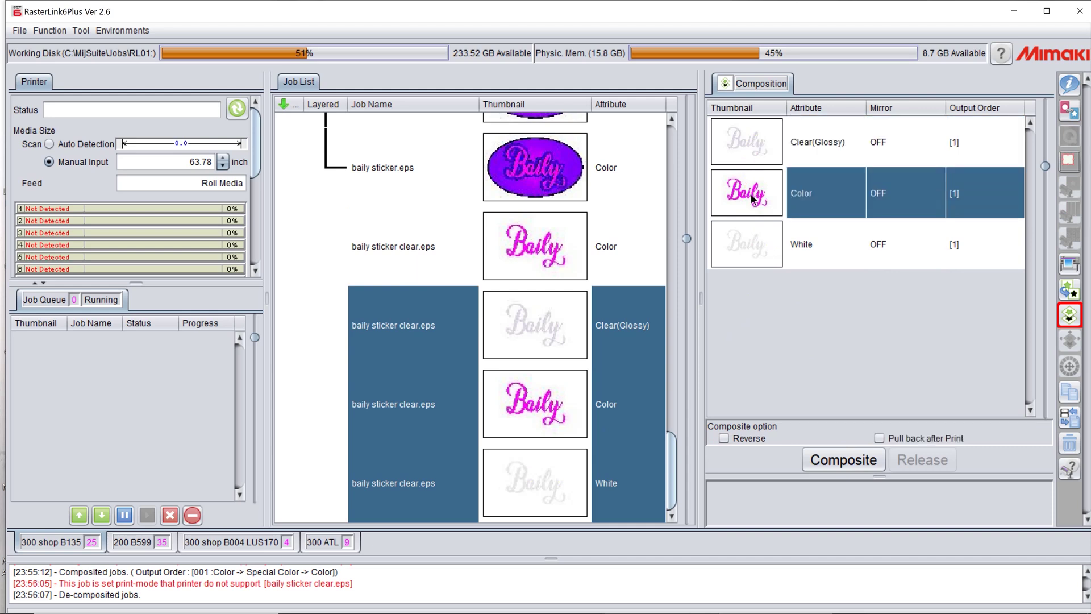
{"action": "left_click", "coordinate": [879, 439]}
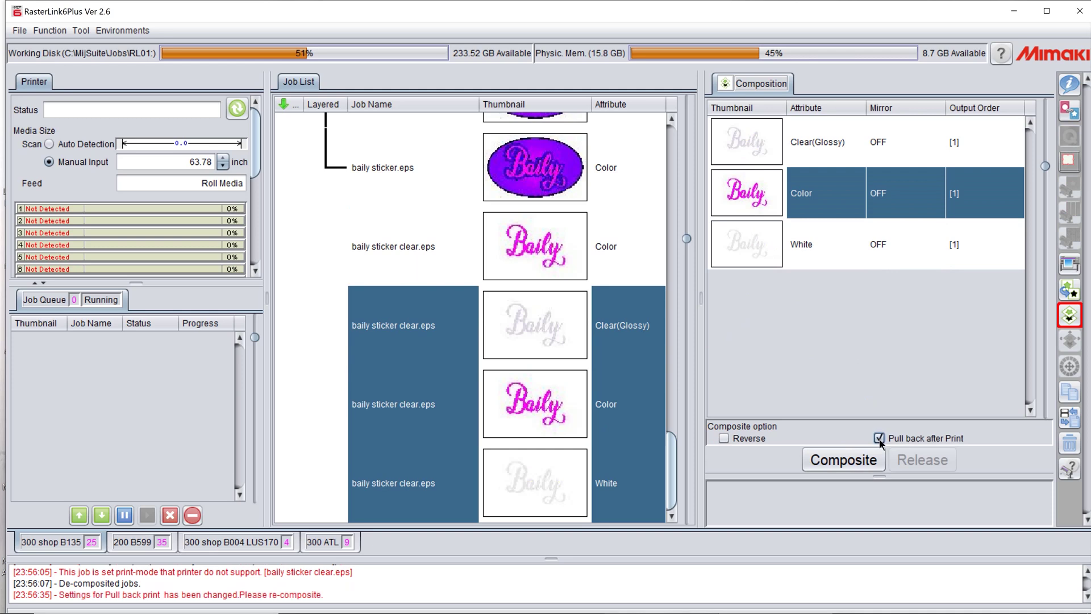
{"action": "left_click", "coordinate": [833, 461]}
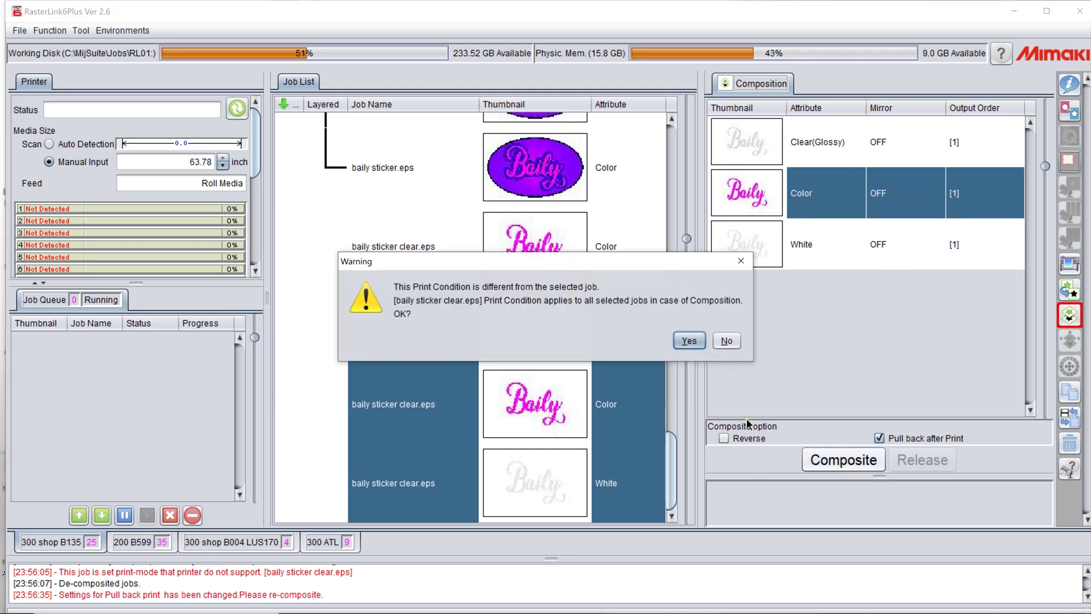
{"action": "left_click", "coordinate": [689, 342]}
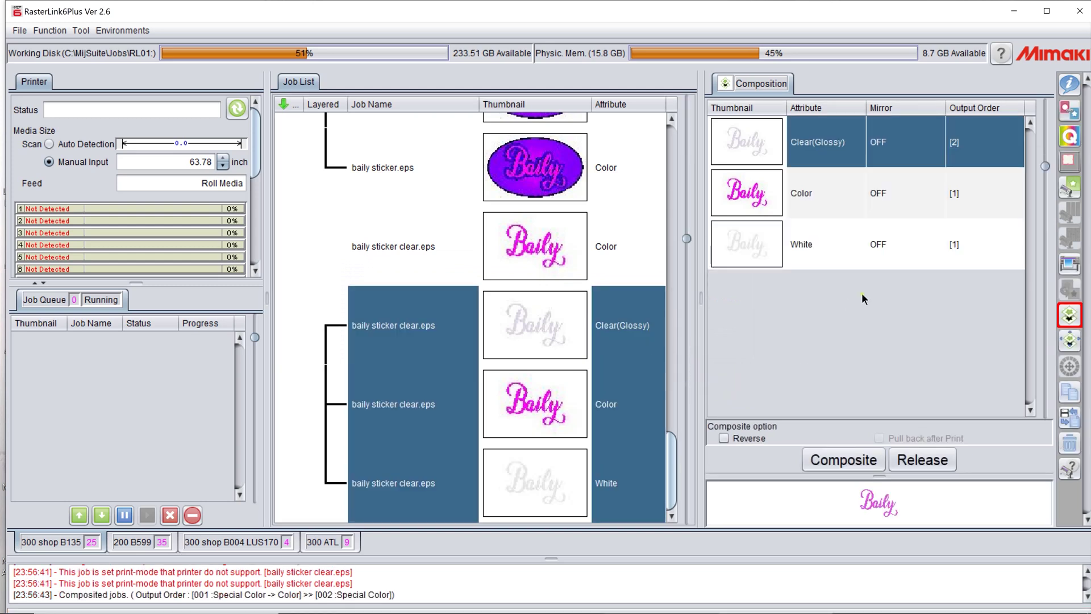
- Check both pages of layer settings for the Clear, Color and White composition and review its job properties
{"action": "left_click", "coordinate": [1068, 340]}
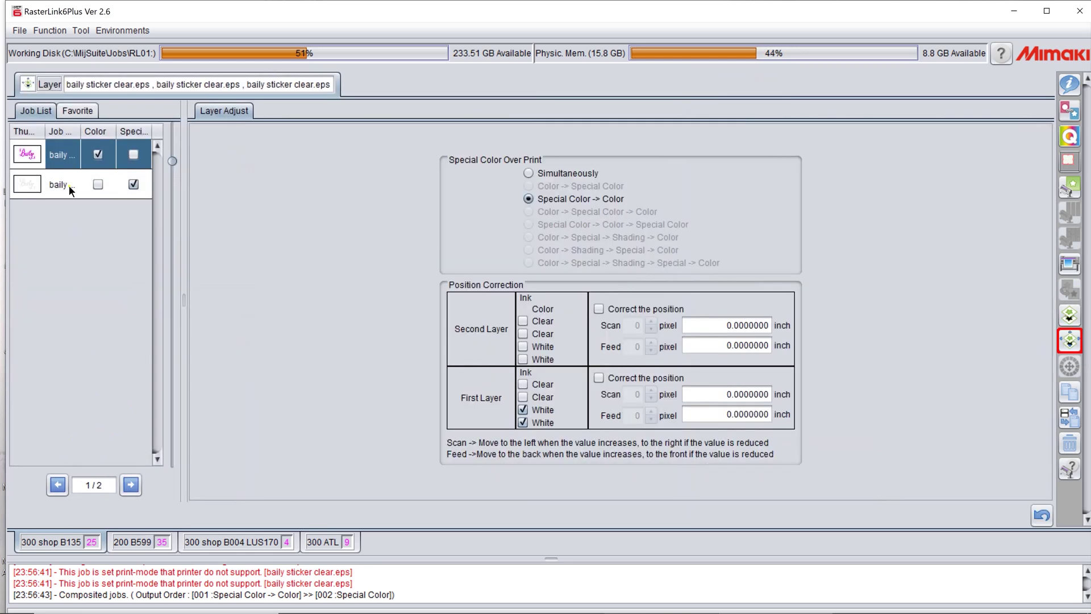
{"action": "left_click", "coordinate": [131, 486]}
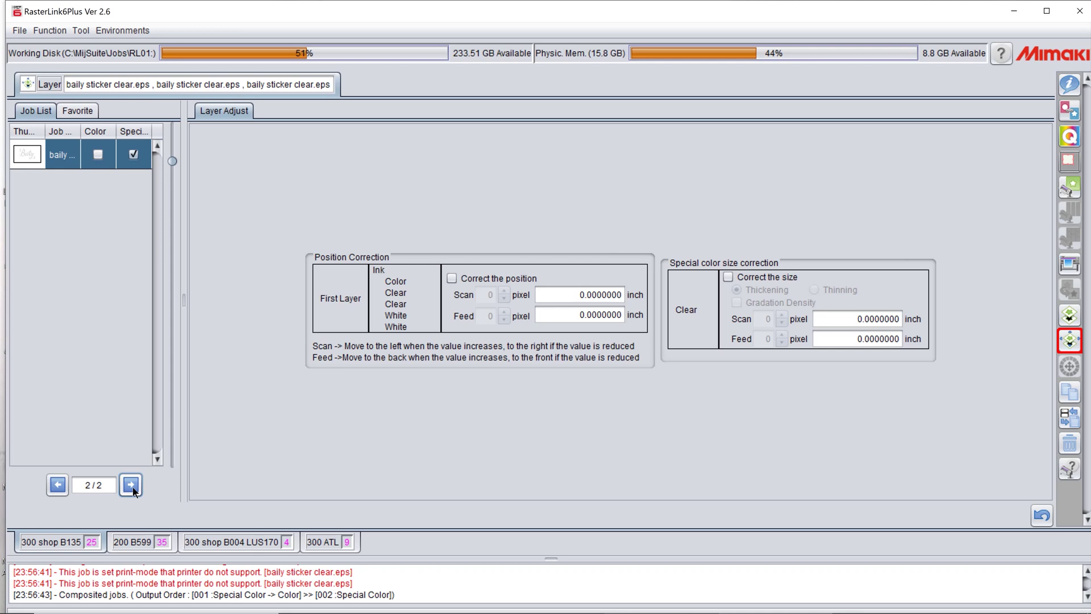
{"action": "left_click", "coordinate": [57, 486]}
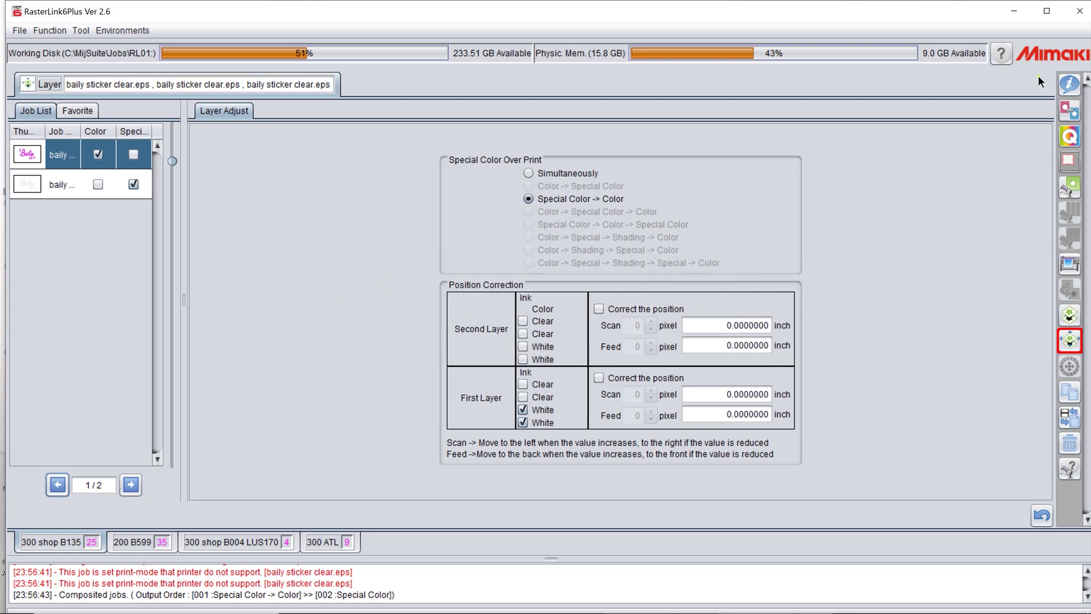
{"action": "left_click", "coordinate": [1069, 84]}
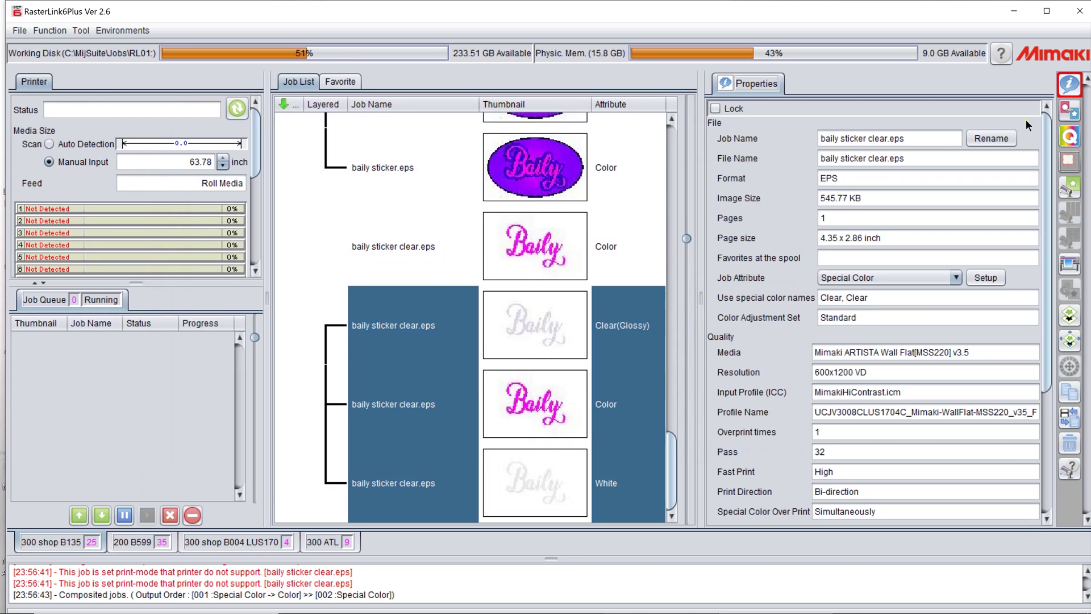
- Release the Clear, Color and White composition and select the original baily sticker clear.eps Color job
{"action": "left_click", "coordinate": [1069, 314]}
{"action": "left_click", "coordinate": [928, 459]}
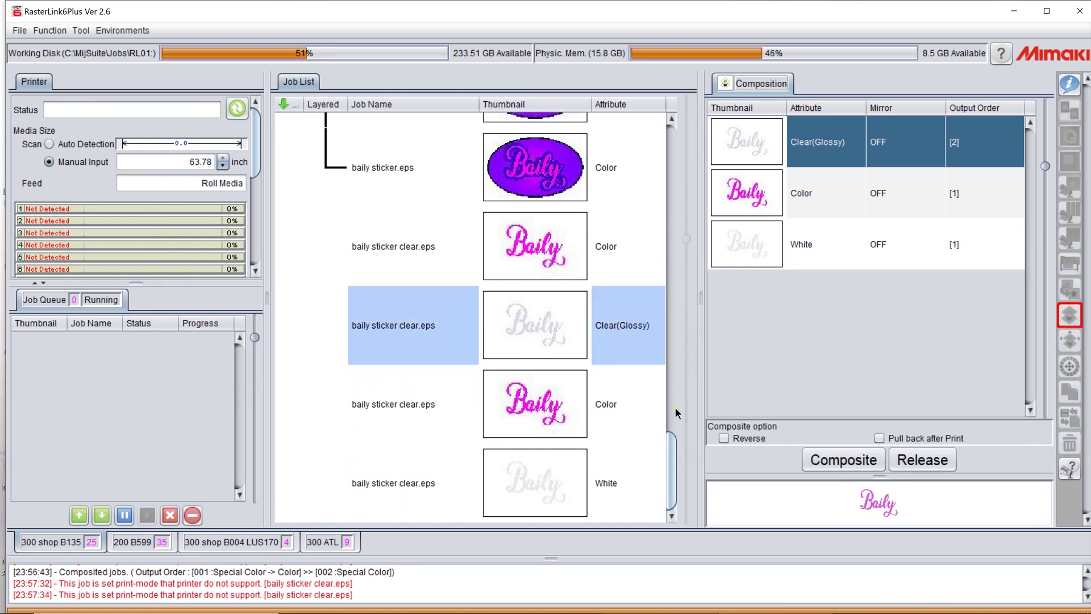
{"action": "left_click", "coordinate": [563, 483]}
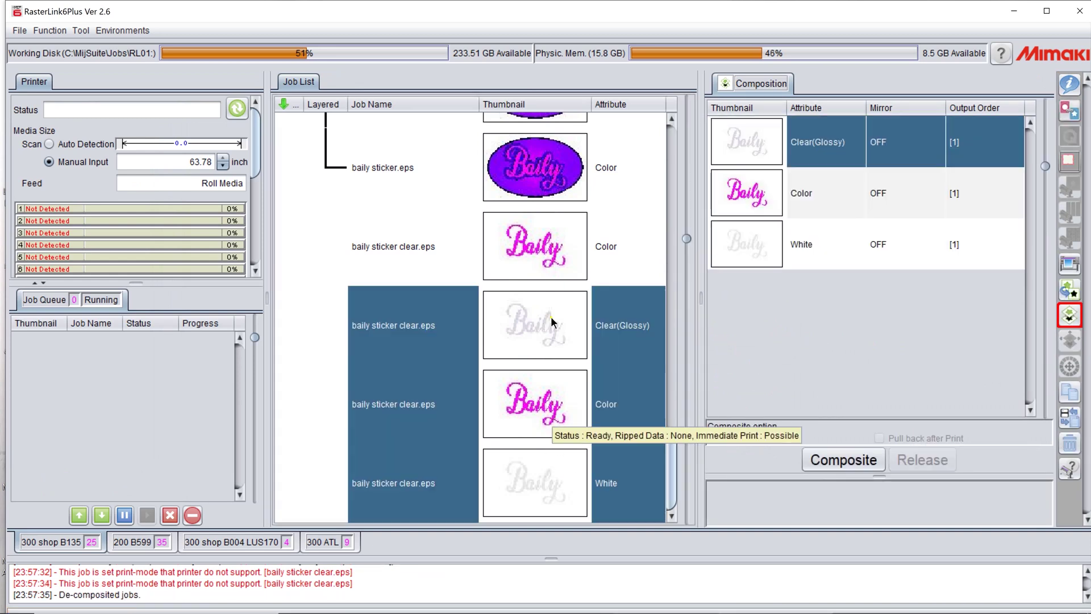
{"action": "left_click", "coordinate": [554, 263]}
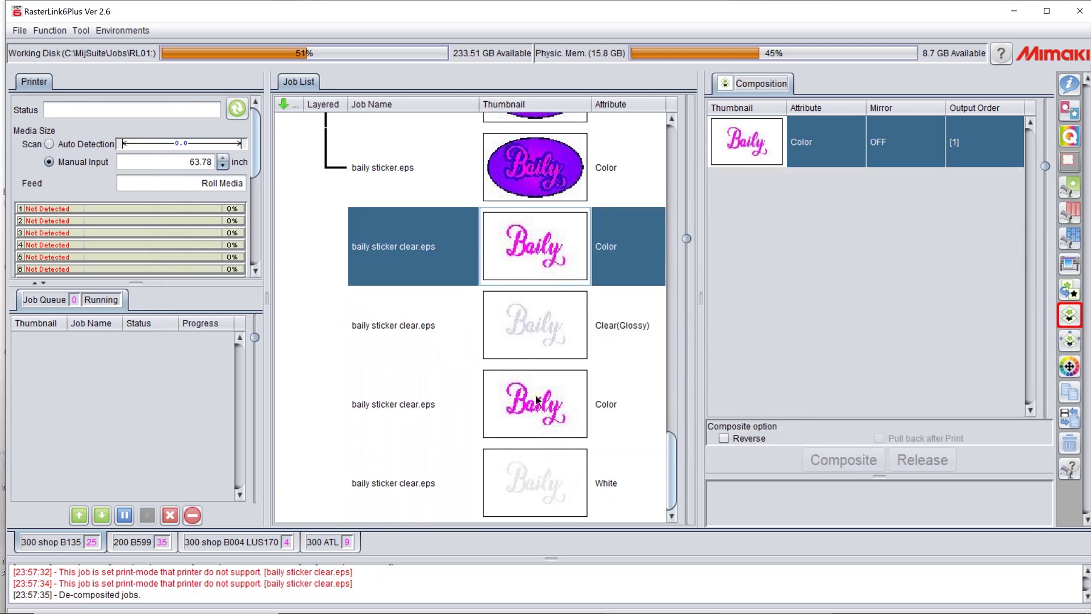
- Select all four baily sticker clear.eps jobs and composite them as Clear(Glossy), Color, White, Color, accepting the shared print condition
{"action": "left_click", "coordinate": [535, 482], "text": "shift"}
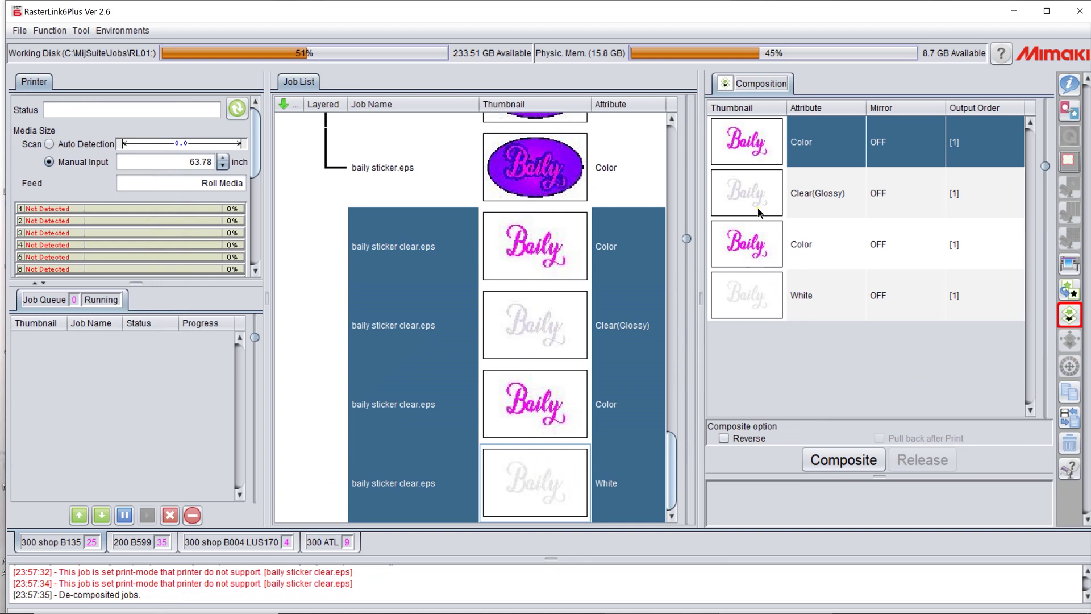
{"action": "left_click_drag", "start_coordinate": [752, 190], "coordinate": [756, 143]}
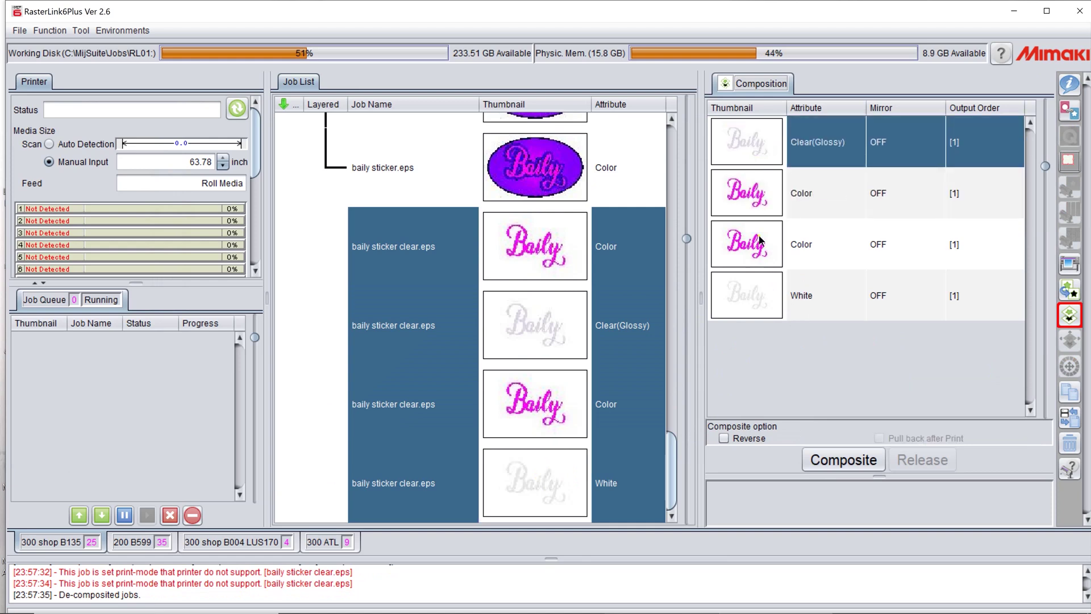
{"action": "left_click_drag", "start_coordinate": [748, 295], "coordinate": [750, 245]}
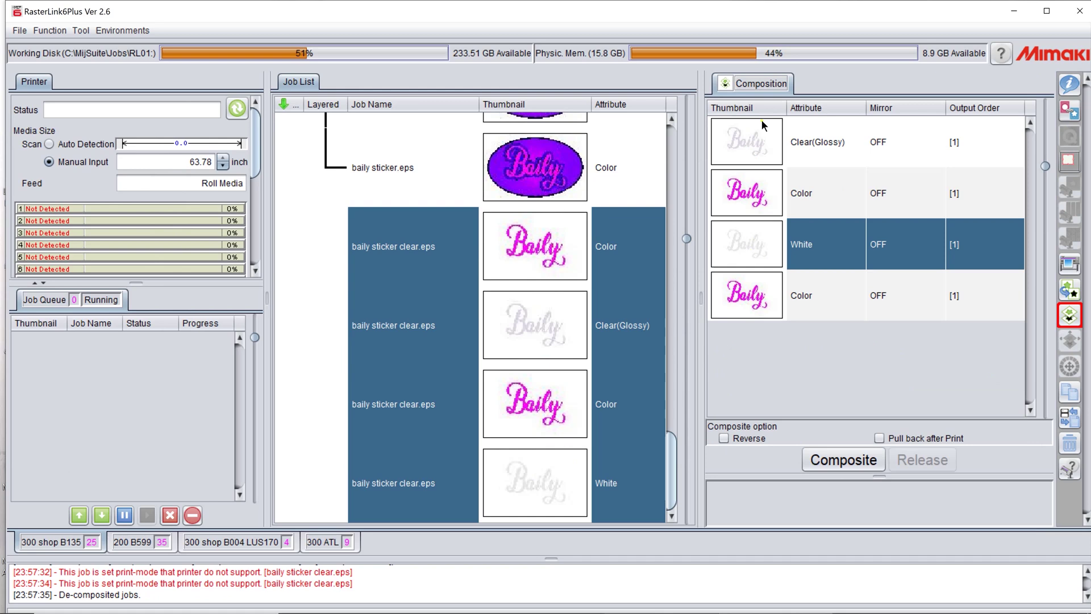
{"action": "left_click", "coordinate": [855, 463]}
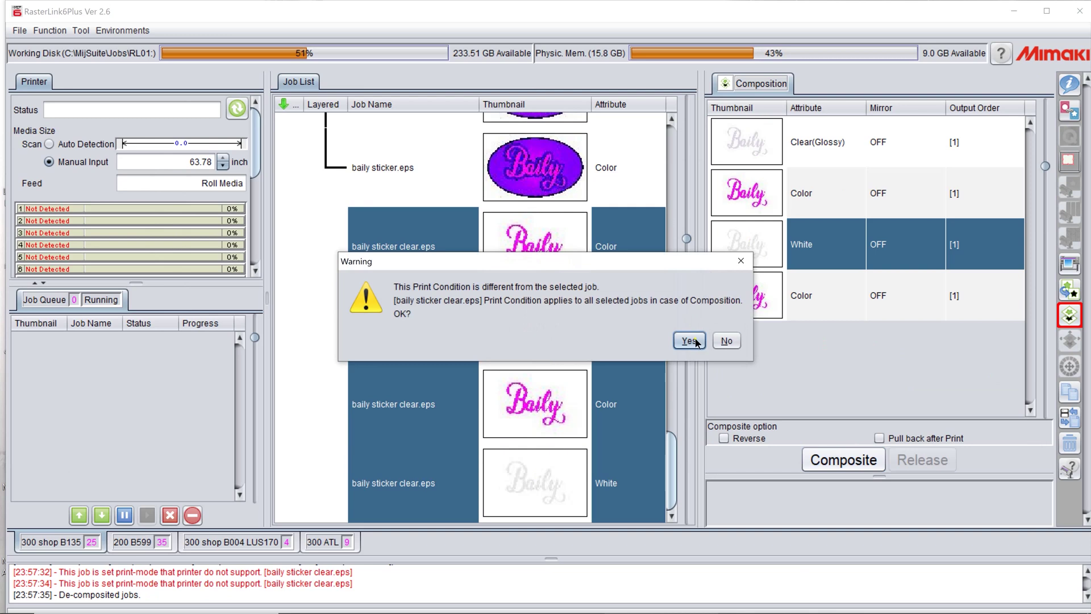
{"action": "left_click", "coordinate": [690, 341]}
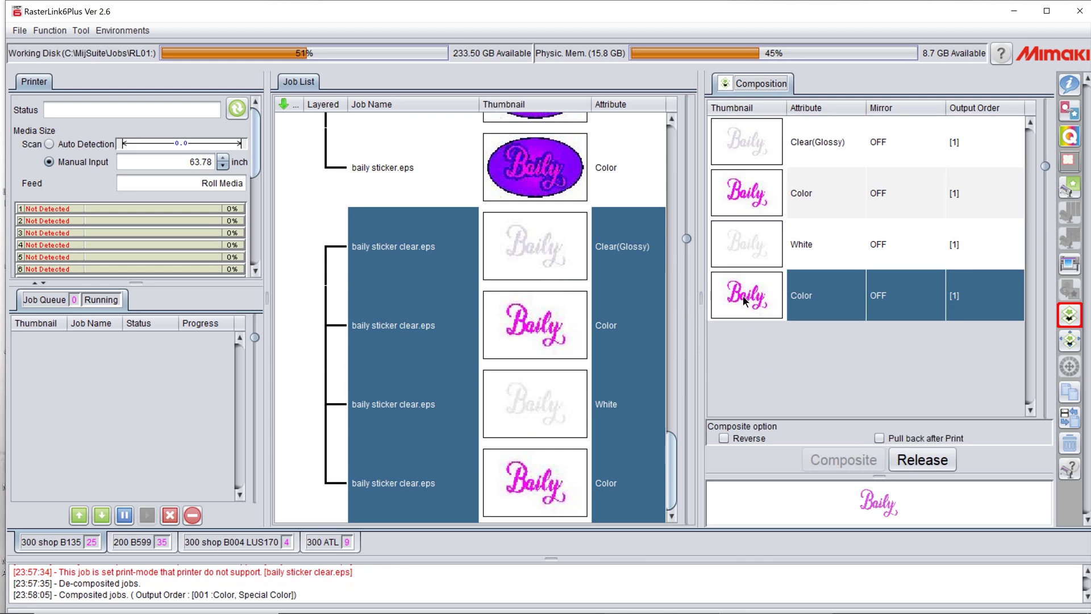
- Enable Pull back after Print for the Color layer directly beneath Clear(Glossy) and recomposite the four-job composition
{"action": "left_click", "coordinate": [752, 244]}
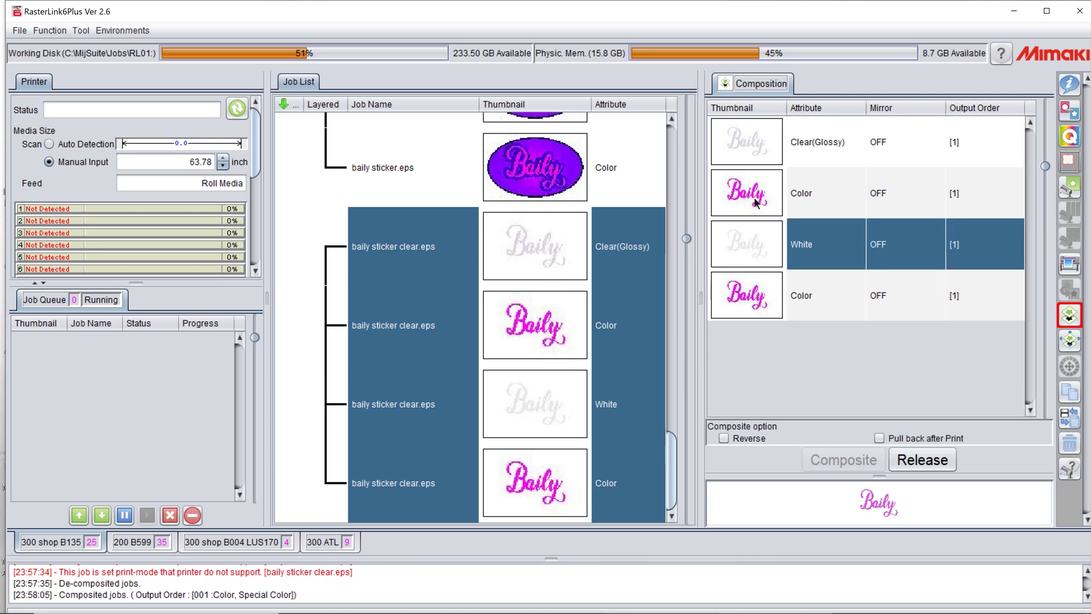
{"action": "left_click", "coordinate": [756, 203]}
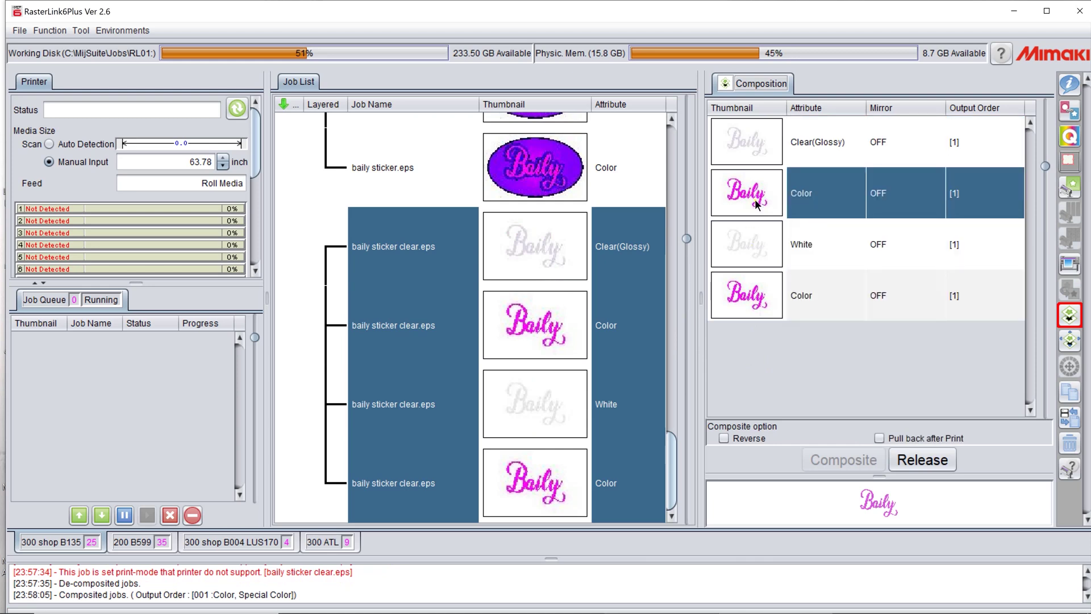
{"action": "left_click", "coordinate": [756, 145]}
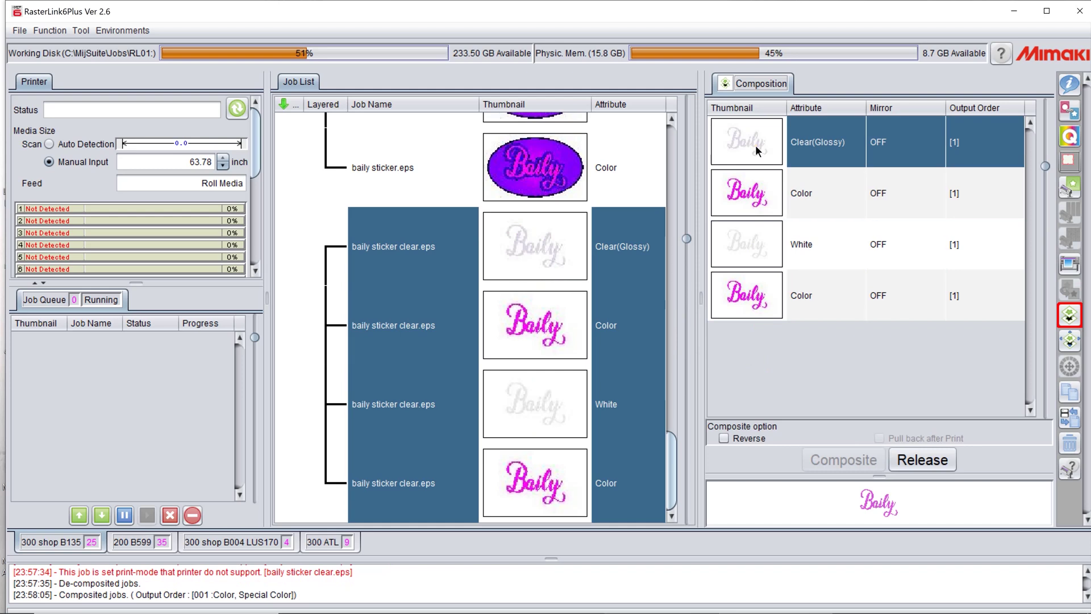
{"action": "left_click", "coordinate": [761, 198]}
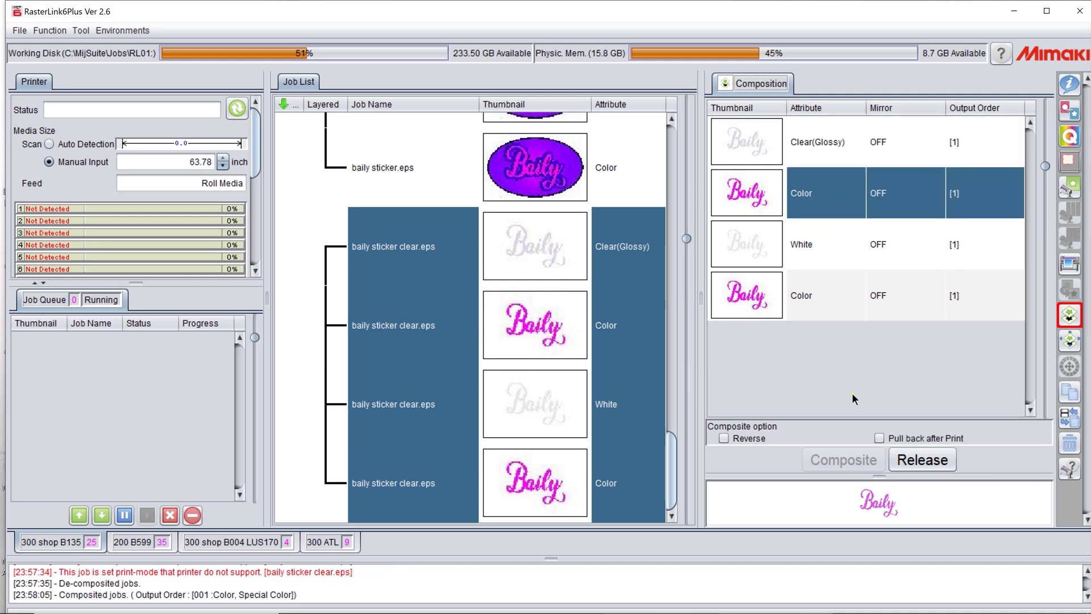
{"action": "left_click", "coordinate": [878, 438]}
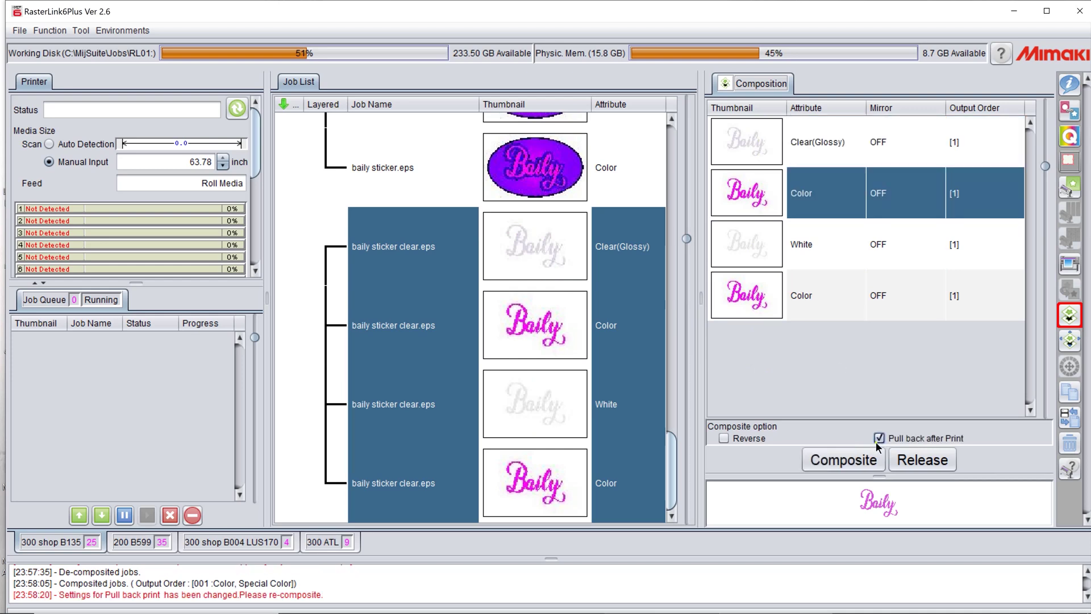
{"action": "left_click", "coordinate": [851, 461]}
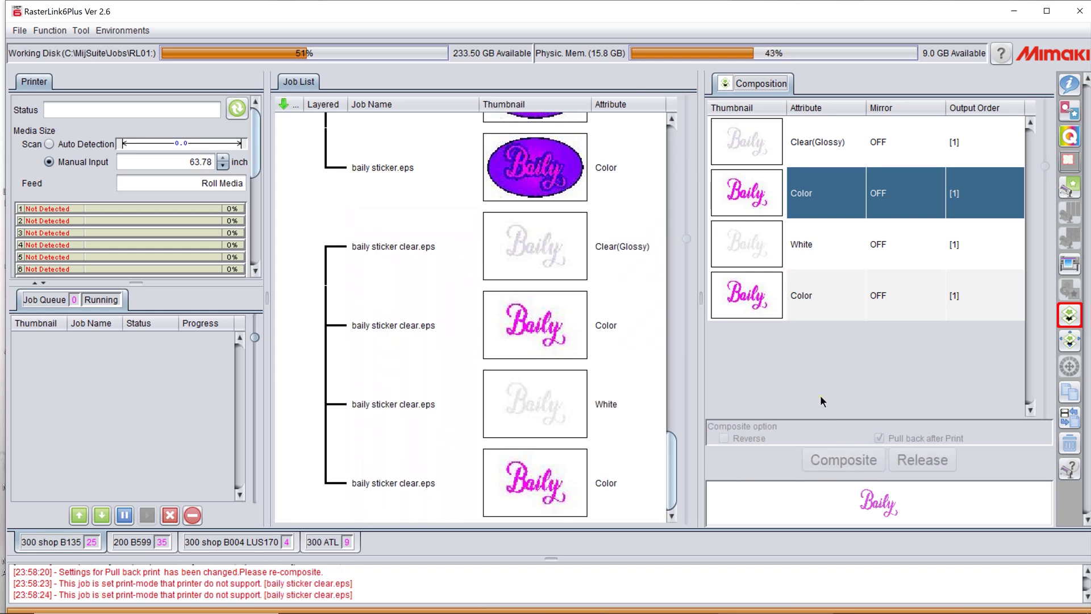
- Check the print order of the four-job composition, both pages of its layer settings and its job properties
{"action": "left_click", "coordinate": [756, 301]}
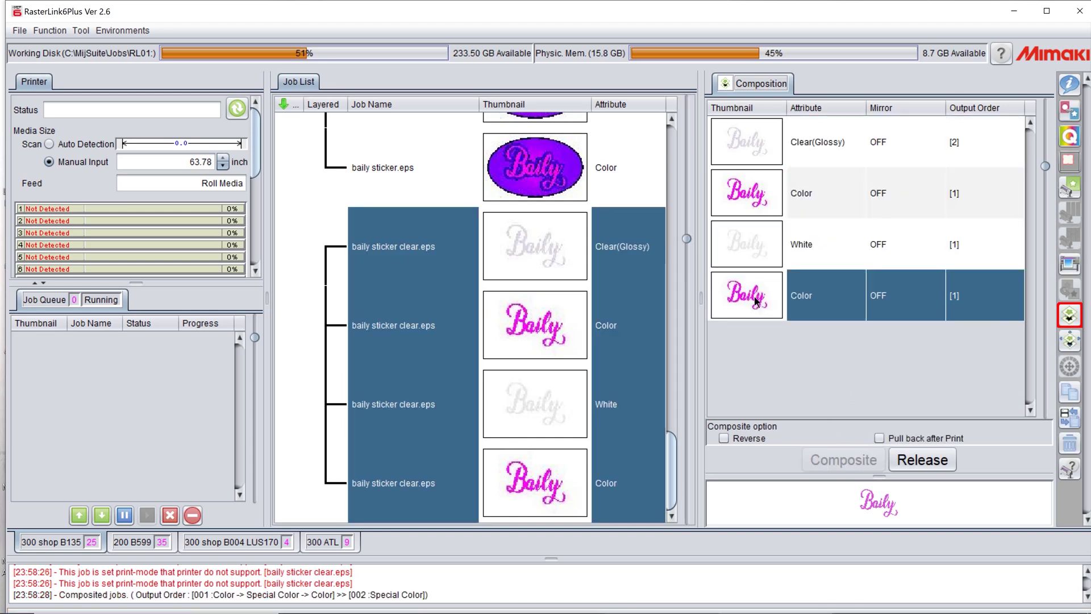
{"action": "left_click", "coordinate": [756, 245]}
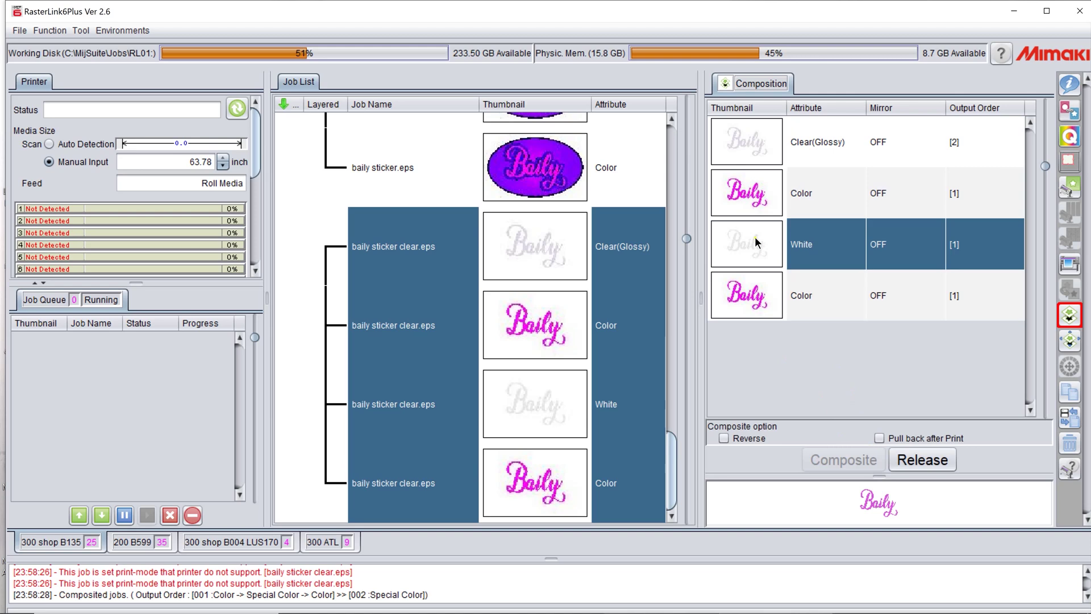
{"action": "left_click", "coordinate": [756, 200]}
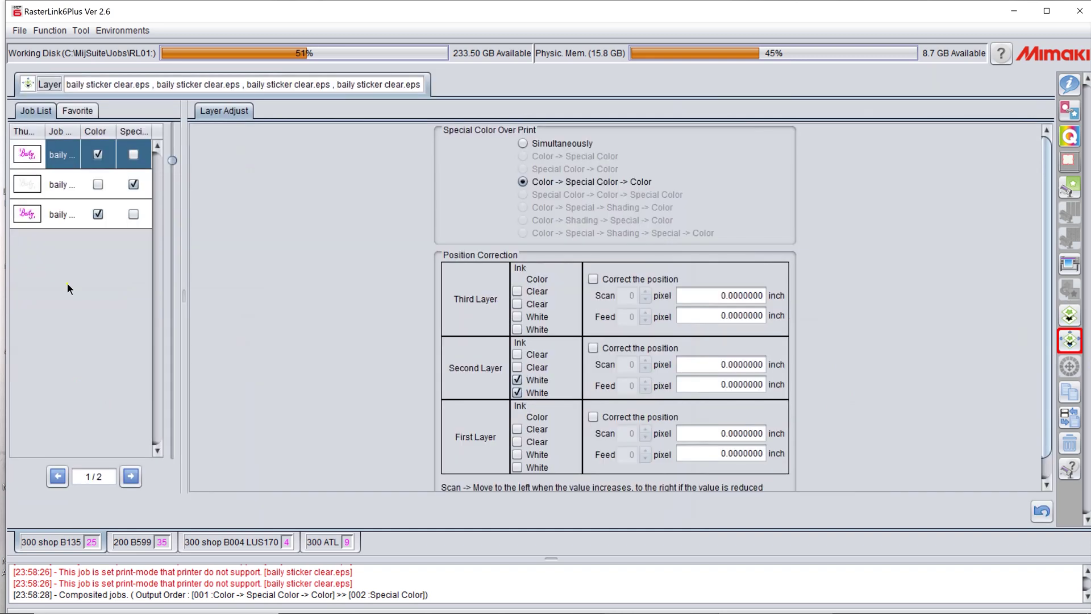
{"action": "left_click", "coordinate": [131, 477]}
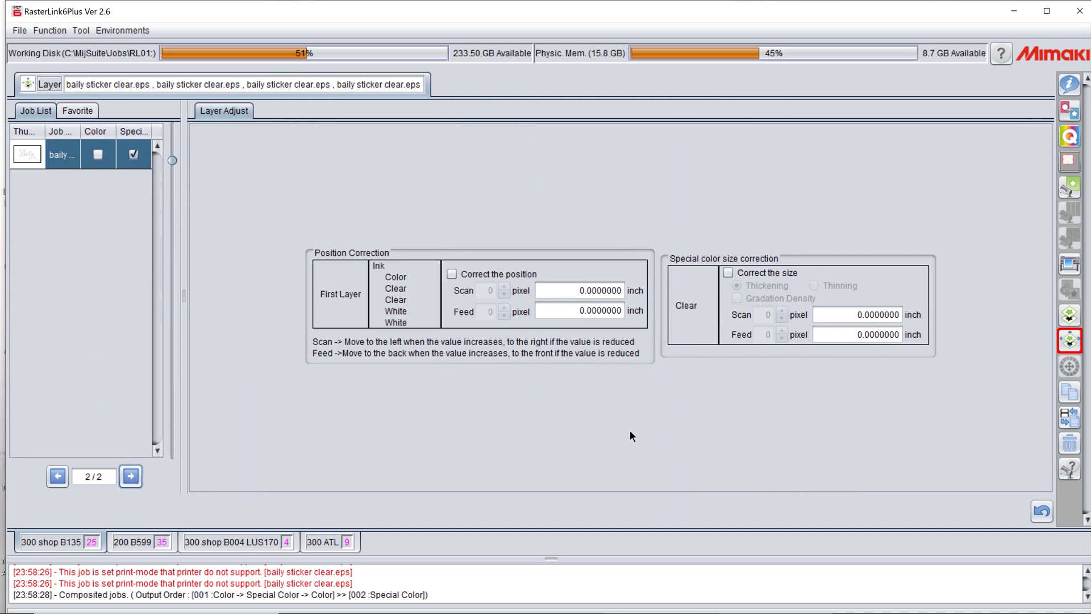
{"action": "left_click", "coordinate": [1070, 85]}
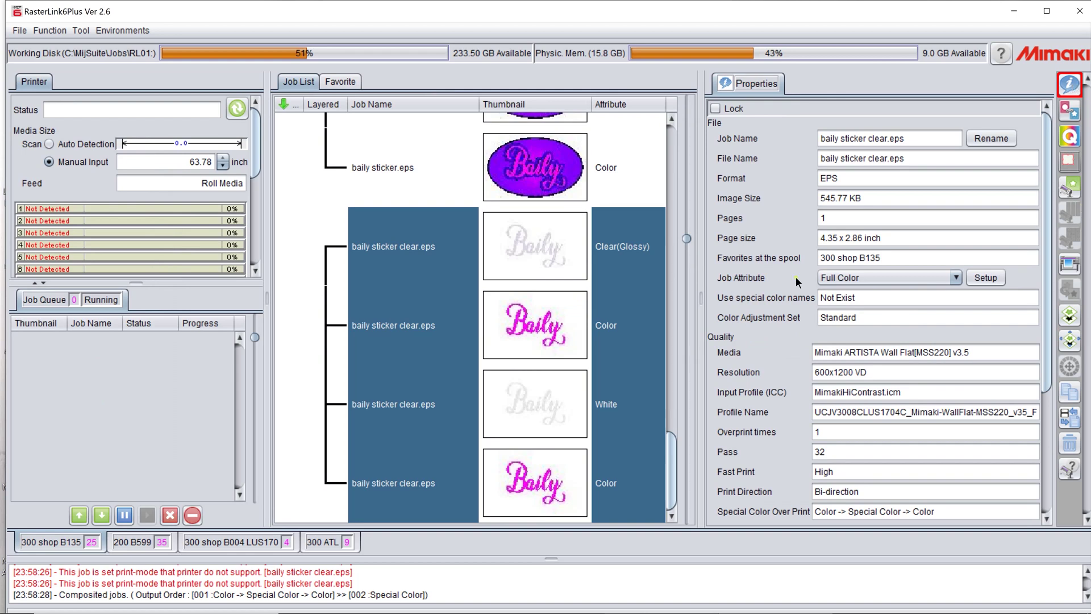
- Examine the car and girl red vs1.pdf, car and girl red2.pdf and black car and girl shading layer.pdf jobs
{"action": "left_click_drag", "start_coordinate": [668, 458], "coordinate": [675, 368]}
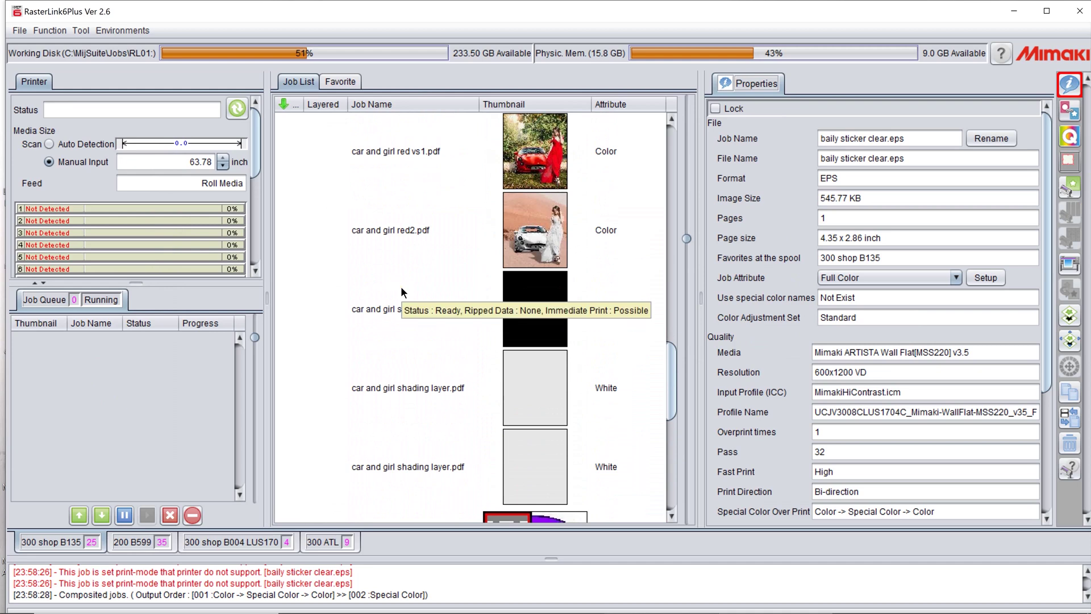
{"action": "left_click", "coordinate": [333, 317]}
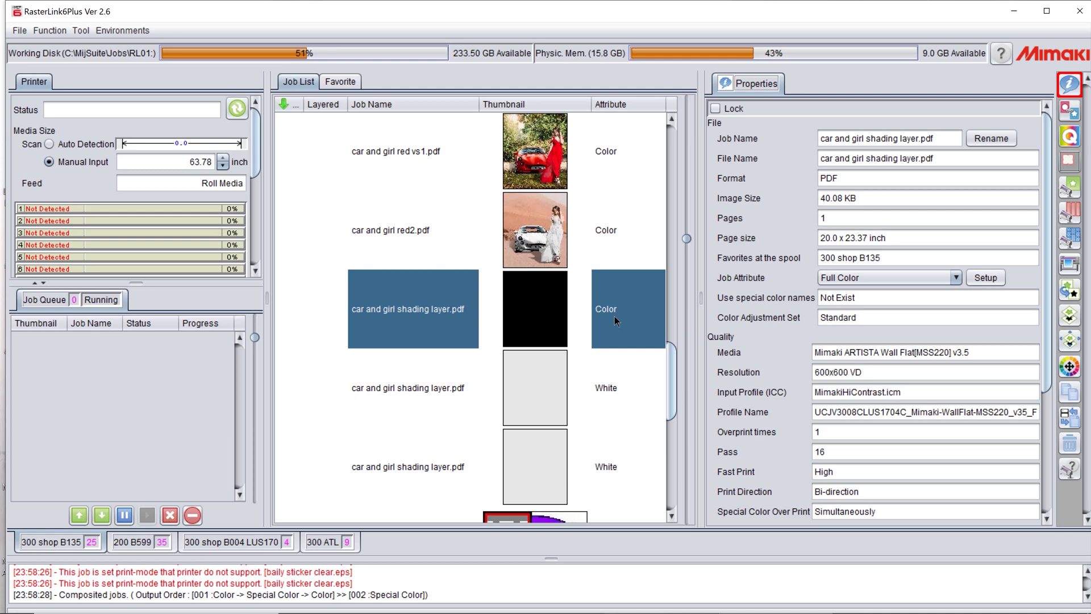
{"action": "left_click", "coordinate": [532, 154]}
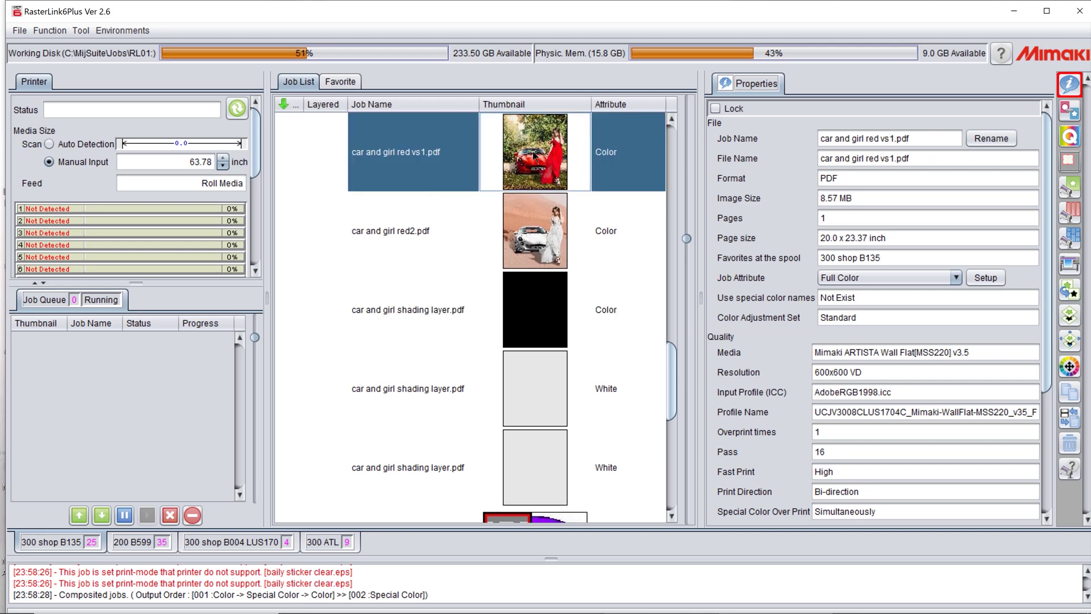
{"action": "left_click", "coordinate": [534, 234]}
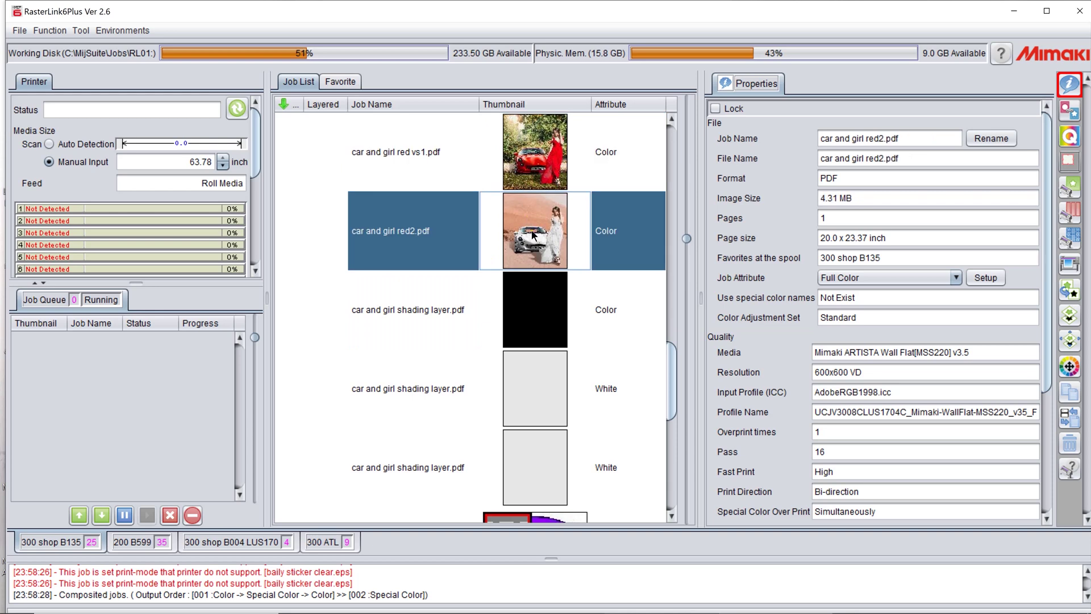
{"action": "left_click", "coordinate": [539, 305]}
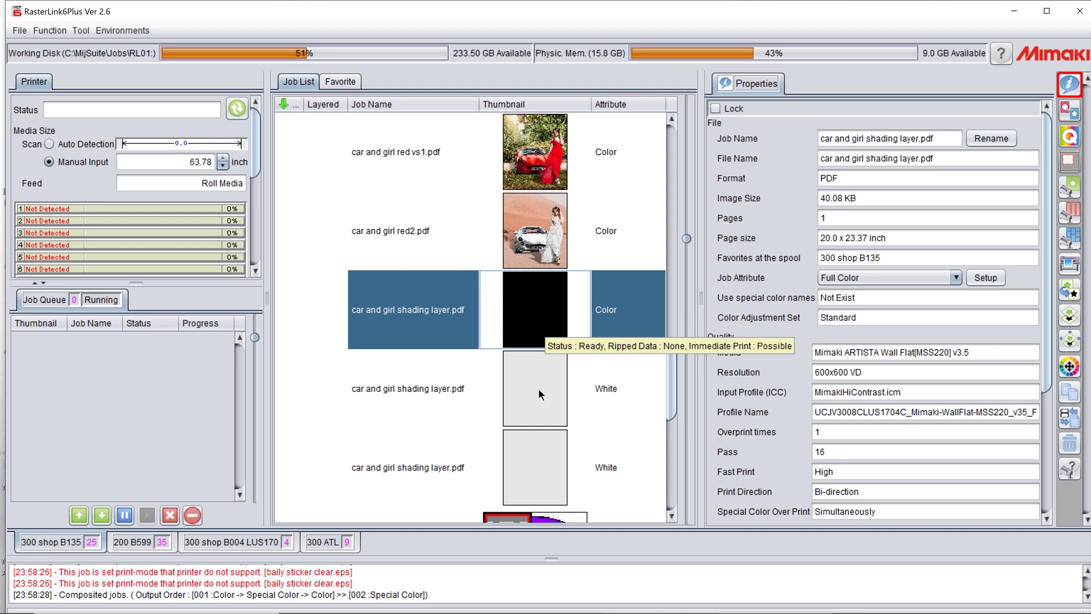
- Select the five jobs from car and girl red vs1.pdf through the last White shading layer for composition
{"action": "left_click", "coordinate": [537, 165]}
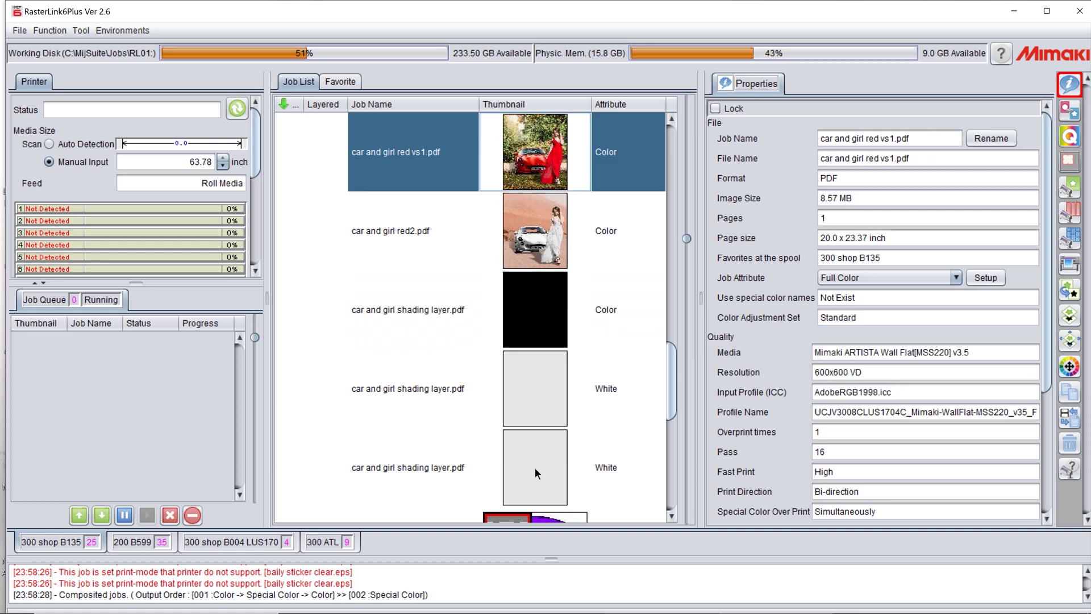
{"action": "left_click", "coordinate": [560, 510], "text": "shift"}
{"action": "left_click", "coordinate": [558, 418]}
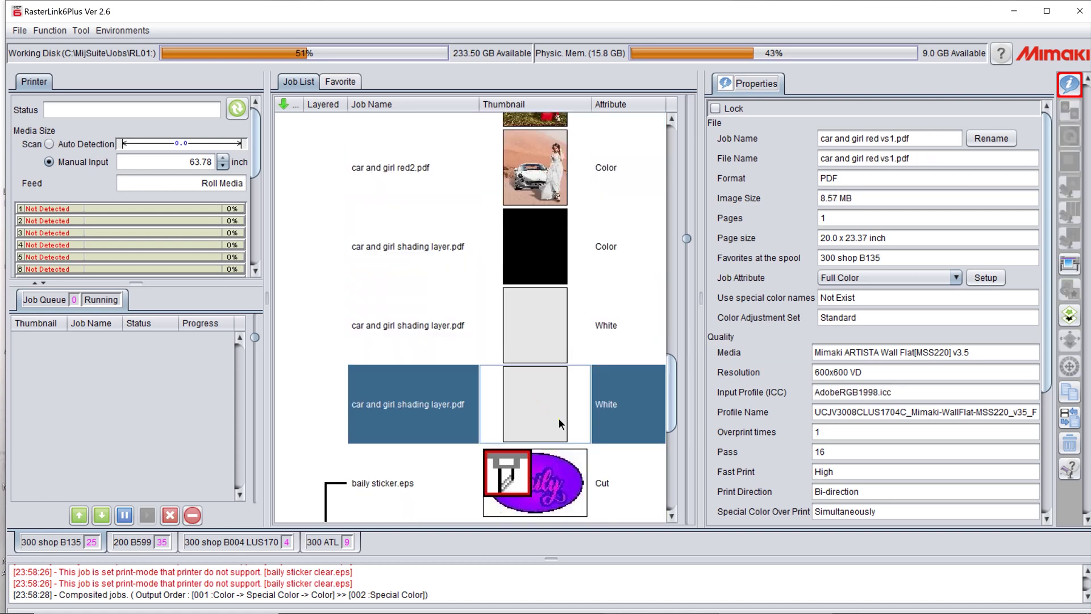
{"action": "left_click_drag", "start_coordinate": [673, 395], "coordinate": [680, 376]}
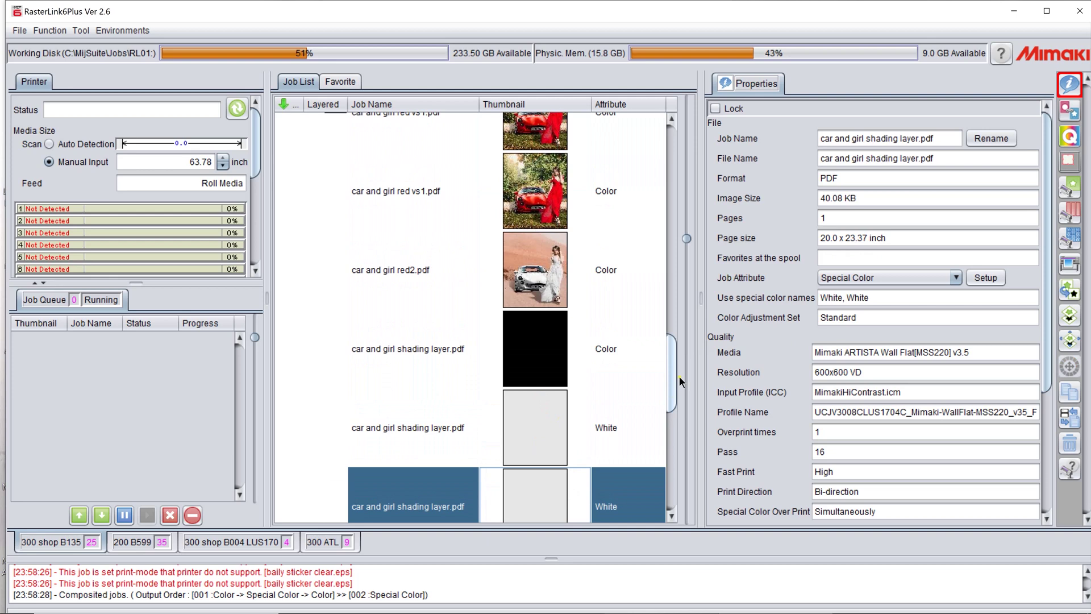
{"action": "left_click", "coordinate": [536, 191], "text": "shift"}
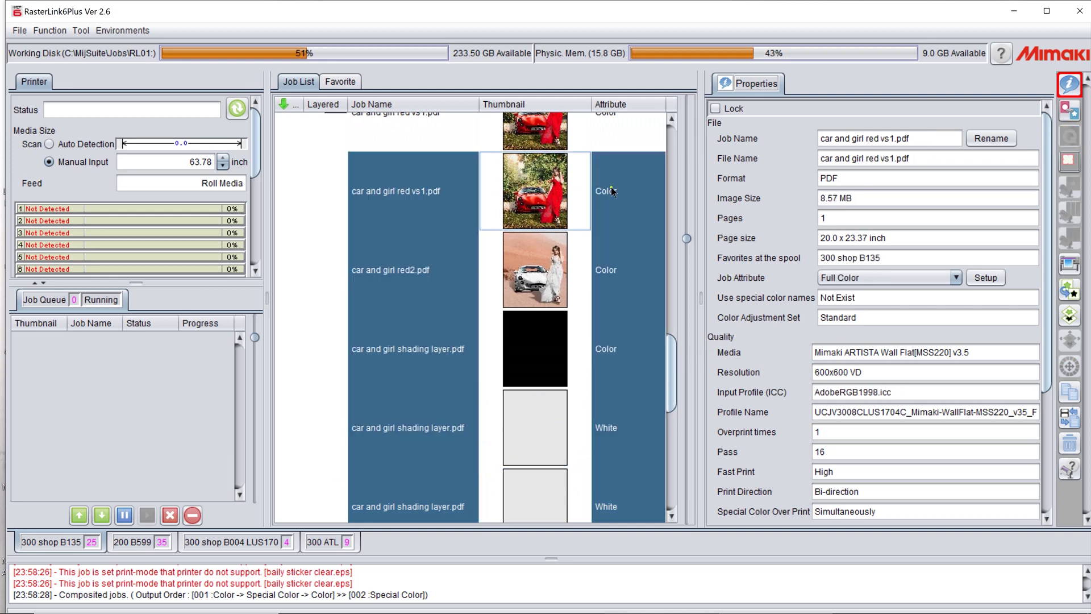
{"action": "left_click", "coordinate": [1069, 316]}
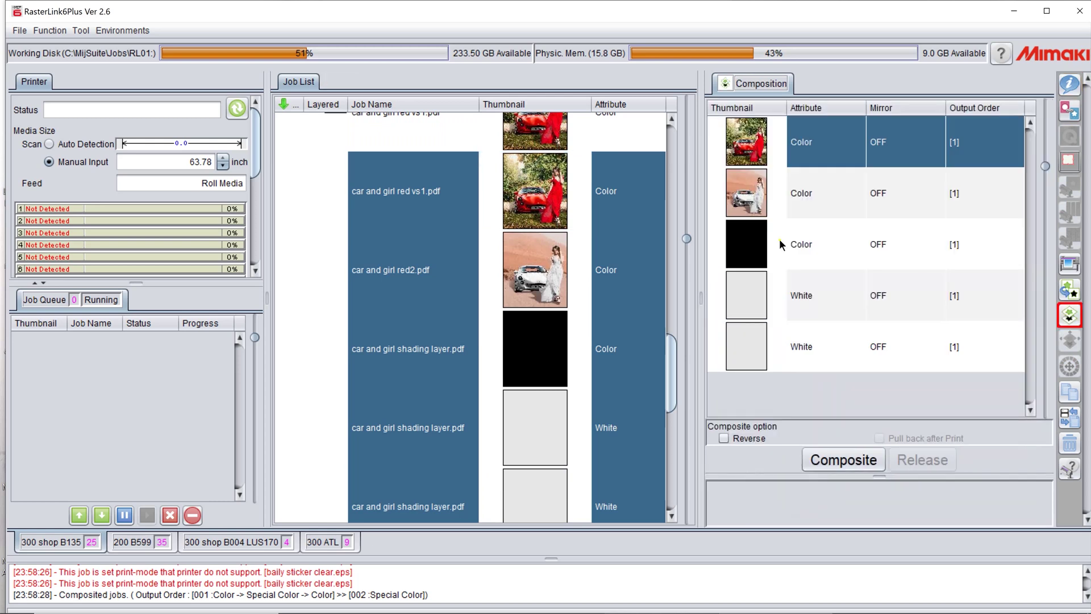
- Order the layers as car and girl red2, White, black shading Color, White, car and girl red vs1 and composite them, accepting the shared print condition
{"action": "left_click_drag", "start_coordinate": [756, 202], "coordinate": [753, 345]}
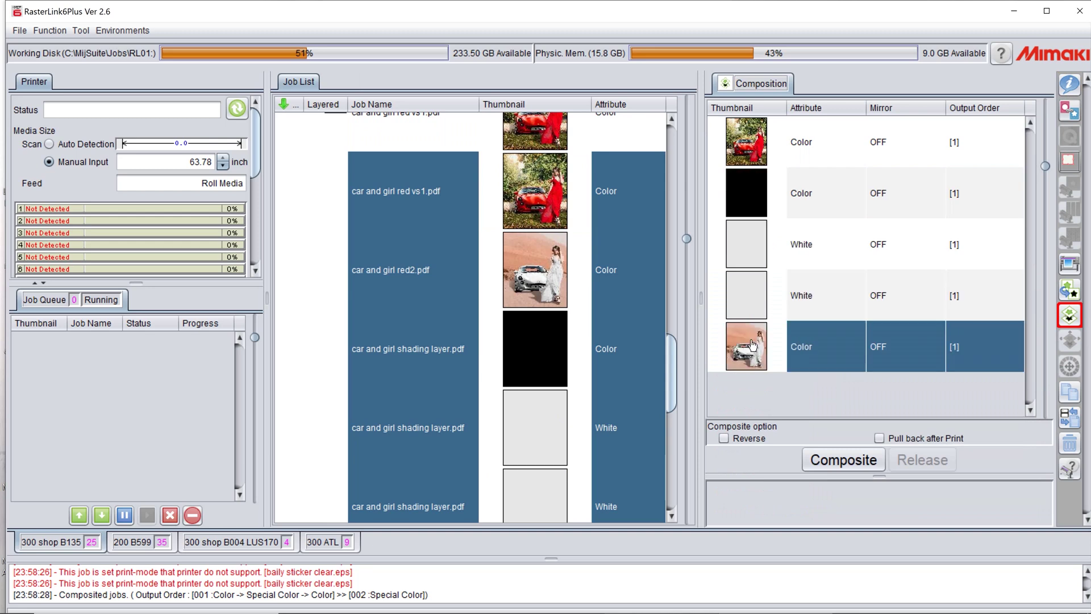
{"action": "left_click", "coordinate": [756, 245]}
{"action": "left_click_drag", "start_coordinate": [754, 151], "coordinate": [747, 320]}
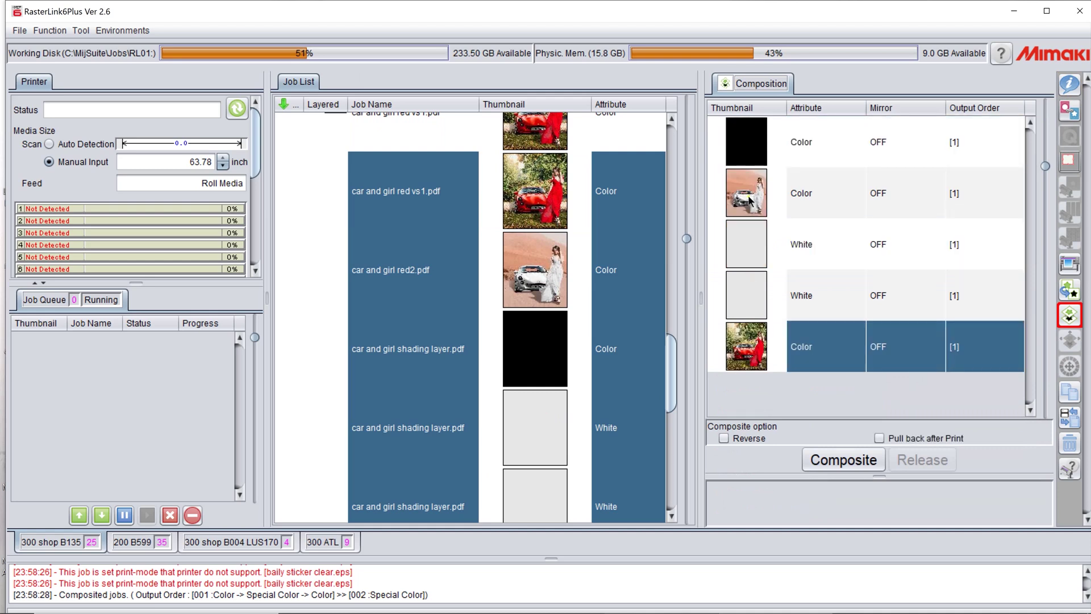
{"action": "left_click_drag", "start_coordinate": [750, 200], "coordinate": [757, 157]}
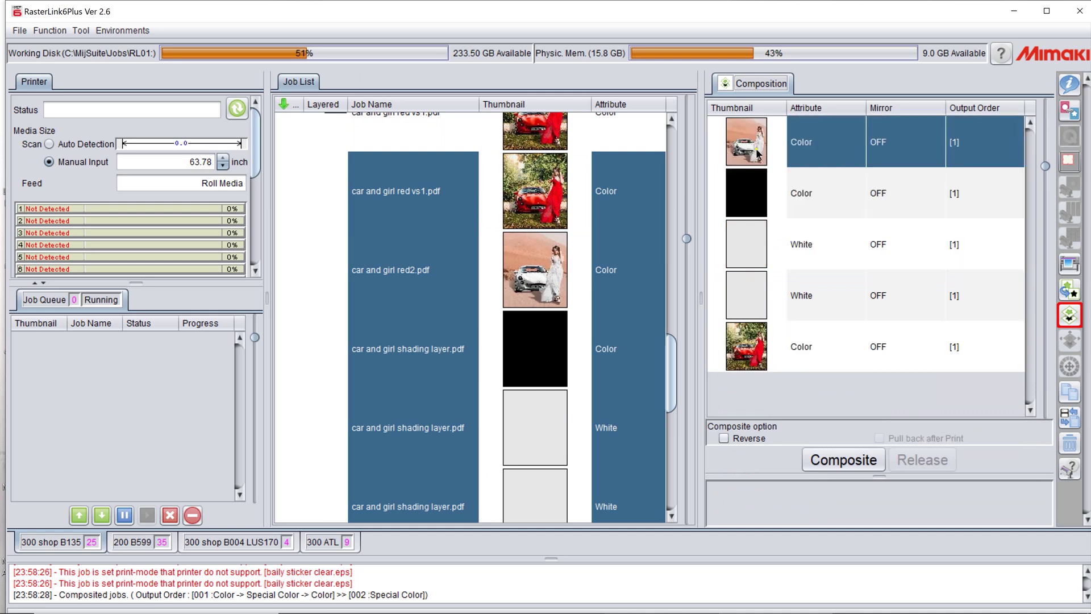
{"action": "left_click", "coordinate": [753, 208]}
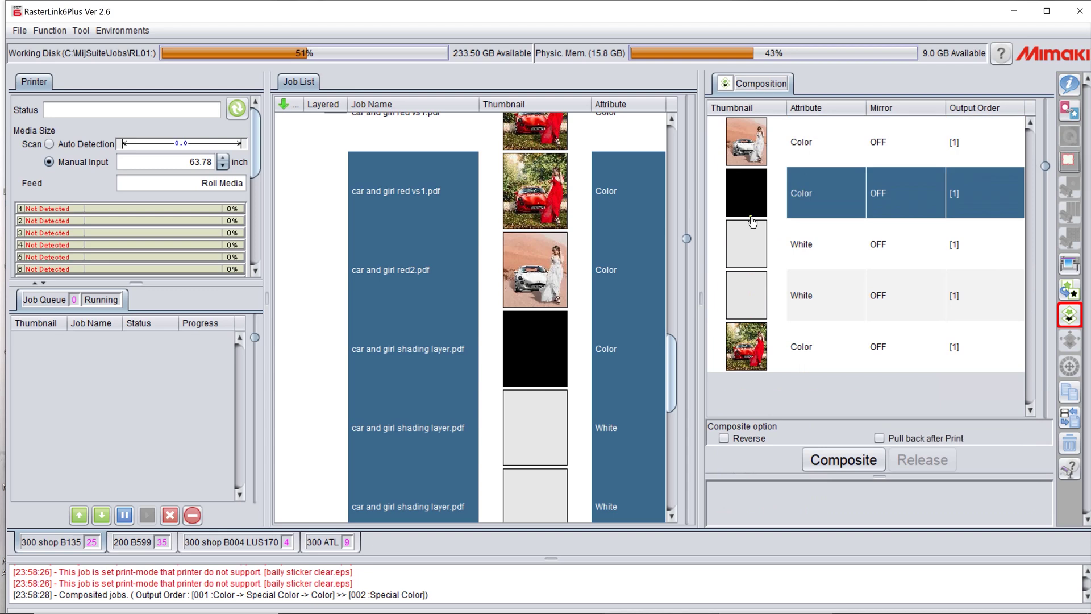
{"action": "left_click", "coordinate": [750, 250]}
{"action": "left_click_drag", "start_coordinate": [750, 250], "coordinate": [750, 250]}
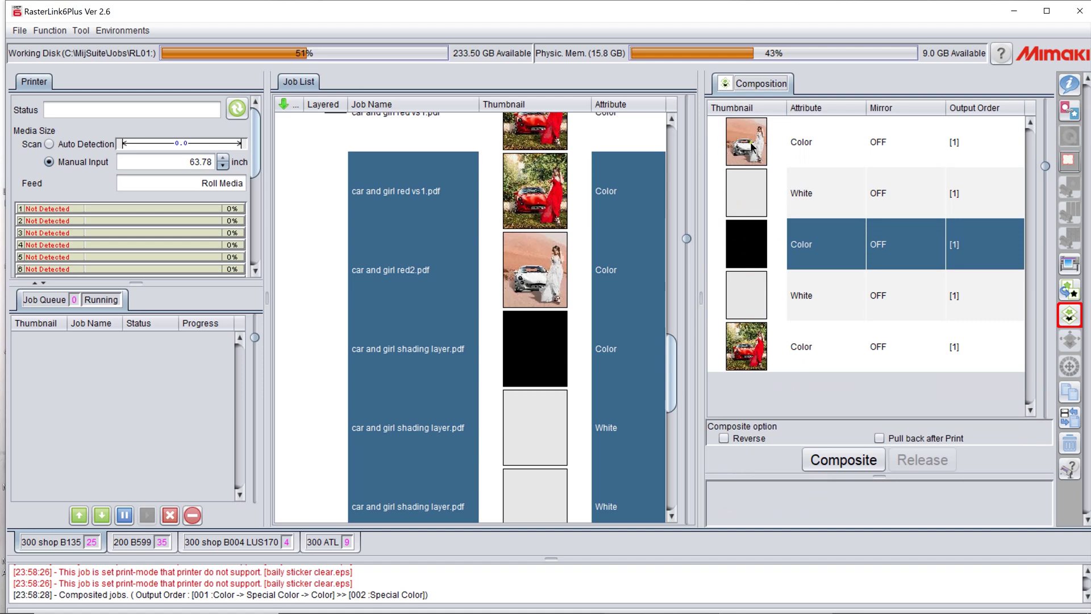
{"action": "left_click", "coordinate": [847, 462]}
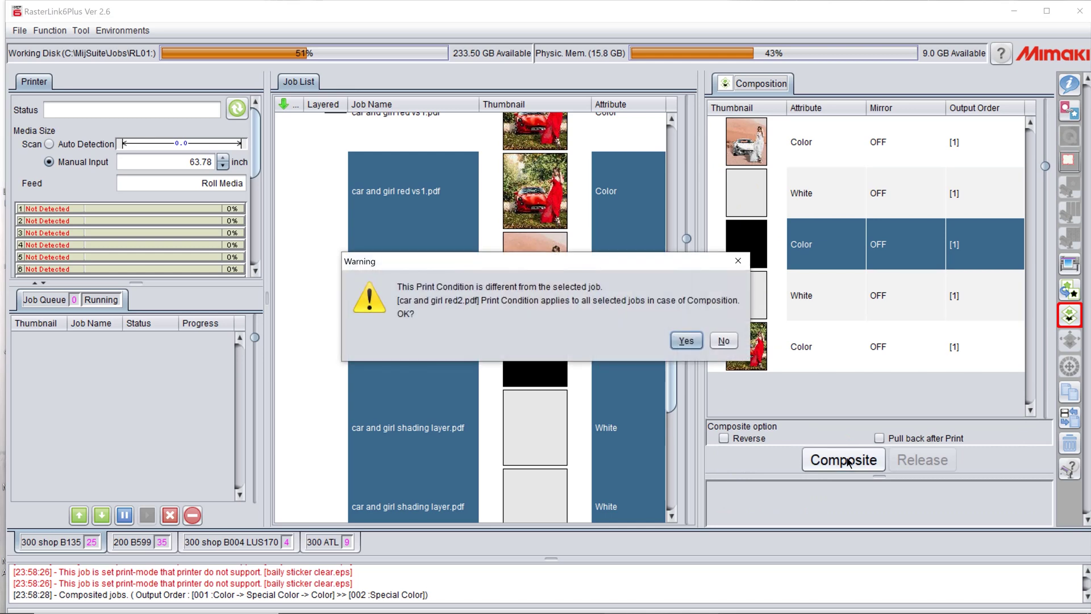
{"action": "left_click", "coordinate": [687, 340]}
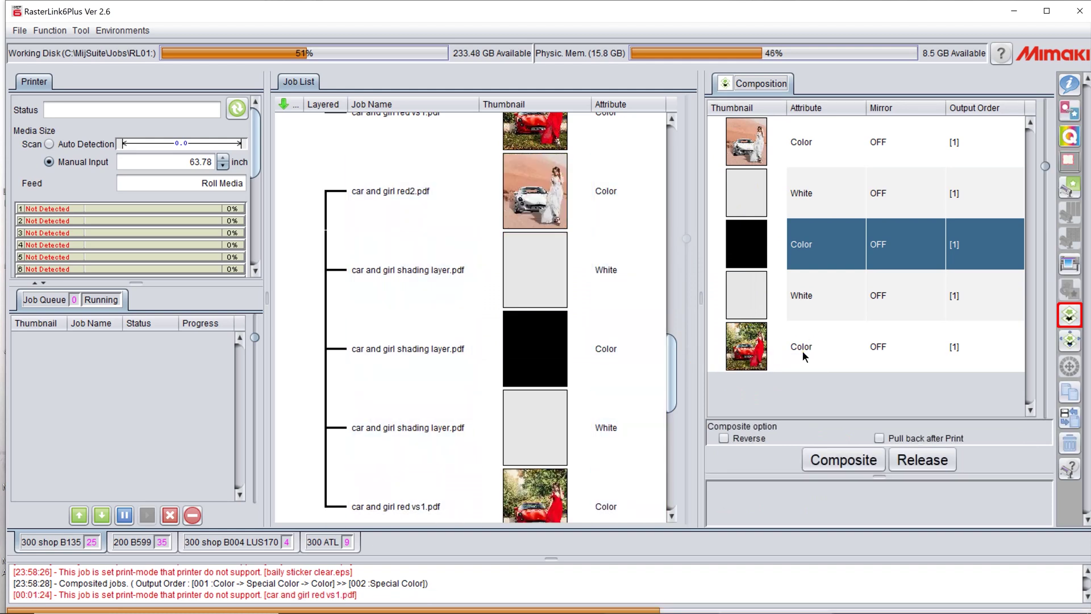
- Review the layers of the five-job car and girl composition from the bottom one upward
{"action": "left_click", "coordinate": [749, 349]}
{"action": "left_click", "coordinate": [744, 294]}
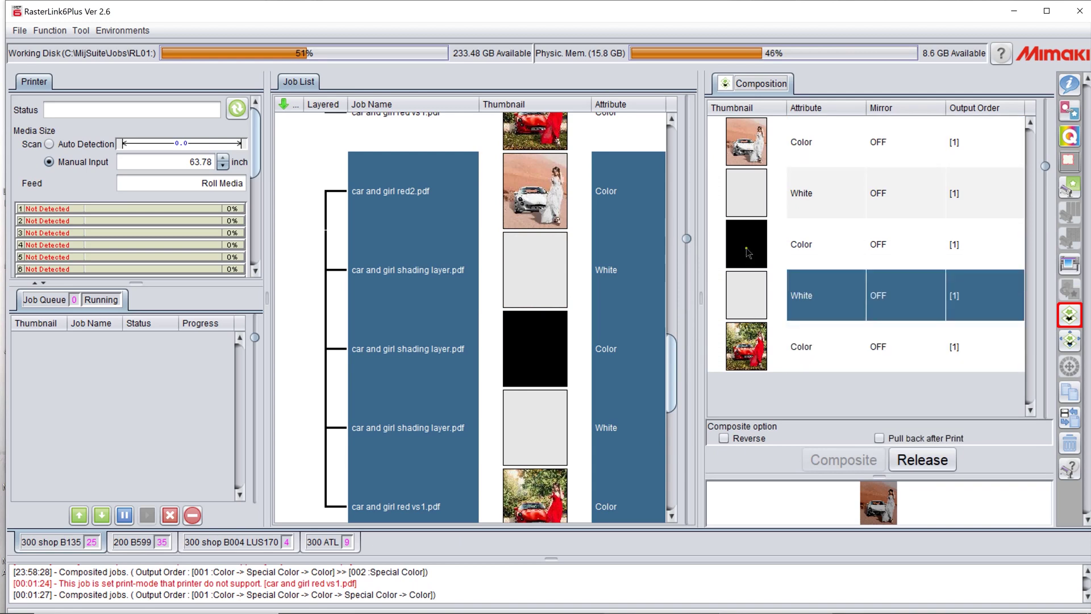
{"action": "left_click", "coordinate": [746, 247]}
{"action": "left_click", "coordinate": [748, 170]}
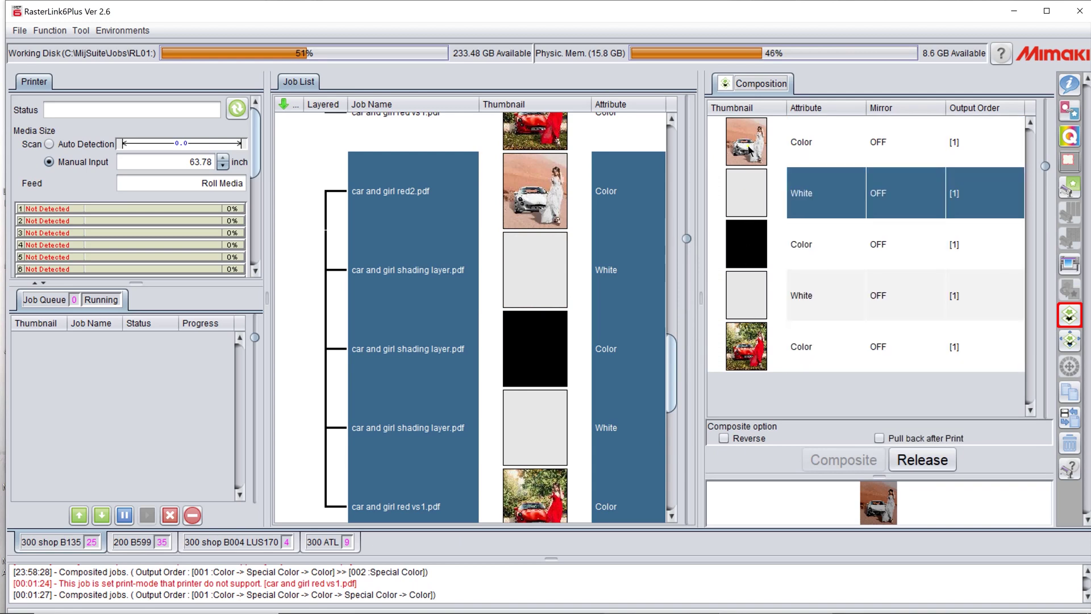
- Select the top car and girl red2 layer and check the composition's Special Color Over Print and position correction settings
{"action": "left_click", "coordinate": [748, 146]}
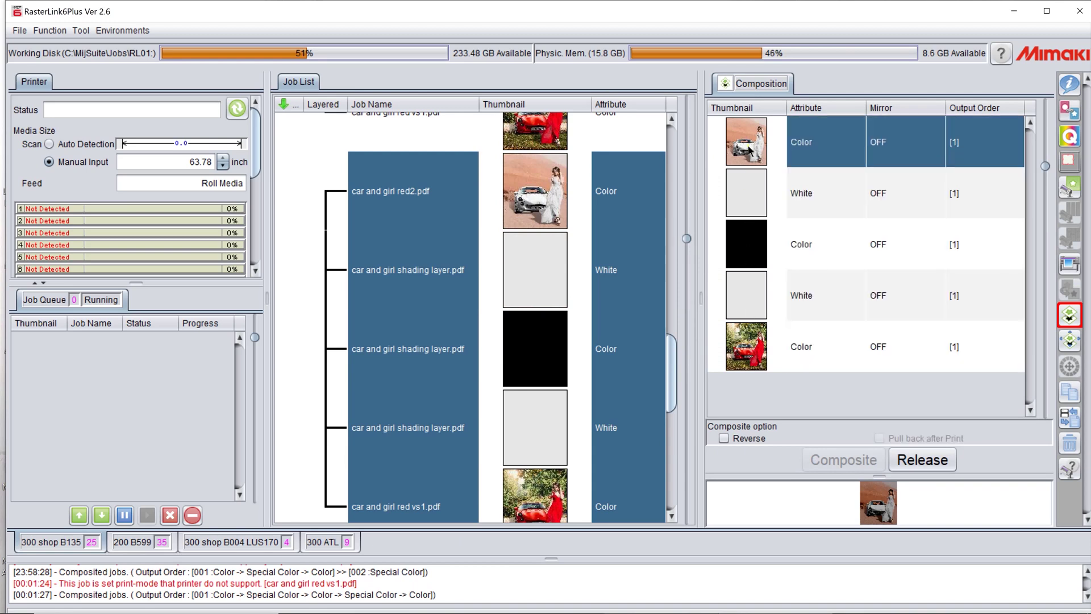
{"action": "left_click", "coordinate": [1074, 347]}
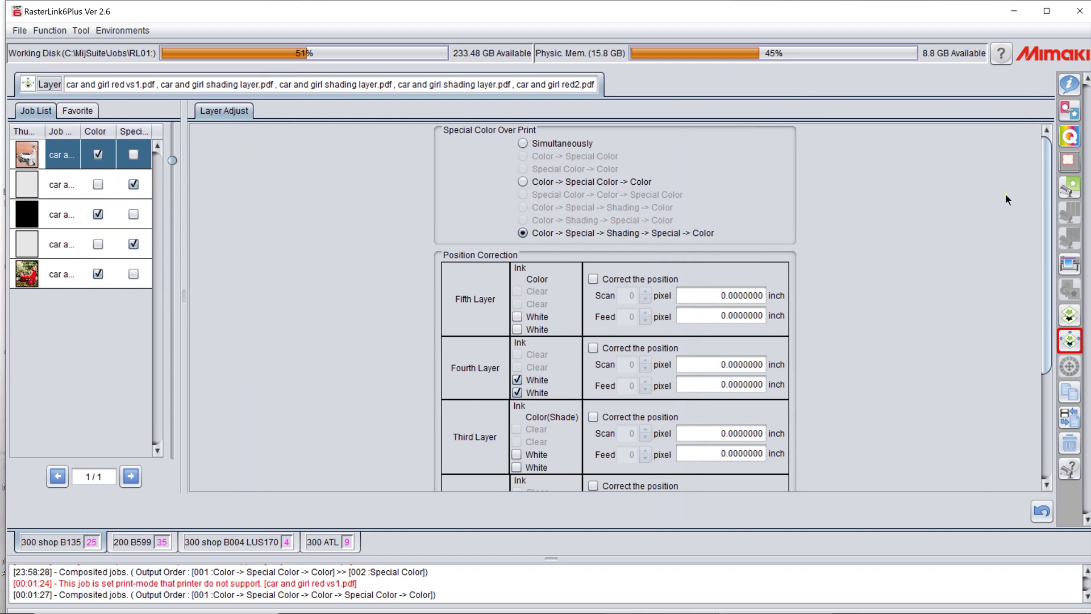
{"action": "left_click", "coordinate": [1070, 87]}
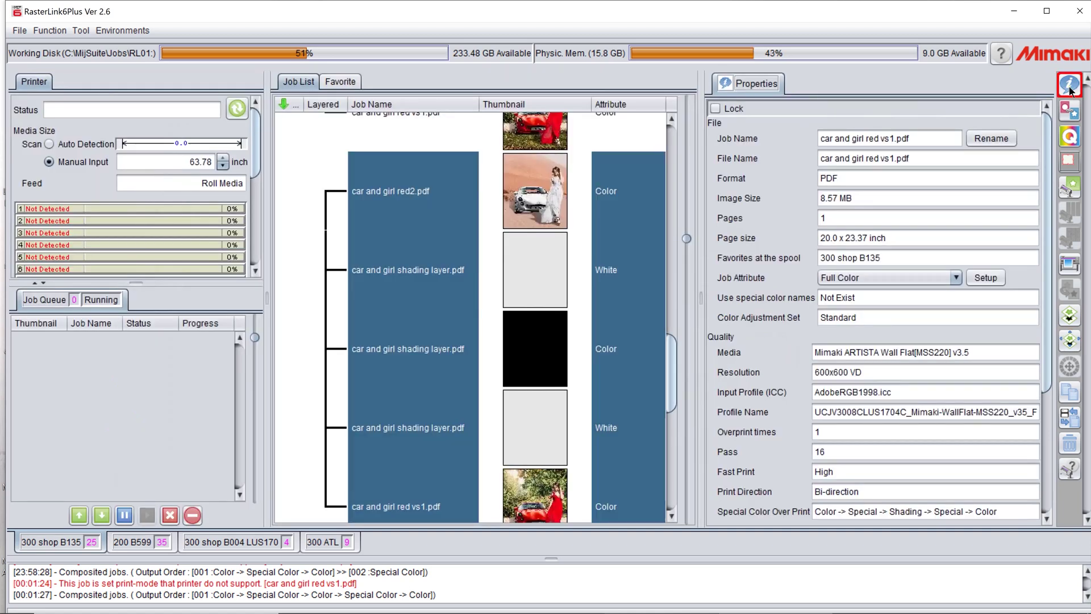
- Check the special color ink percentages of the upper White car and girl shading layer and accept the job attribute settings
{"action": "mouse_move", "coordinate": [531, 293]}
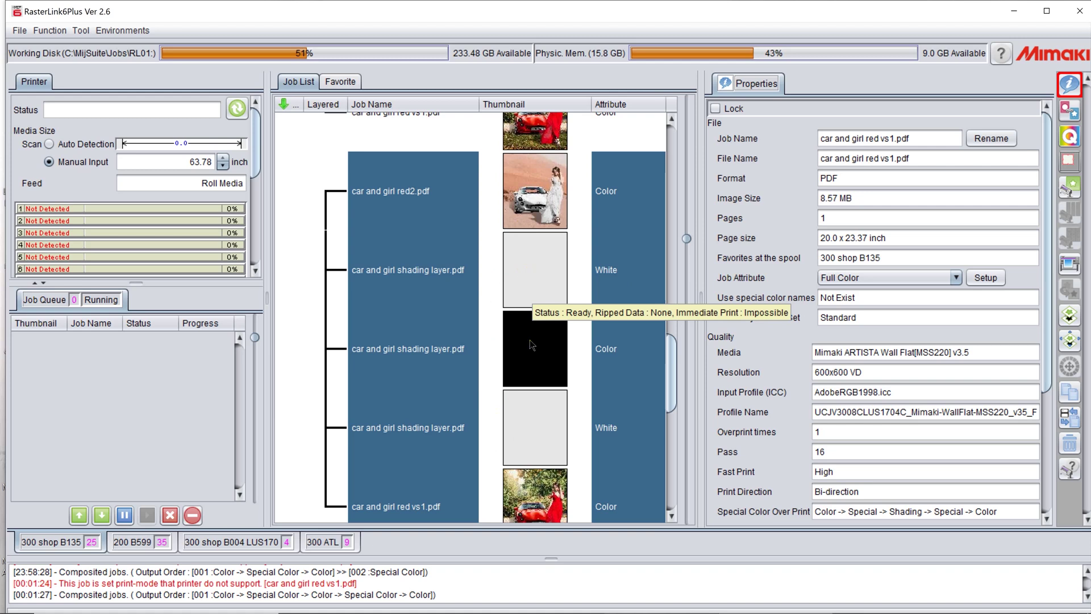
{"action": "left_click", "coordinate": [537, 265]}
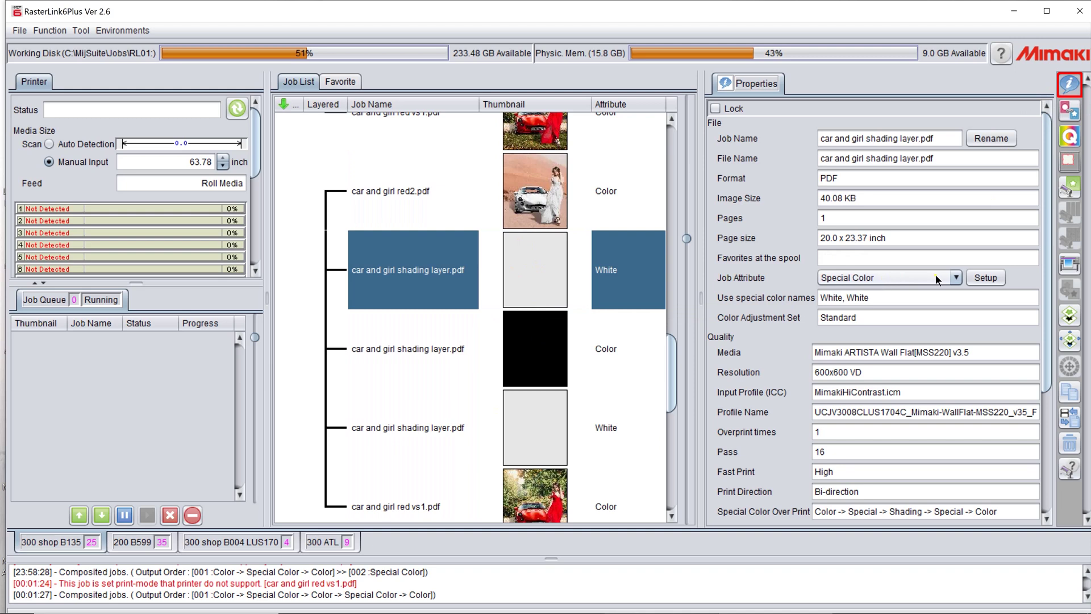
{"action": "left_click", "coordinate": [985, 278]}
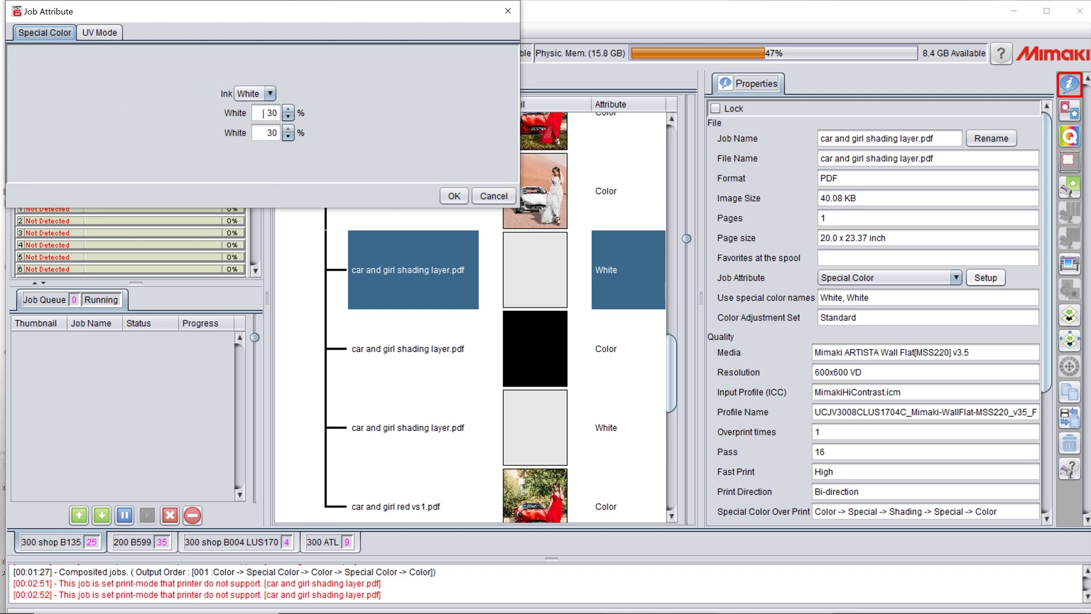
{"action": "left_click", "coordinate": [454, 196]}
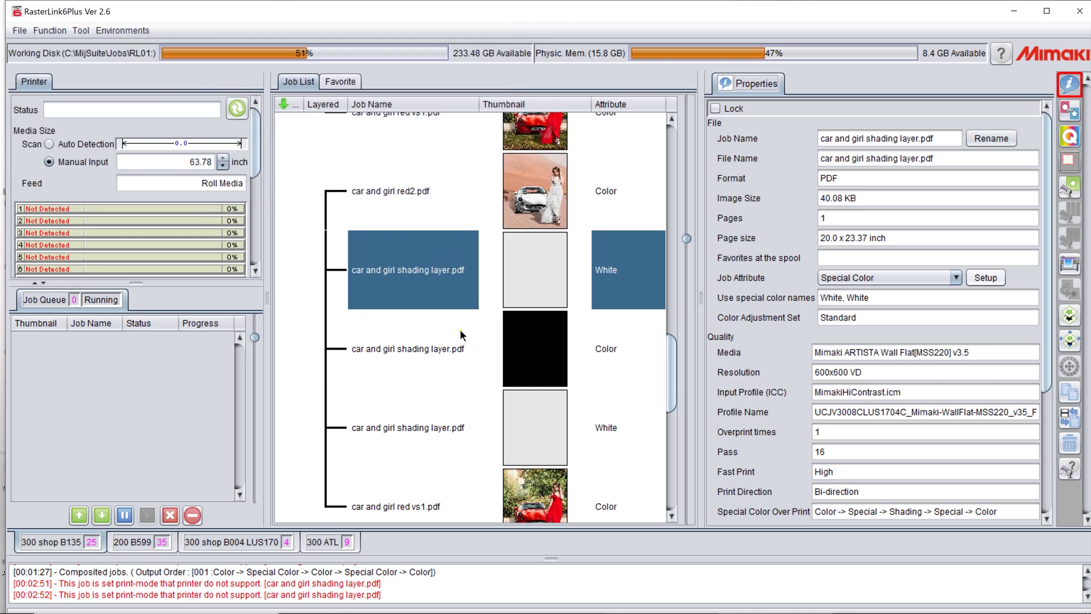
- Review the CMYK color replacement ink values of the black car and girl shading layer and return to its properties
{"action": "left_click", "coordinate": [537, 346]}
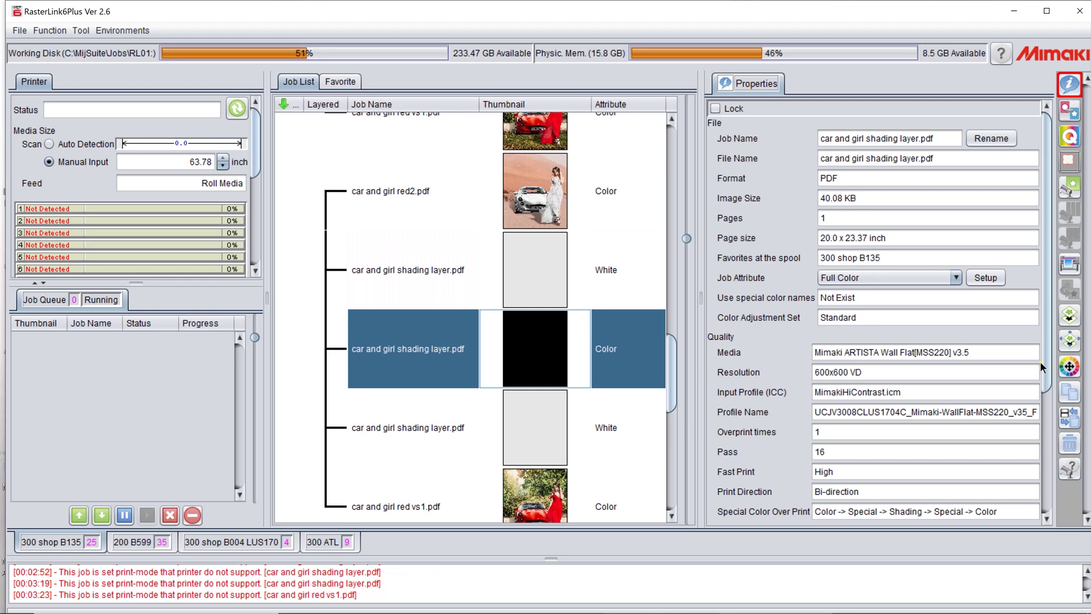
{"action": "left_click", "coordinate": [1069, 367]}
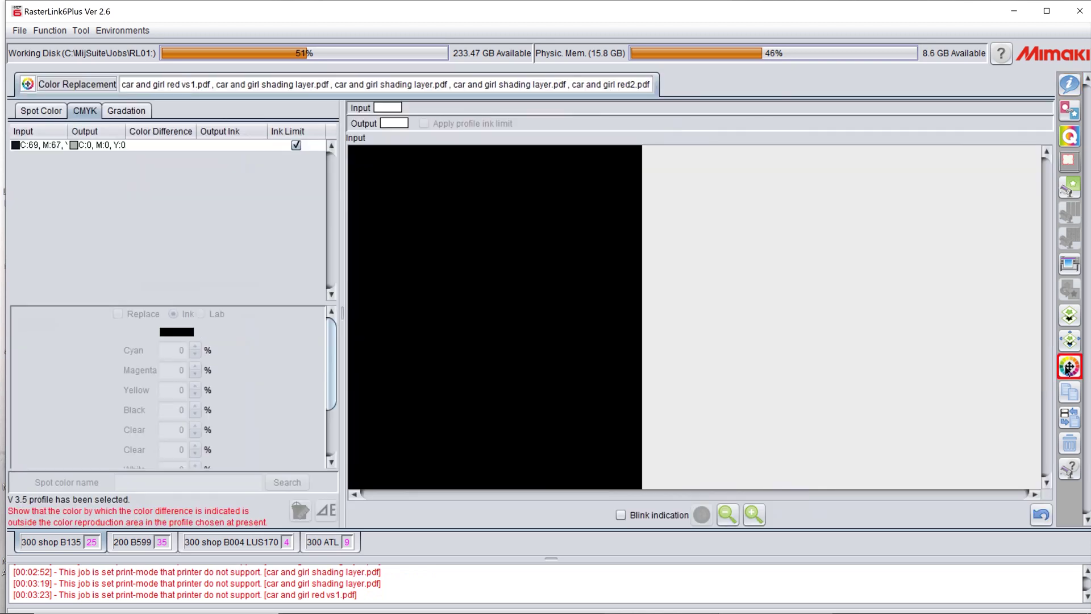
{"action": "left_click", "coordinate": [44, 145]}
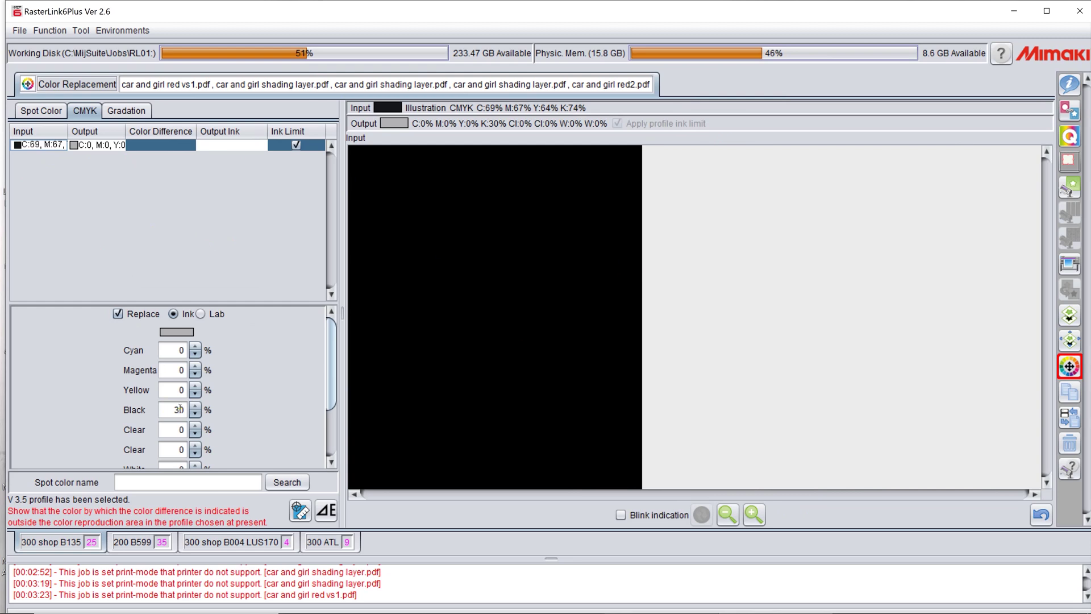
{"action": "left_click_drag", "start_coordinate": [328, 384], "coordinate": [327, 446]}
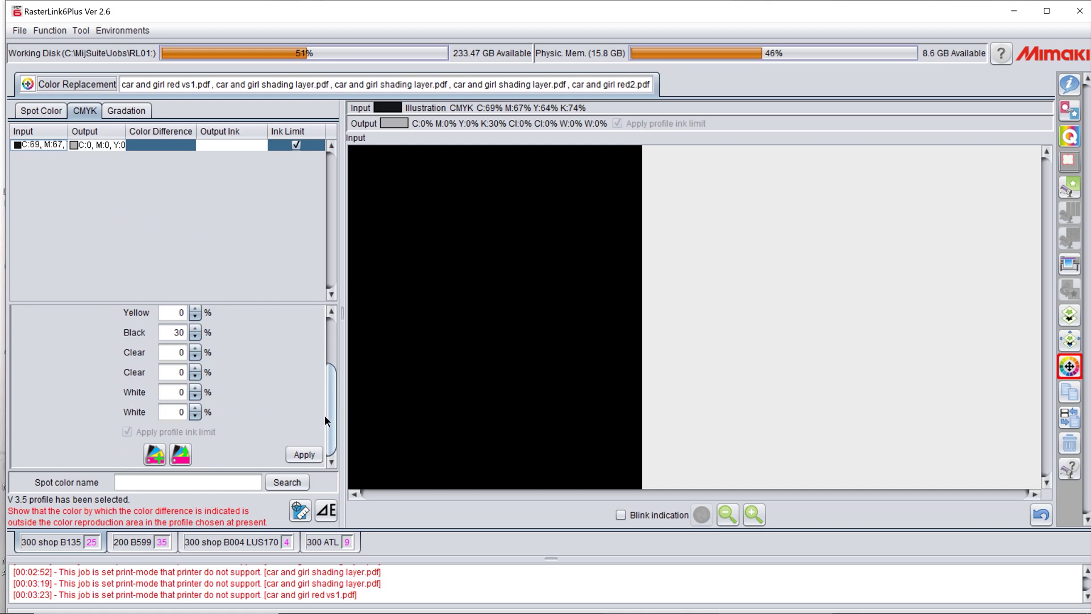
{"action": "left_click_drag", "start_coordinate": [331, 420], "coordinate": [333, 349]}
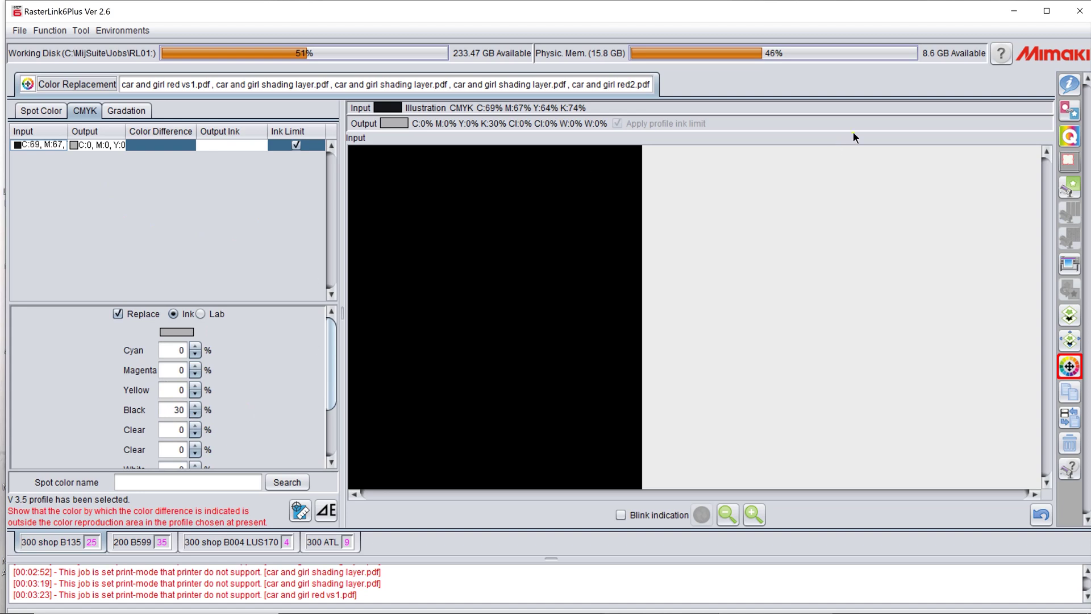
{"action": "left_click", "coordinate": [1070, 84]}
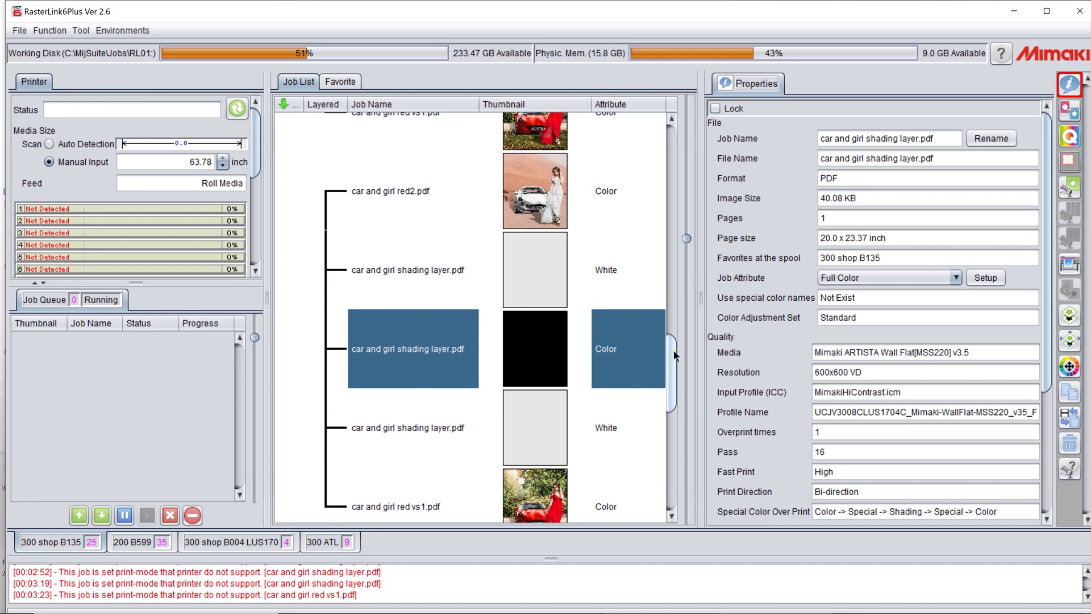
- Review the Color and Clear(Glossy) layers of the baily sticker Cut composition and return to the five-layer car and girl group
{"action": "left_click_drag", "start_coordinate": [673, 349], "coordinate": [677, 203]}
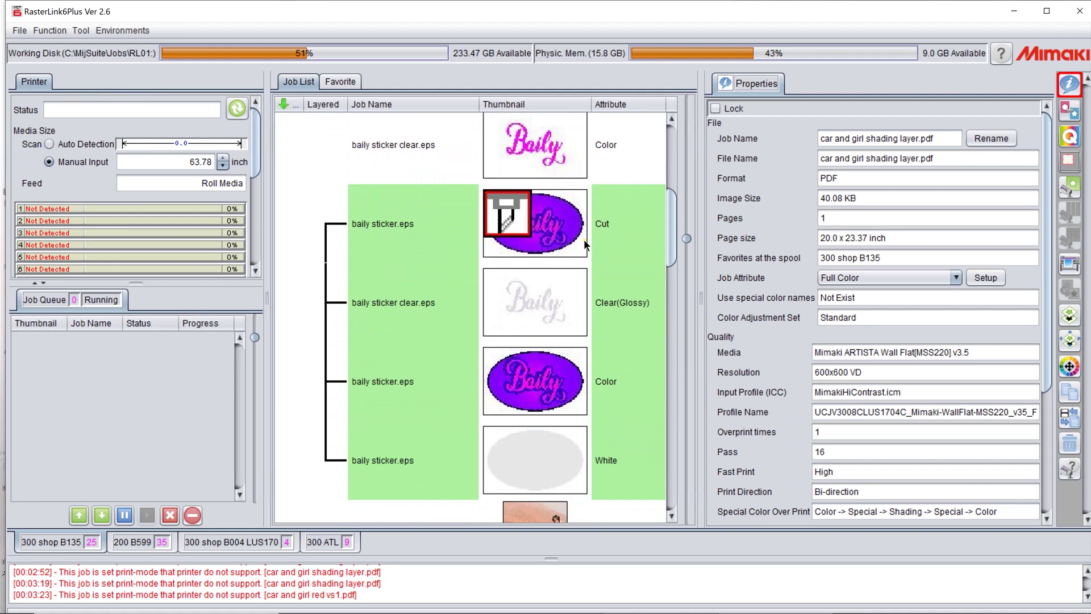
{"action": "left_click_drag", "start_coordinate": [671, 243], "coordinate": [673, 172]}
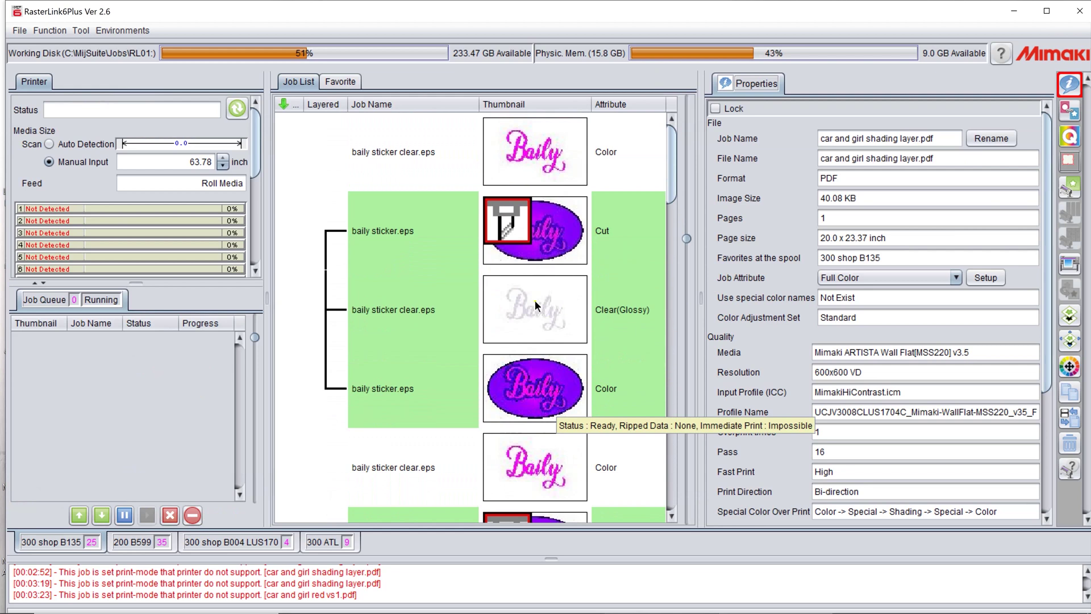
{"action": "left_click", "coordinate": [1071, 316]}
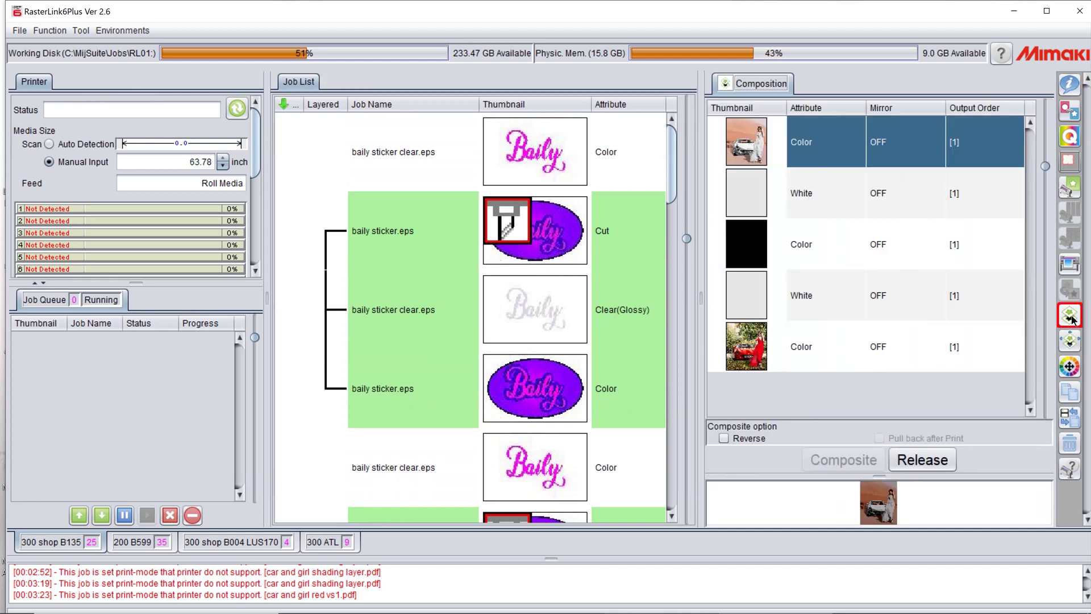
{"action": "left_click", "coordinate": [589, 321]}
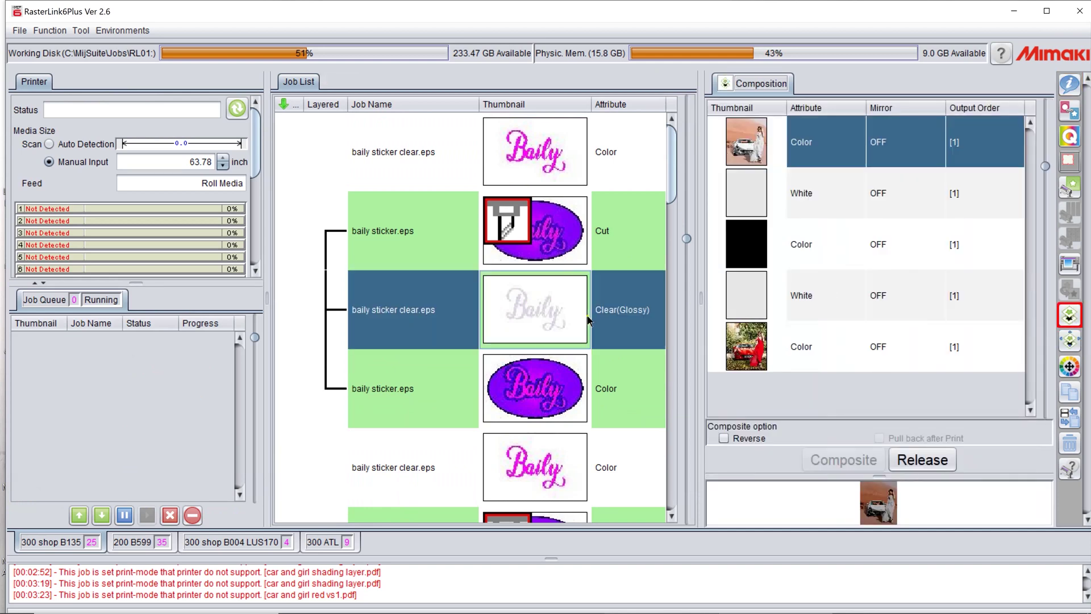
{"action": "left_click", "coordinate": [760, 249]}
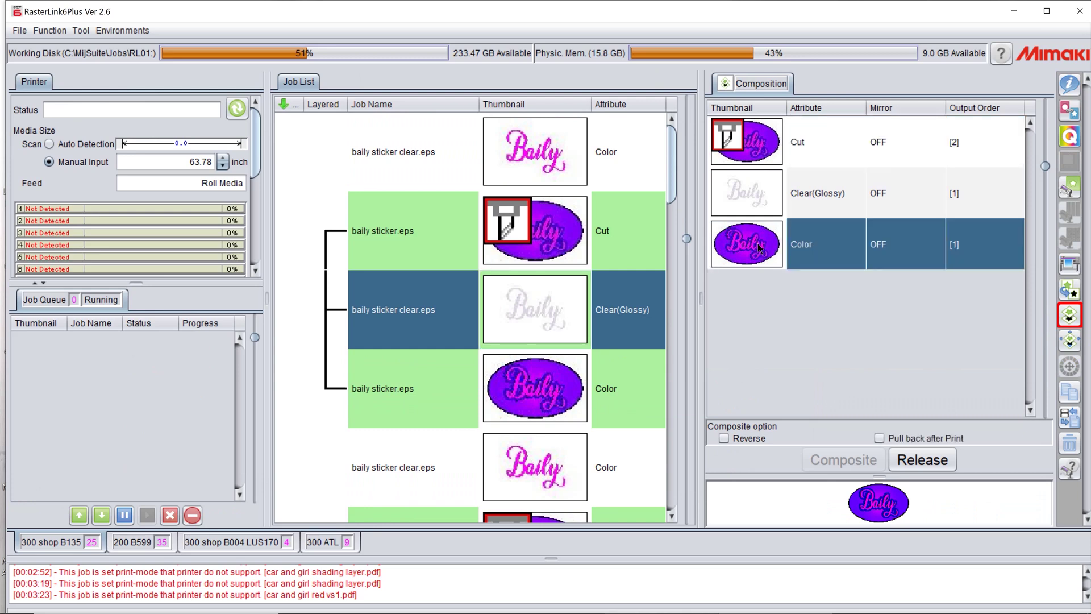
{"action": "left_click", "coordinate": [752, 197]}
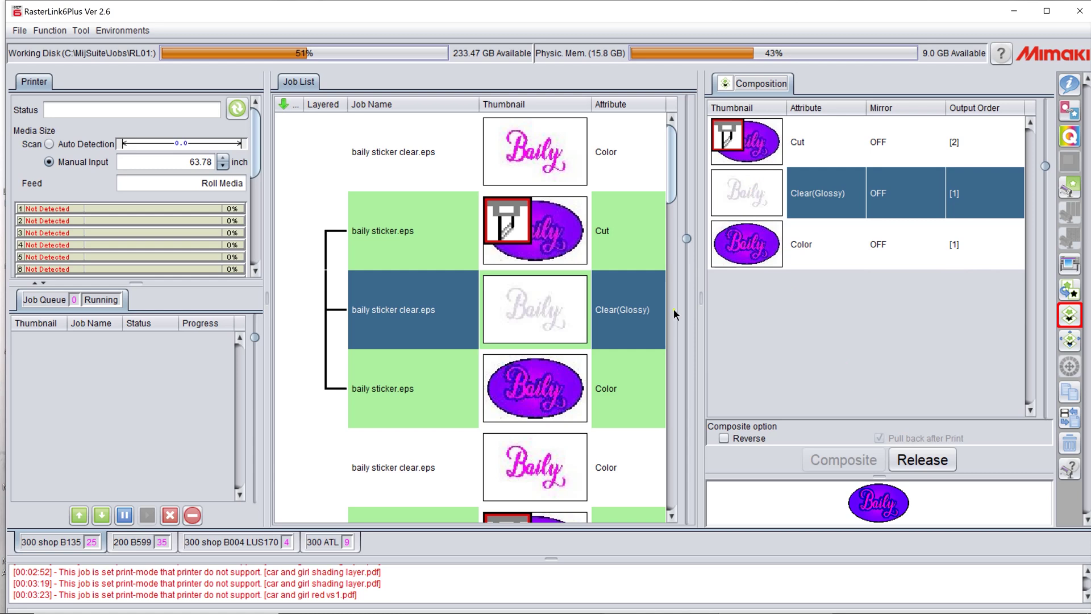
{"action": "left_click_drag", "start_coordinate": [673, 185], "coordinate": [689, 410]}
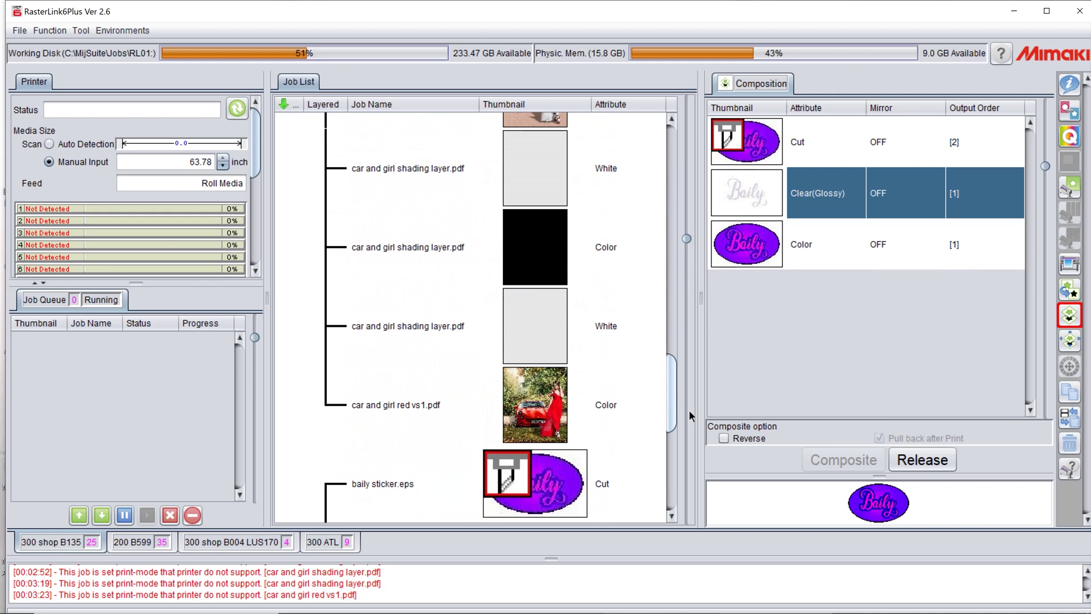
{"action": "mouse_move", "coordinate": [688, 410]}
{"action": "left_mouse_down"}
{"action": "mouse_move", "coordinate": [692, 346]}
{"action": "mouse_move", "coordinate": [694, 388]}
{"action": "left_mouse_up"}
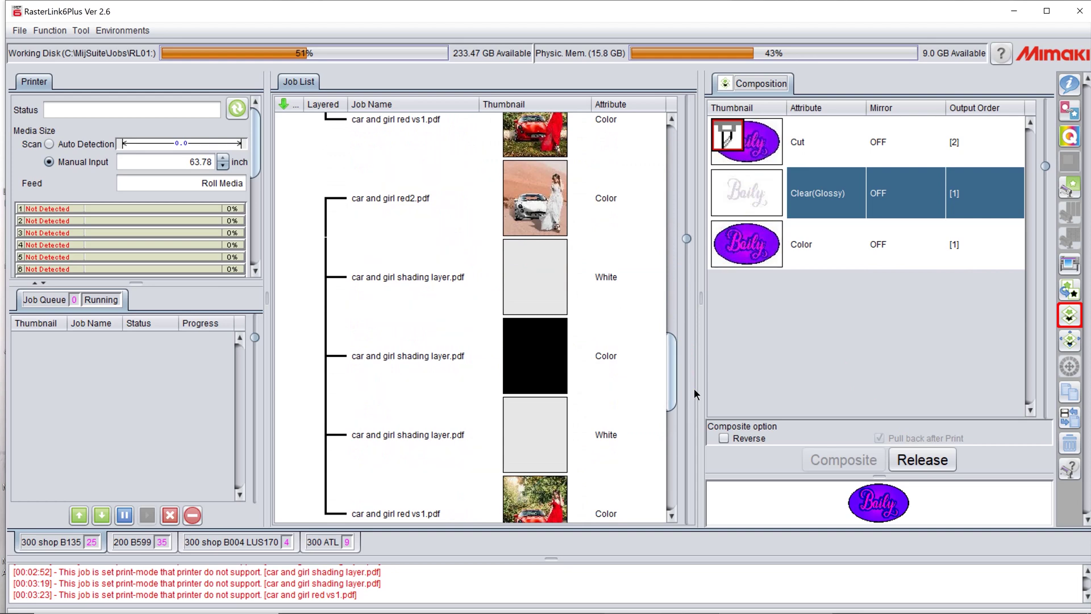